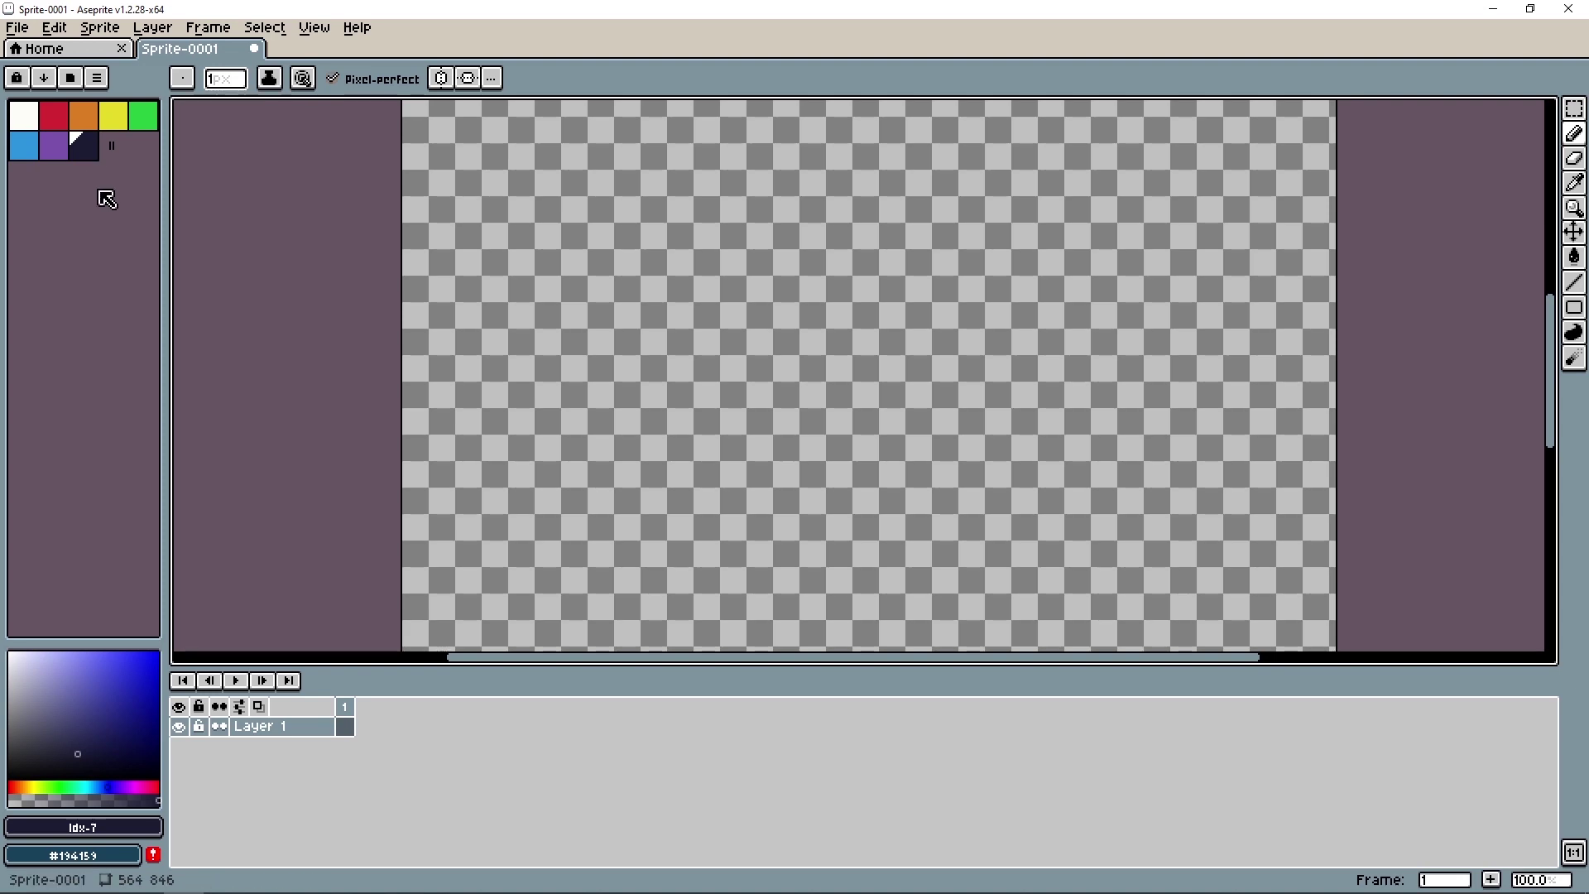
- Pick the dark navy swatch and enlarge the palette swatches to two per row
left_click(127, 275)
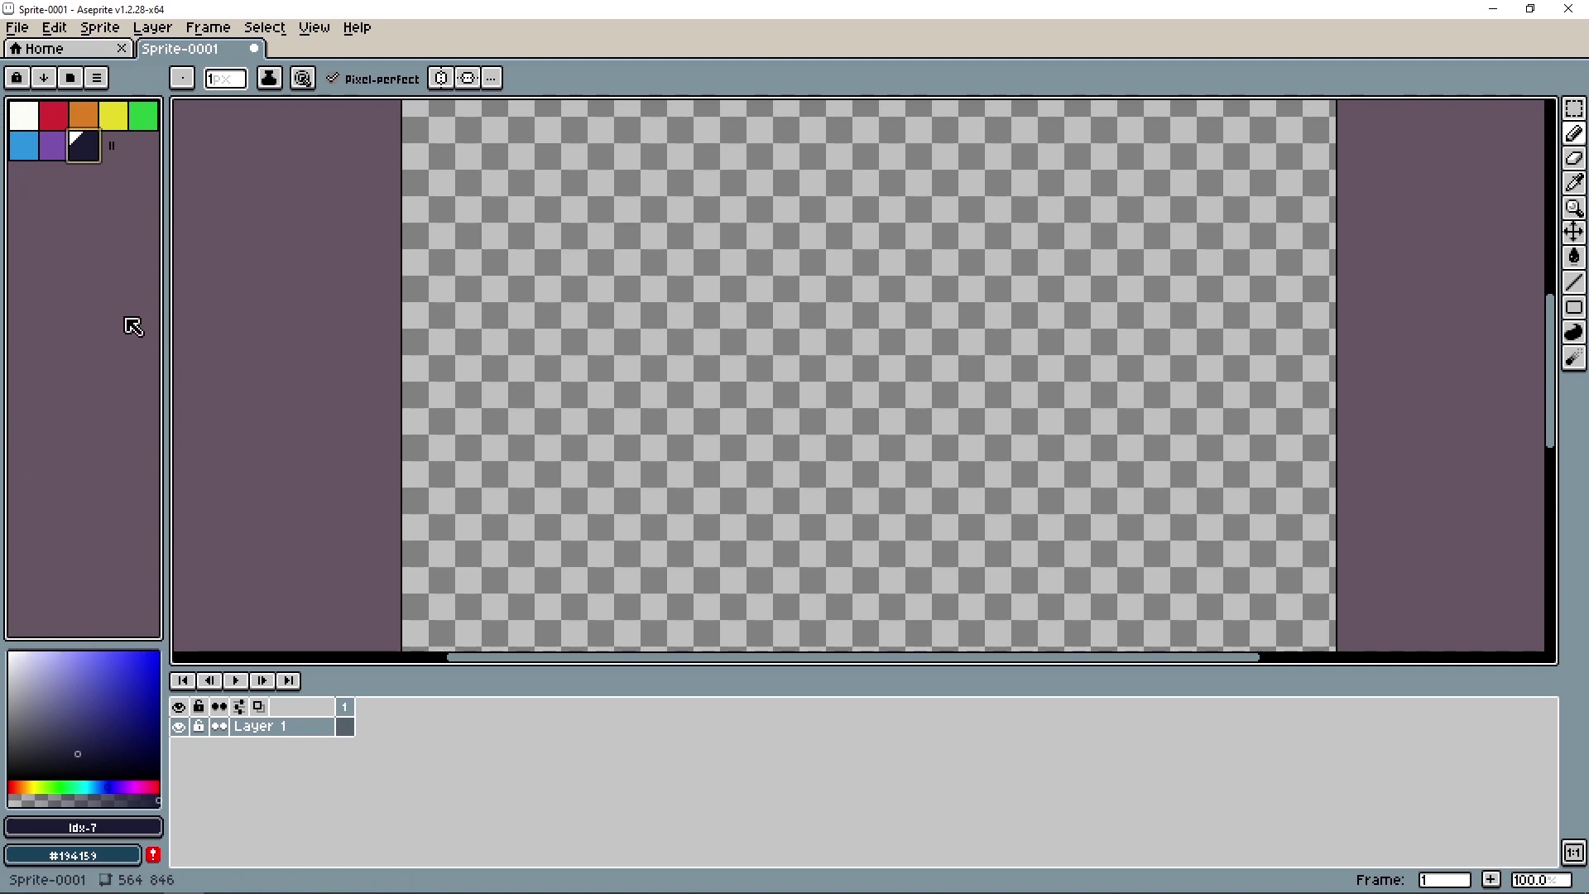
scroll(133, 327, "up", 1)
scroll(132, 327, "up", 1)
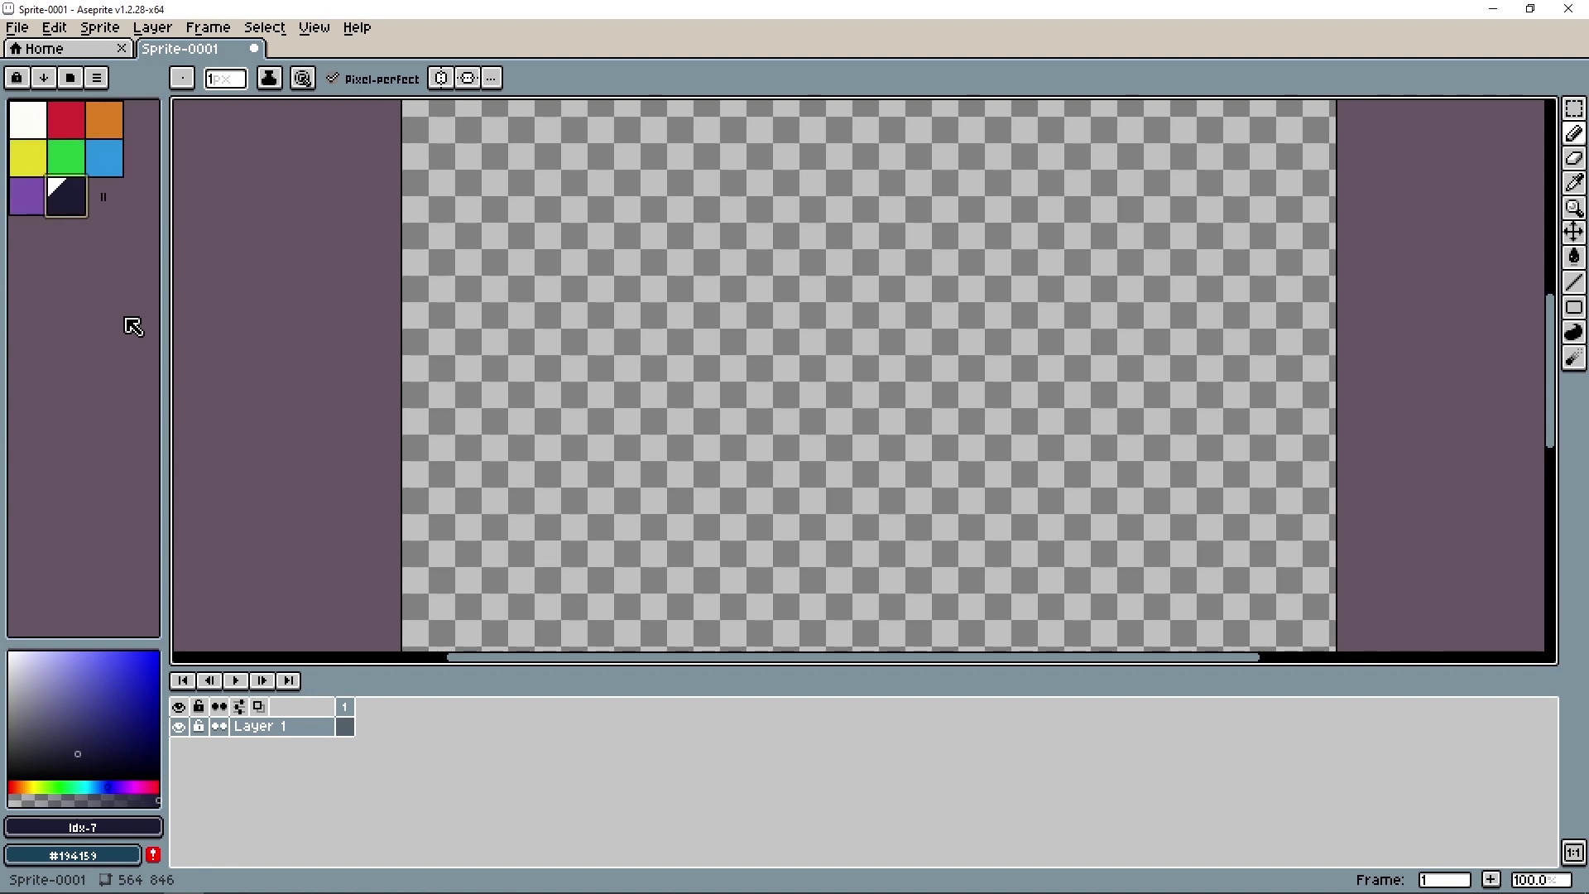
scroll(147, 324, "up", 2)
scroll(106, 355, "up", 1)
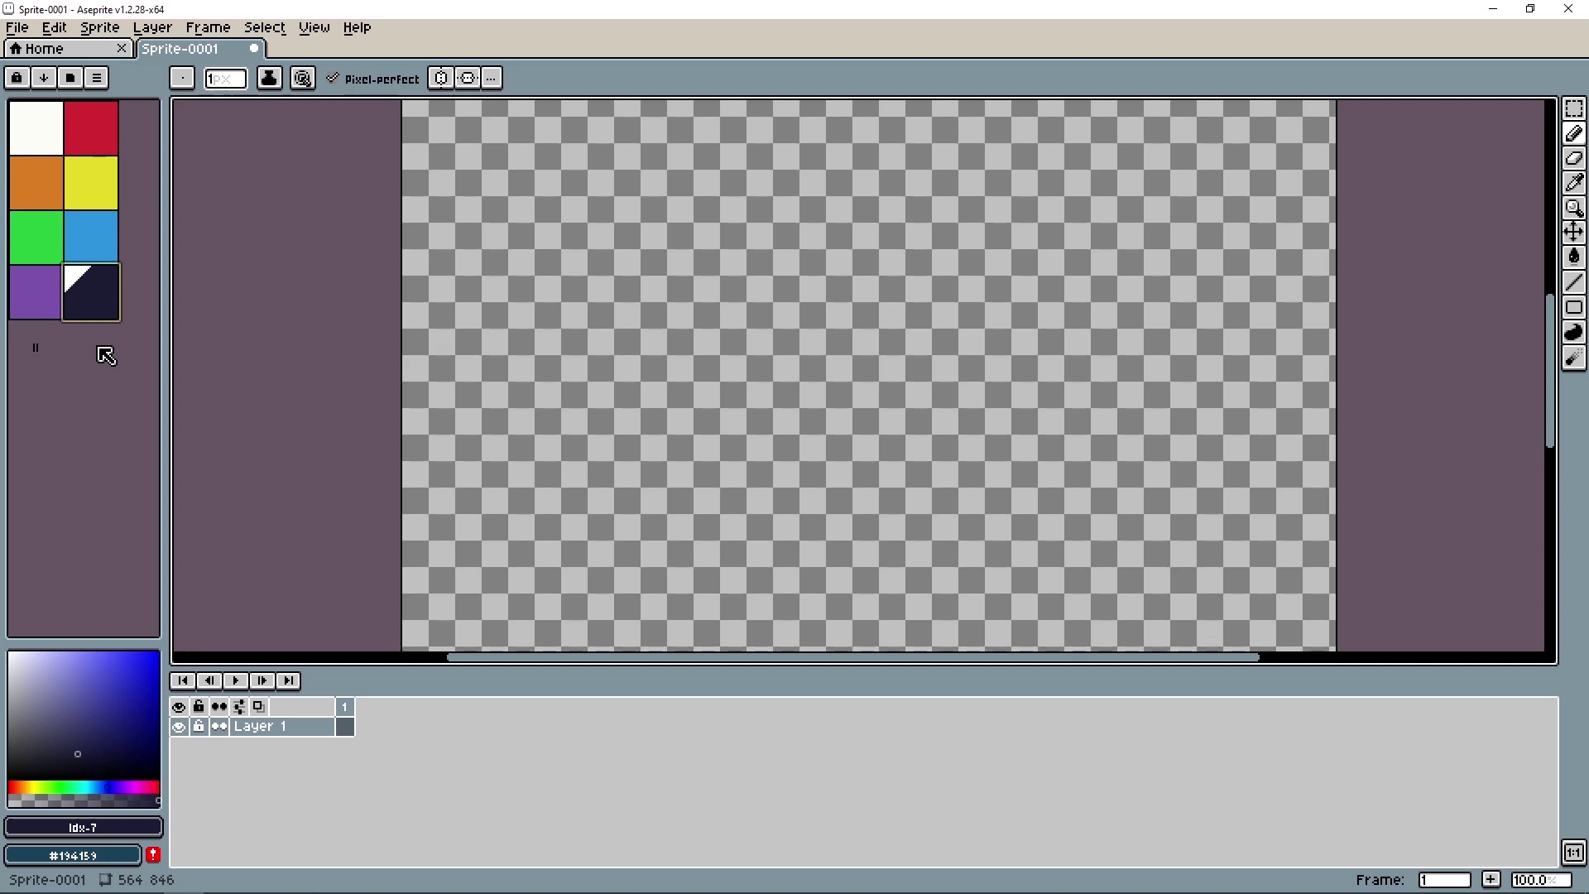
- Drag the palette splitter narrow then wide, trying different swatch sizes
left_click_drag(164, 291, 71, 291)
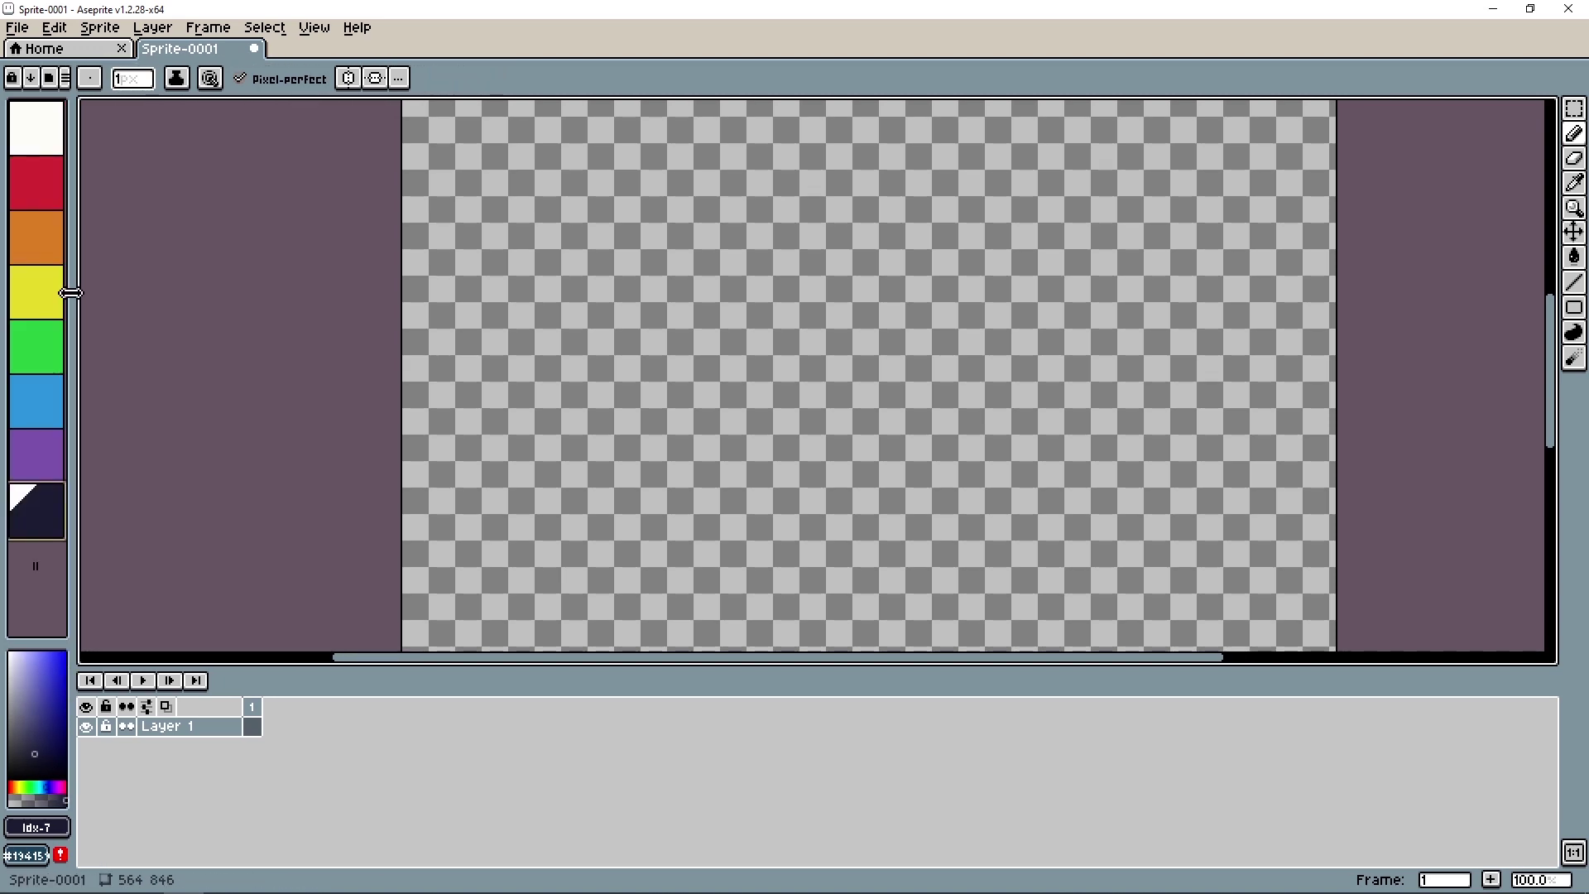
left_click_drag(74, 428, 296, 407)
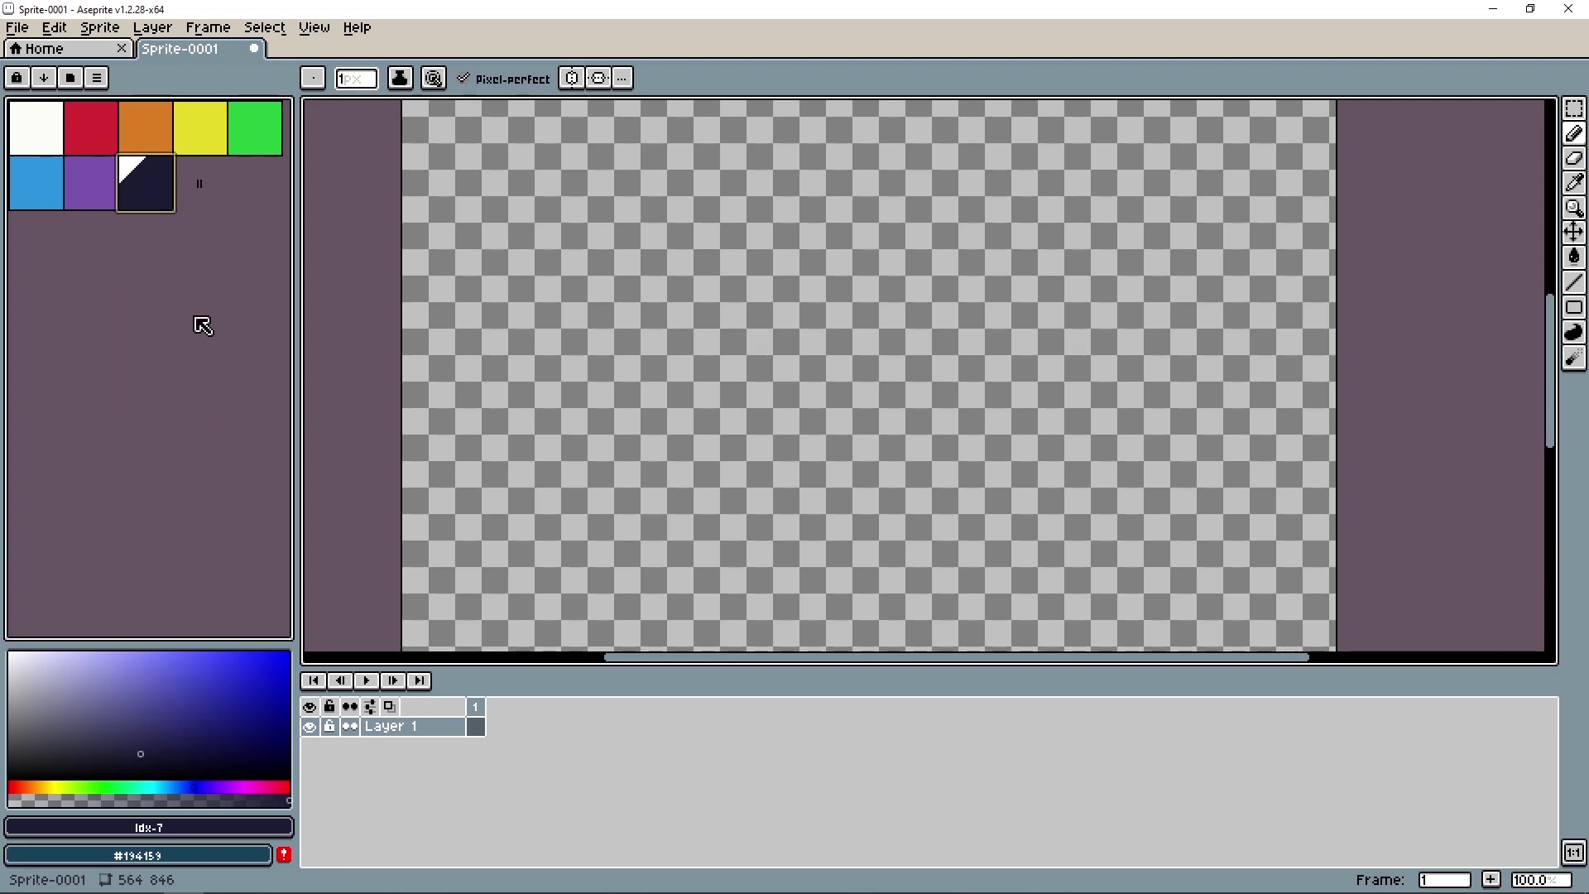
scroll(203, 324, "down", 1, "ctrl")
scroll(203, 325, "down", 2, "ctrl")
scroll(203, 325, "down", 2, "ctrl")
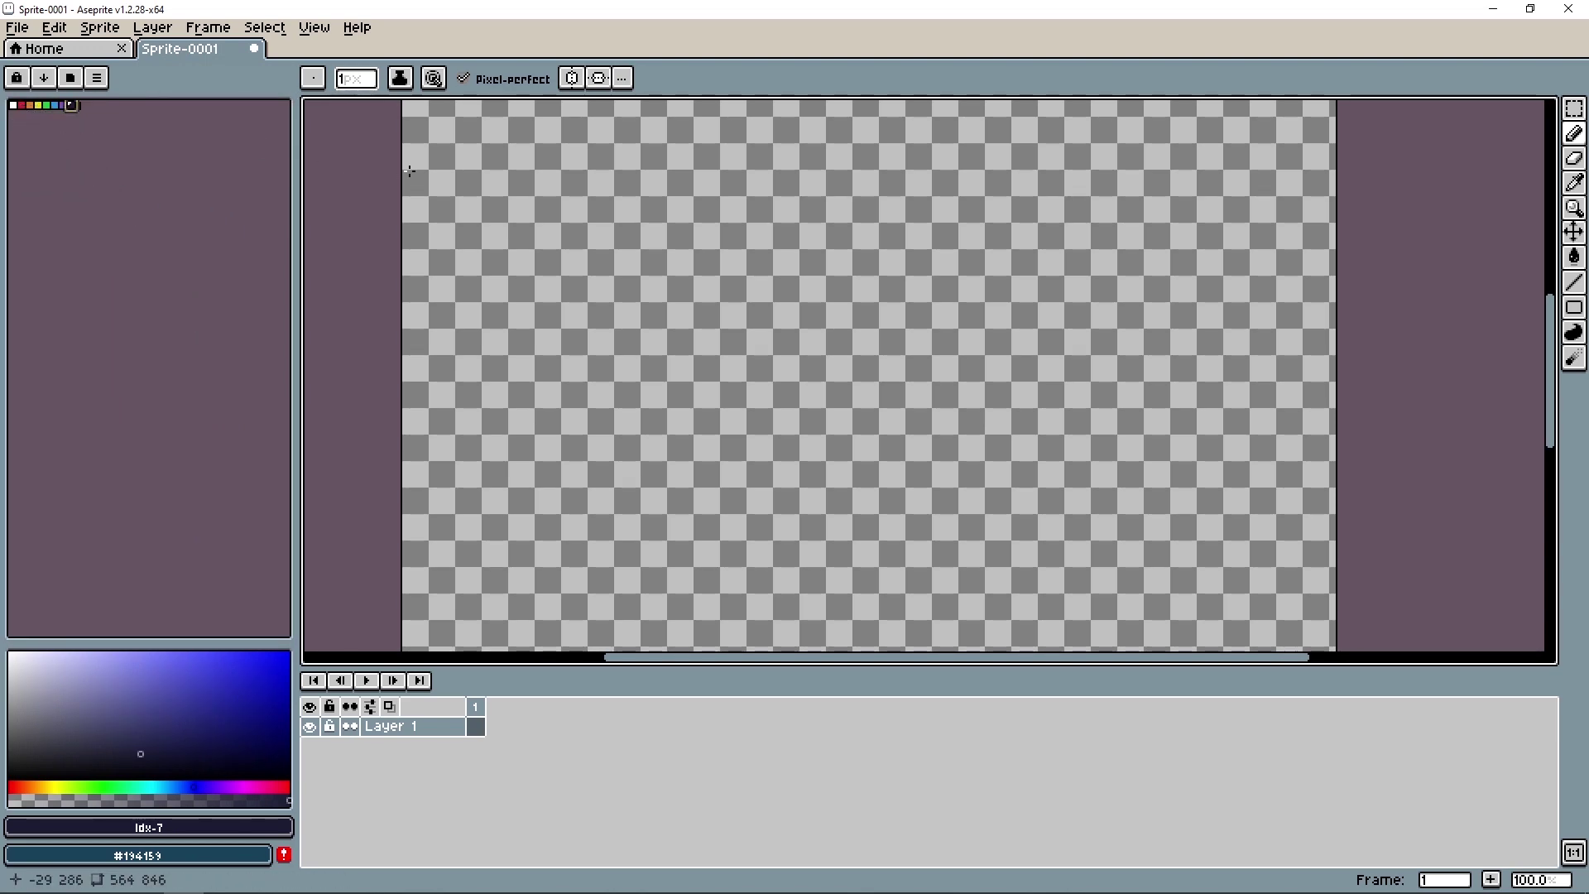
scroll(174, 203, "up", 2, "ctrl")
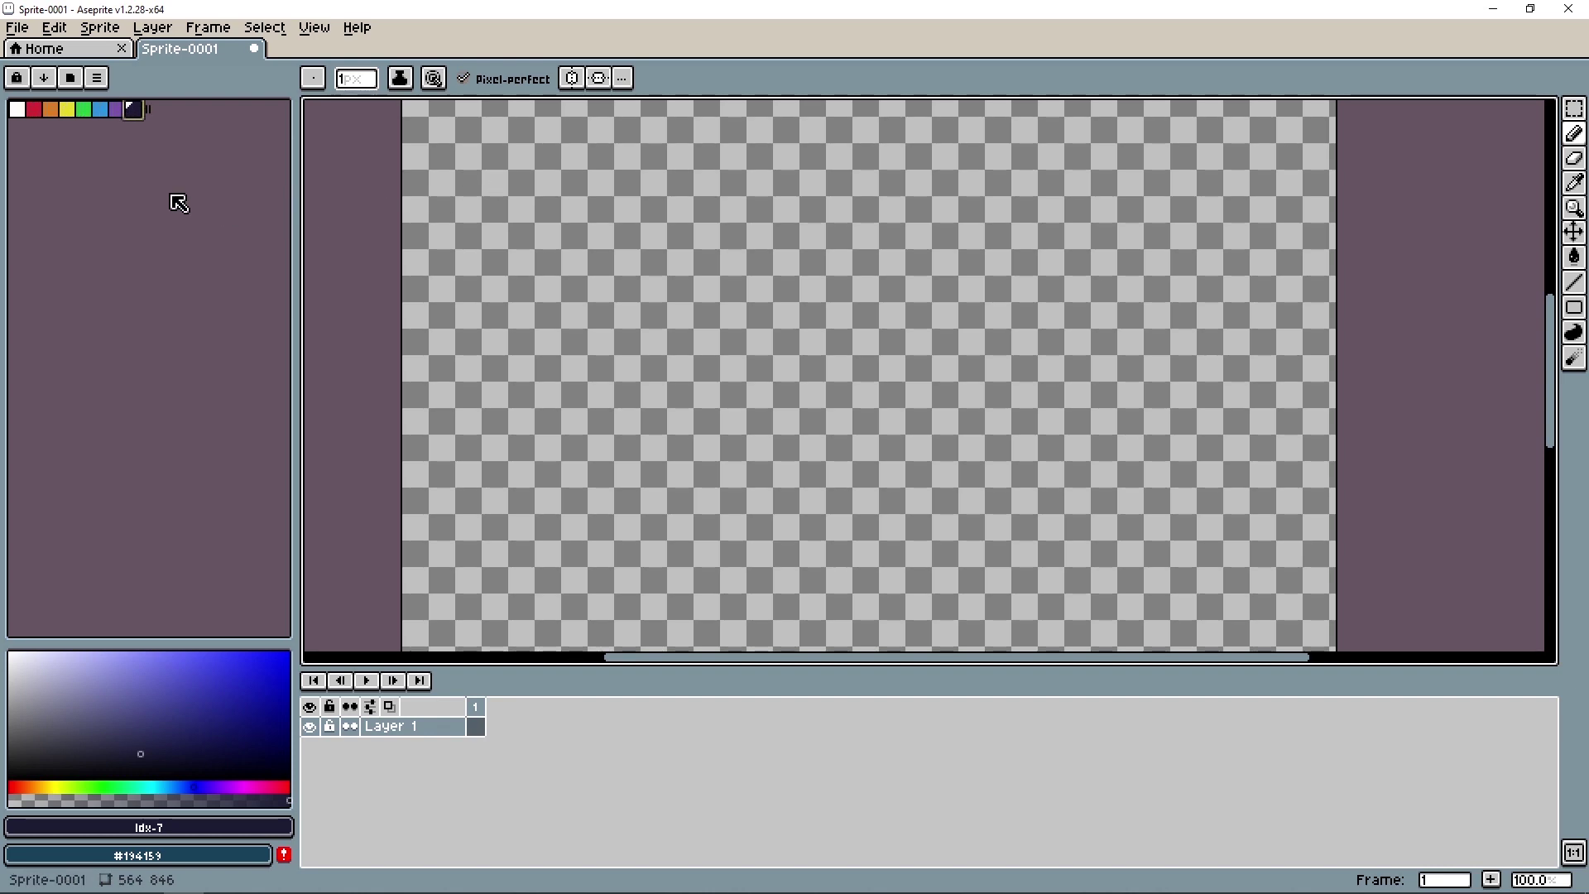
scroll(174, 203, "up", 1, "ctrl")
- Narrow the palette panel to widen the canvas and settle on small swatches
left_click_drag(295, 212, 130, 190)
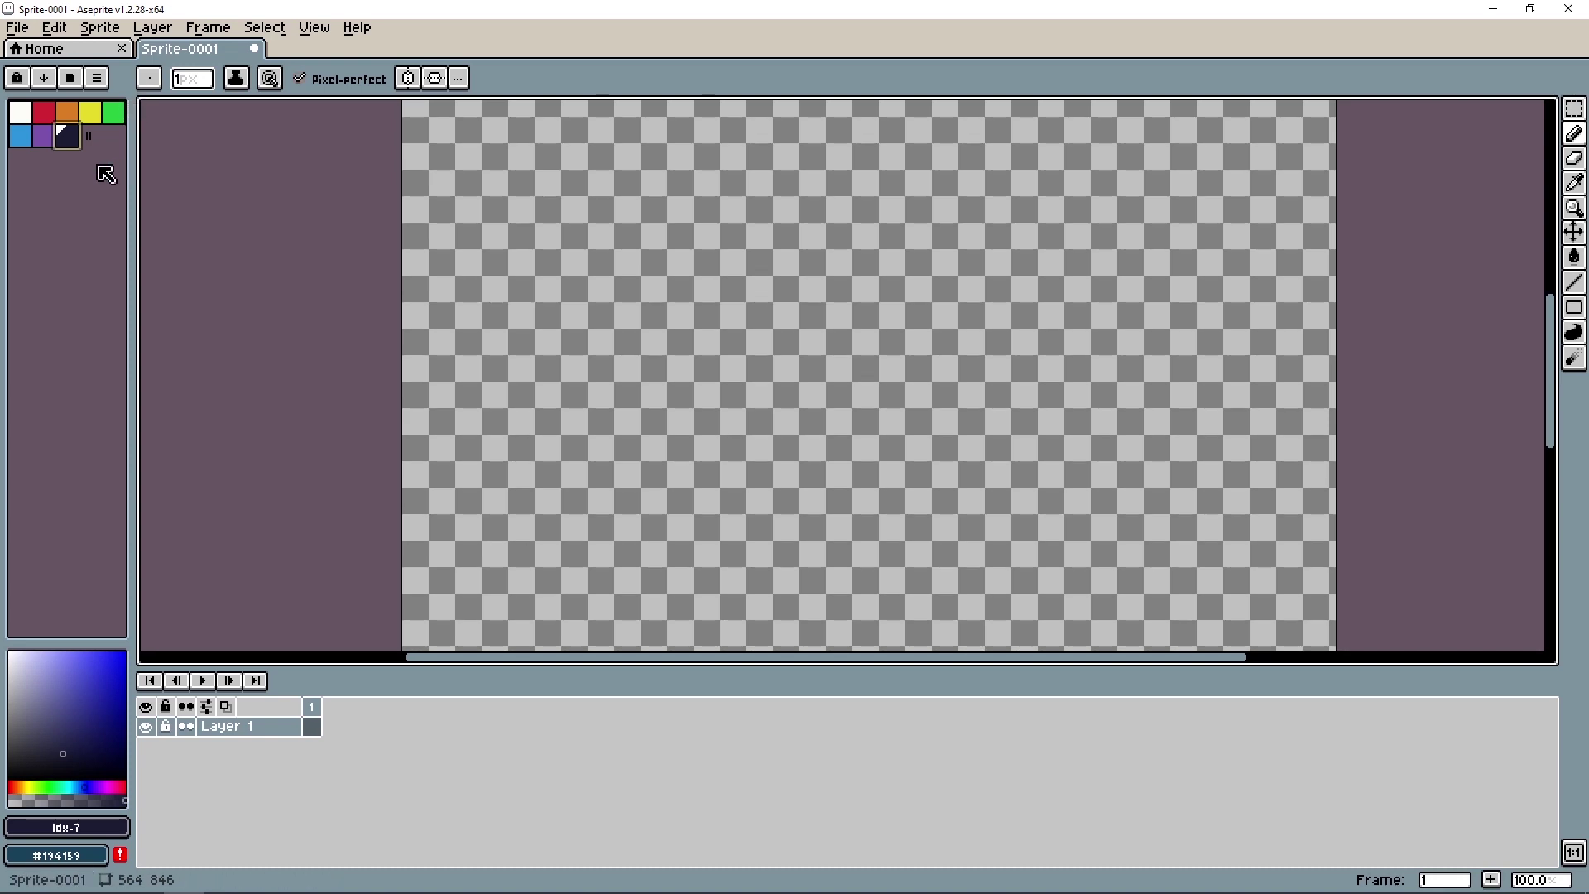
scroll(91, 213, "up", 2)
scroll(93, 217, "up", 1)
scroll(94, 220, "up", 1)
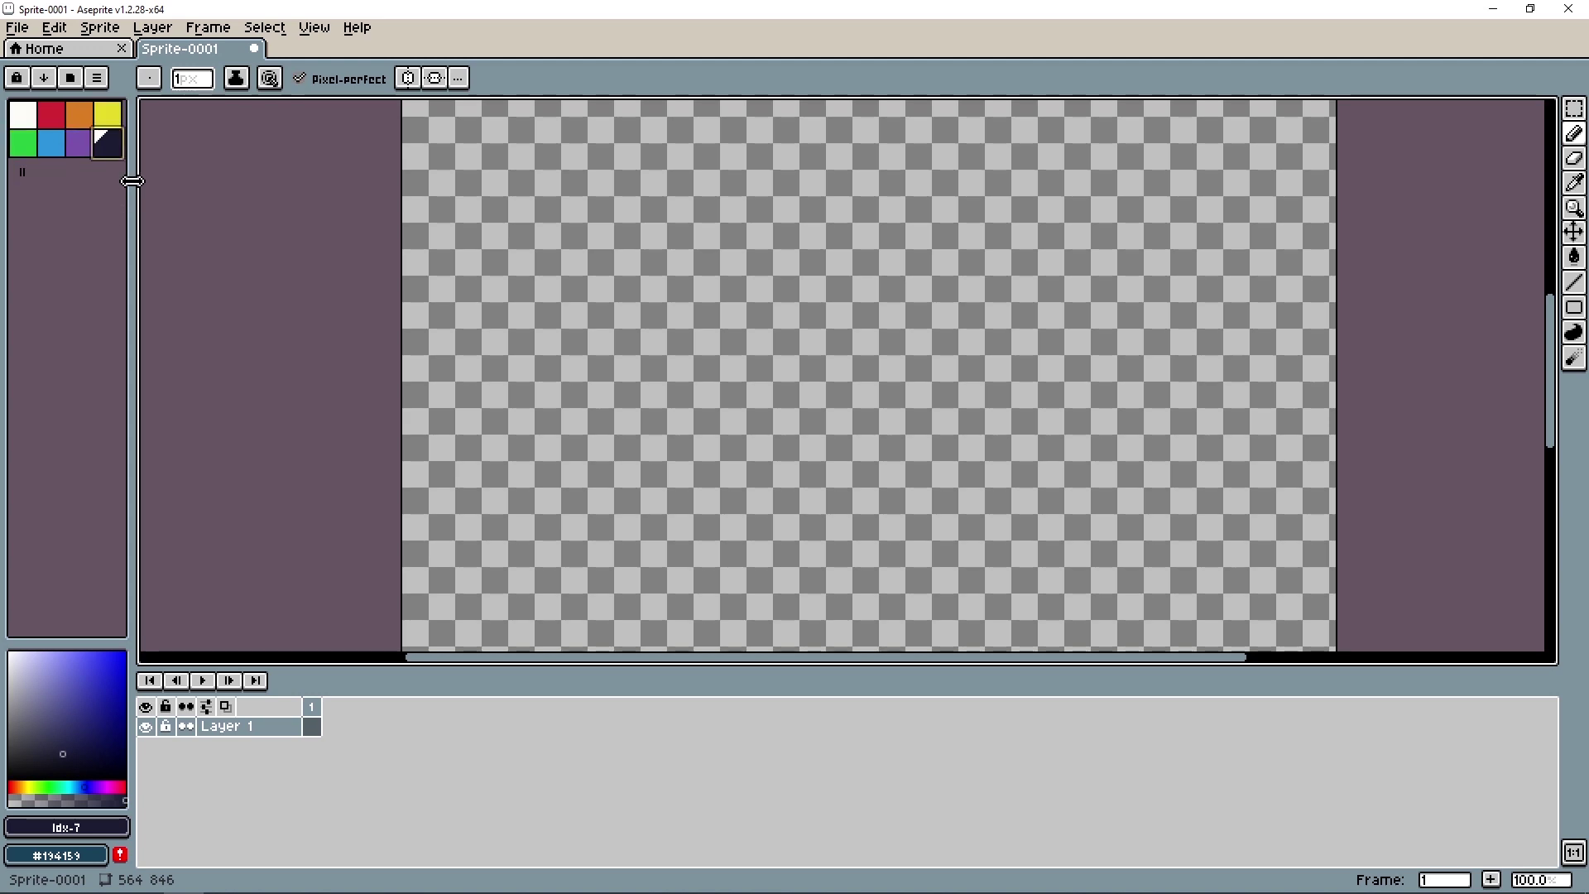
left_click_drag(133, 181, 158, 185)
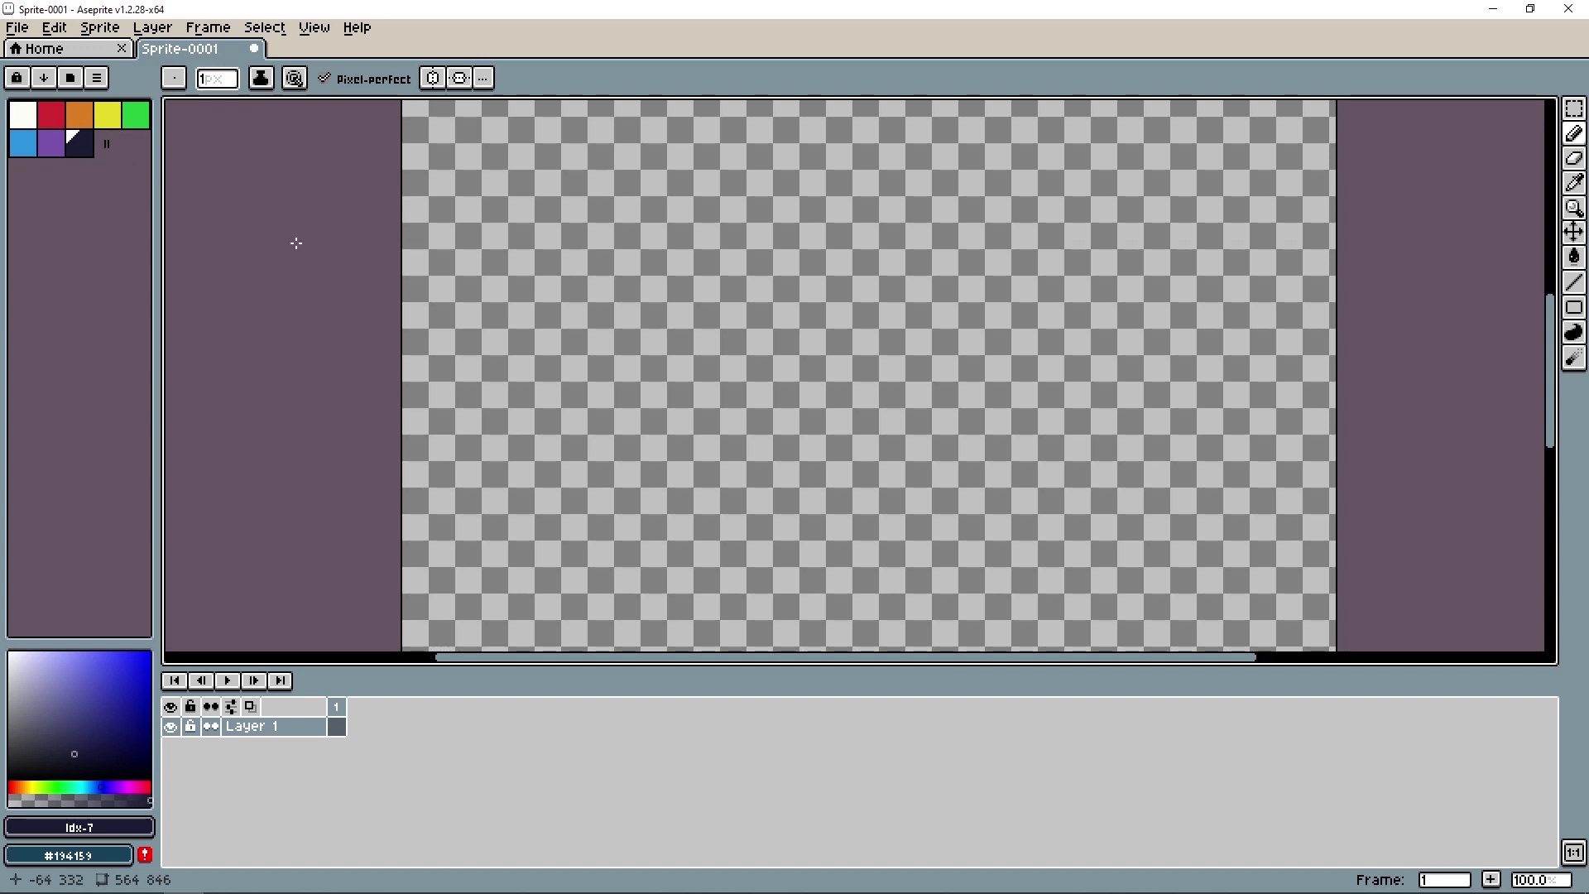
- Draw a dark navy loop and oval, then a red straight line
mouse_move(612, 217)
left_mouse_down()
mouse_move(673, 347)
mouse_move(815, 435)
left_mouse_up()
scroll(865, 332, "up", 4)
key("alt")
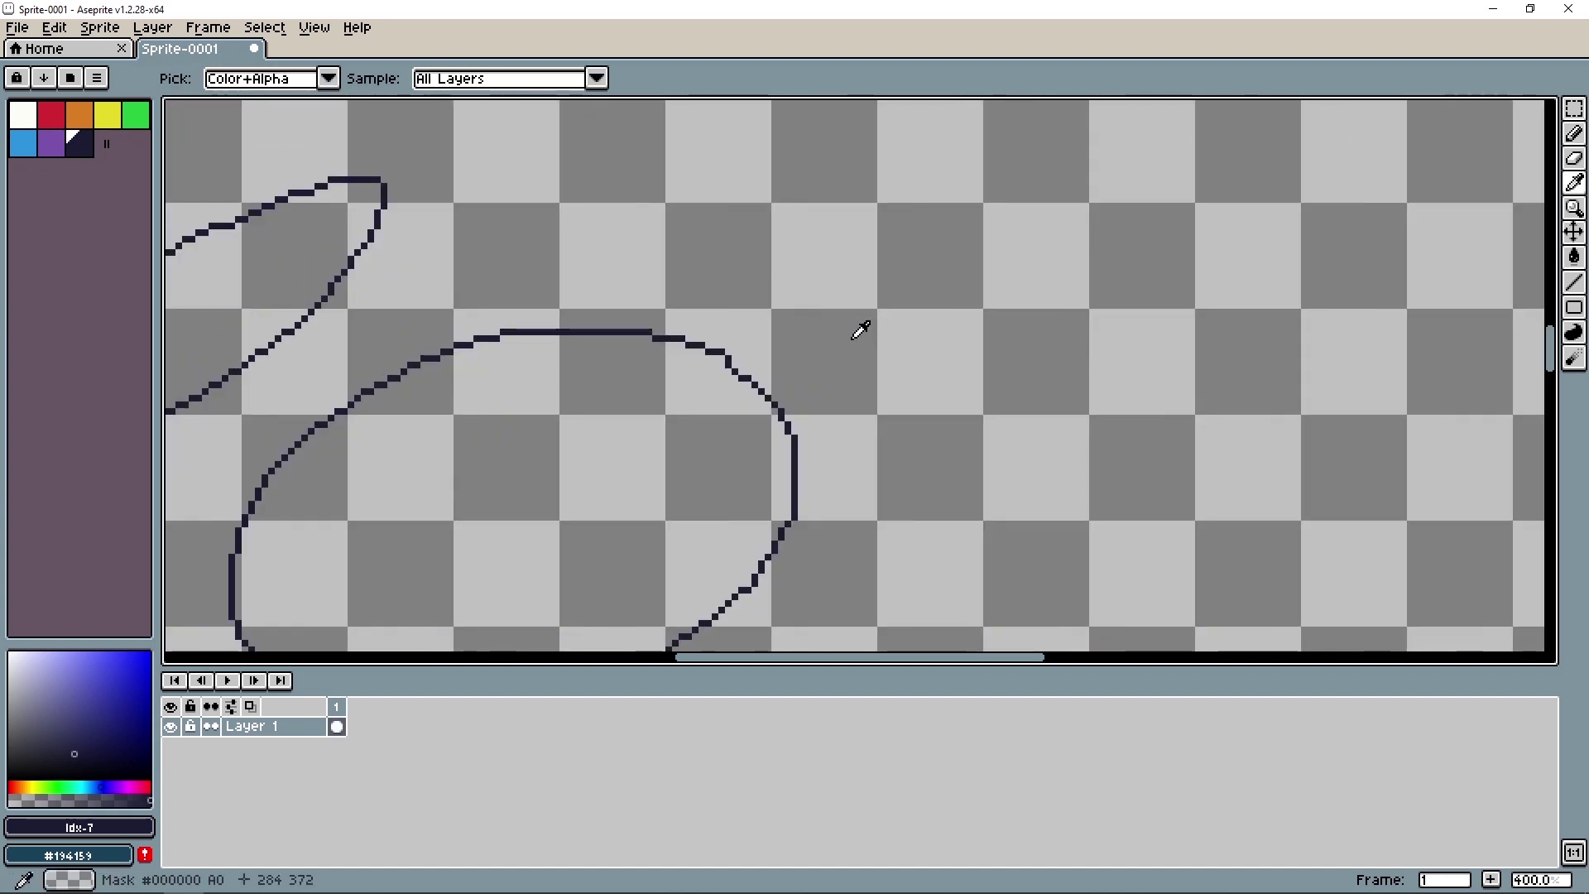
key("bracketleft")
key("bracketleft")
key("bracketleft")
key("bracketleft")
key("bracketleft")
mouse_move(758, 333)
left_mouse_down()
mouse_move(881, 279)
mouse_move(745, 410)
left_mouse_up()
- Scribble orange freehand strokes, then yellow strokes across the canvas
key("bracketright")
mouse_move(985, 265)
left_mouse_down()
mouse_move(887, 401)
mouse_move(919, 488)
left_mouse_up()
mouse_move(901, 176)
left_mouse_down()
mouse_move(915, 484)
mouse_move(1051, 430)
left_mouse_up()
key("bracketright")
mouse_move(730, 387)
left_mouse_down()
mouse_move(345, 285)
mouse_move(816, 273)
left_mouse_up()
left_click_drag(1193, 262, 704, 353)
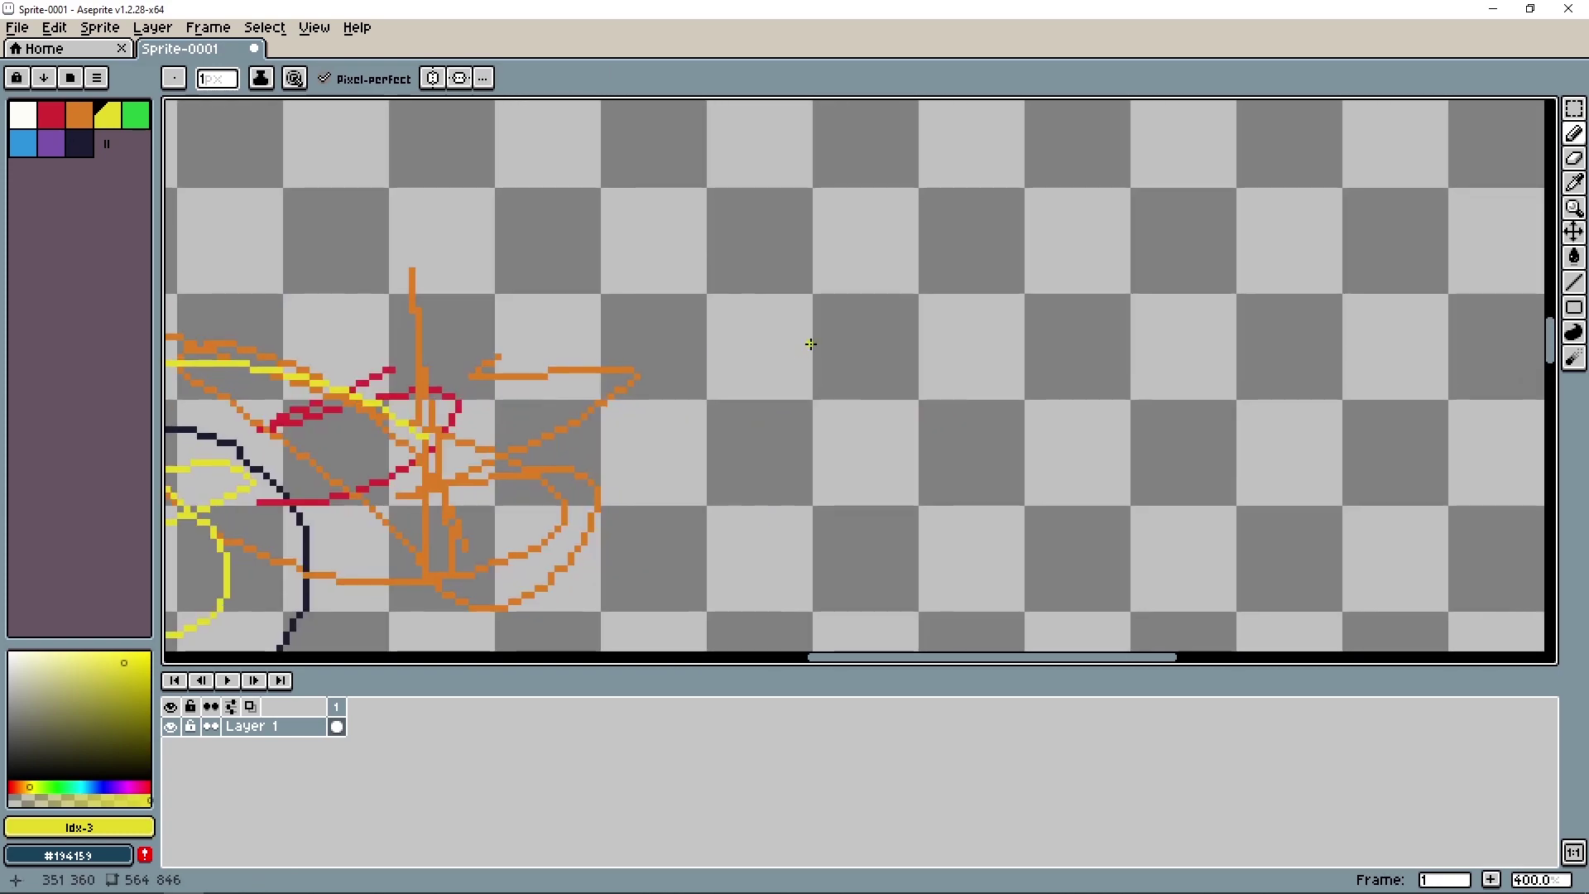
- Step the foreground colour further and try the eyedropper, Pencil and marquee tools
key("i")
key("bracketleft")
key("bracketleft")
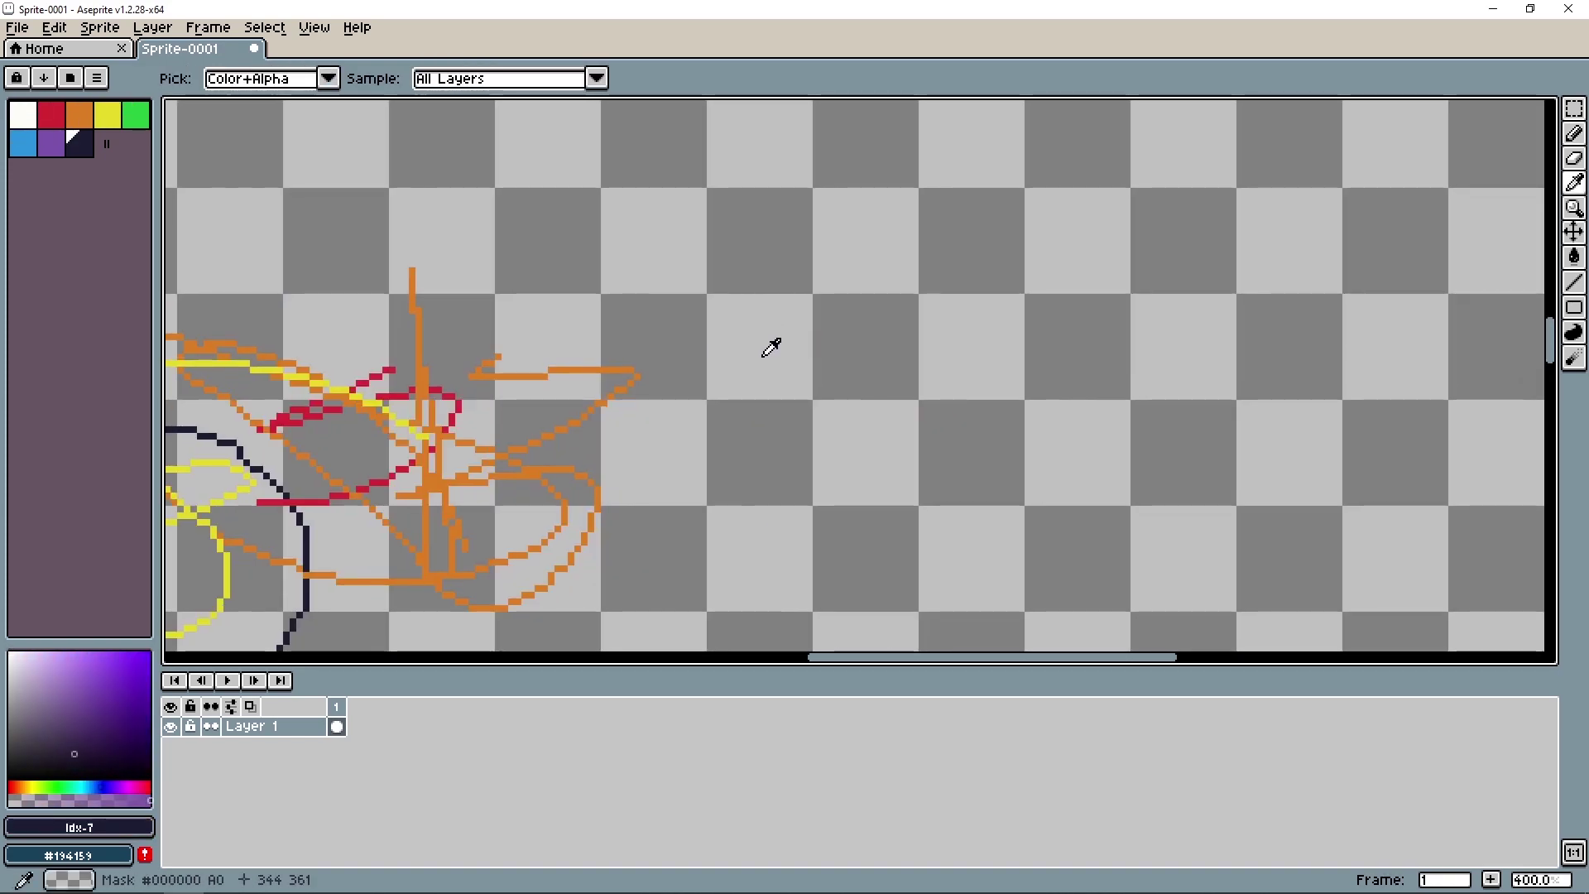
key("bracketleft")
key("bracketleft")
key("b")
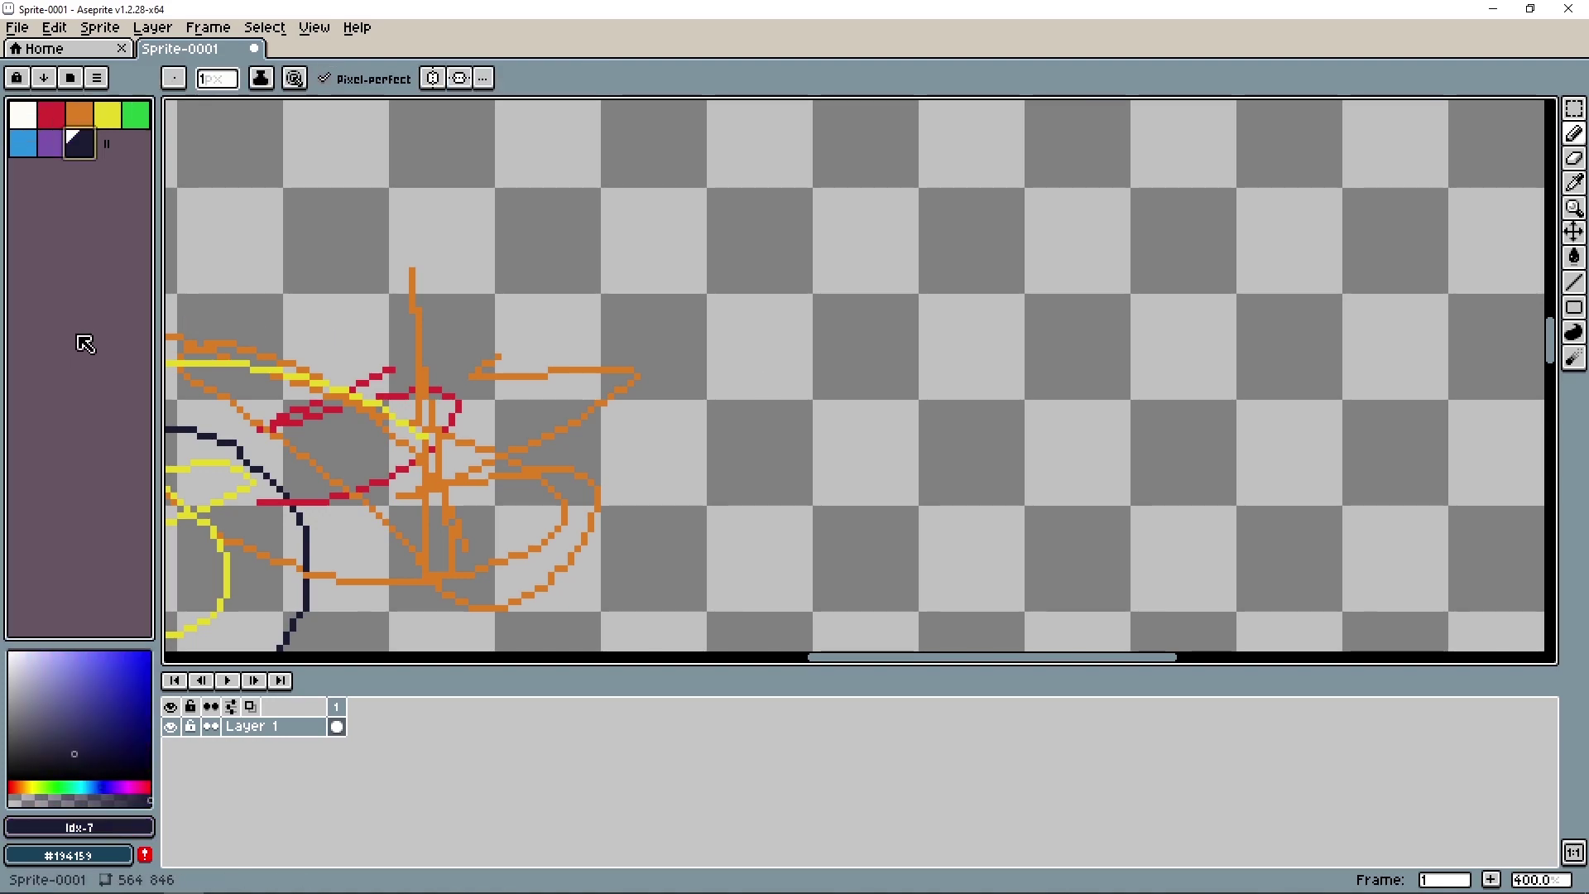
scroll(91, 344, "up", 2)
scroll(92, 344, "down", 2)
scroll(93, 348, "up", 1)
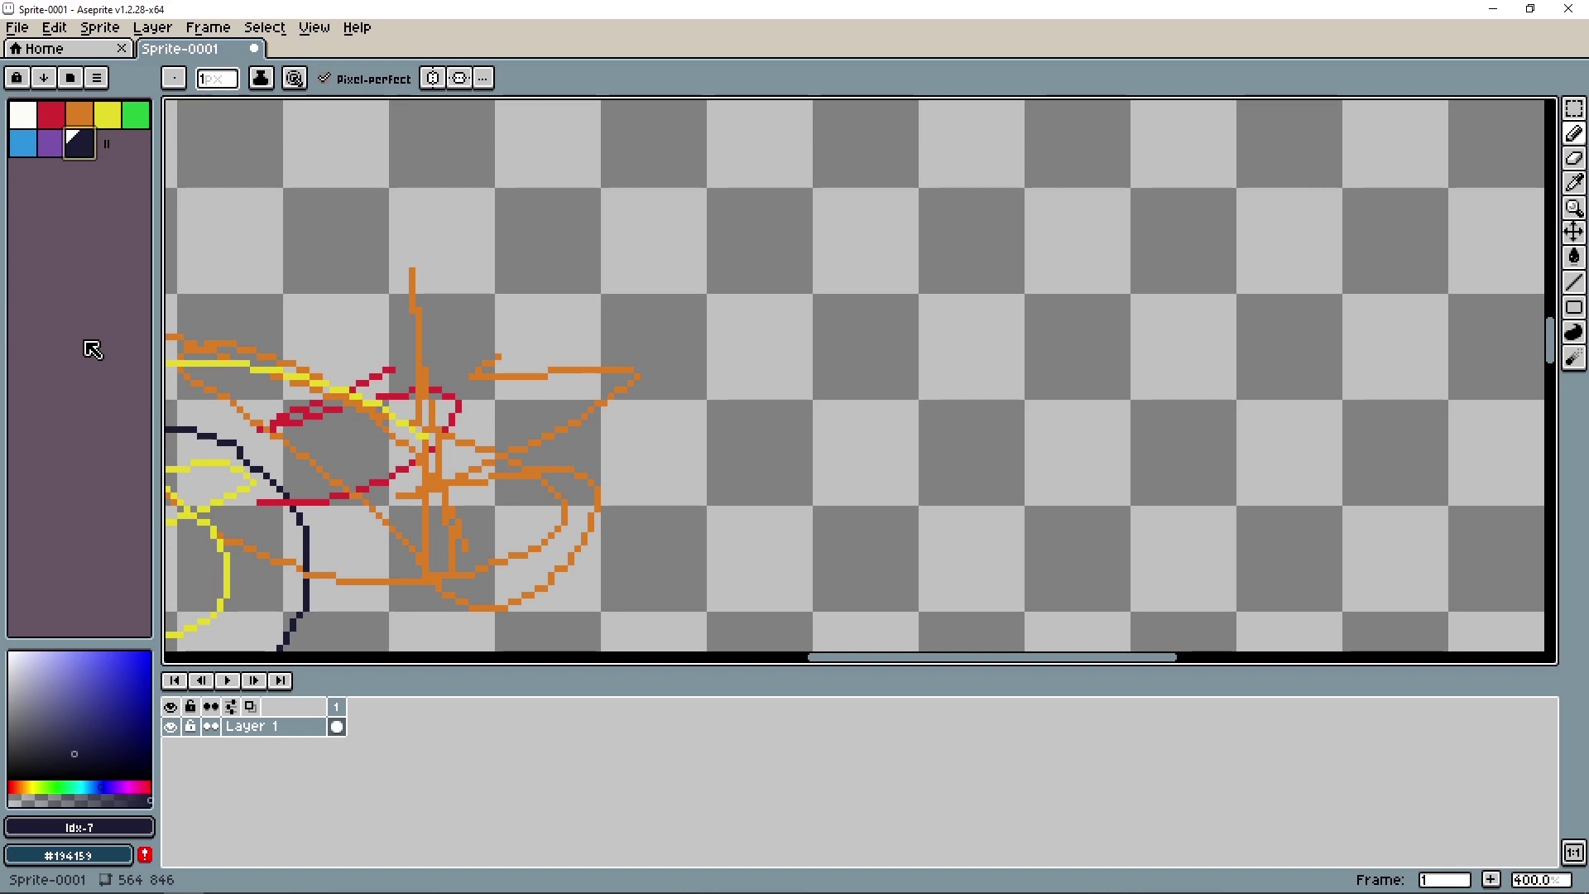
key("m")
scroll(571, 324, "down", 2)
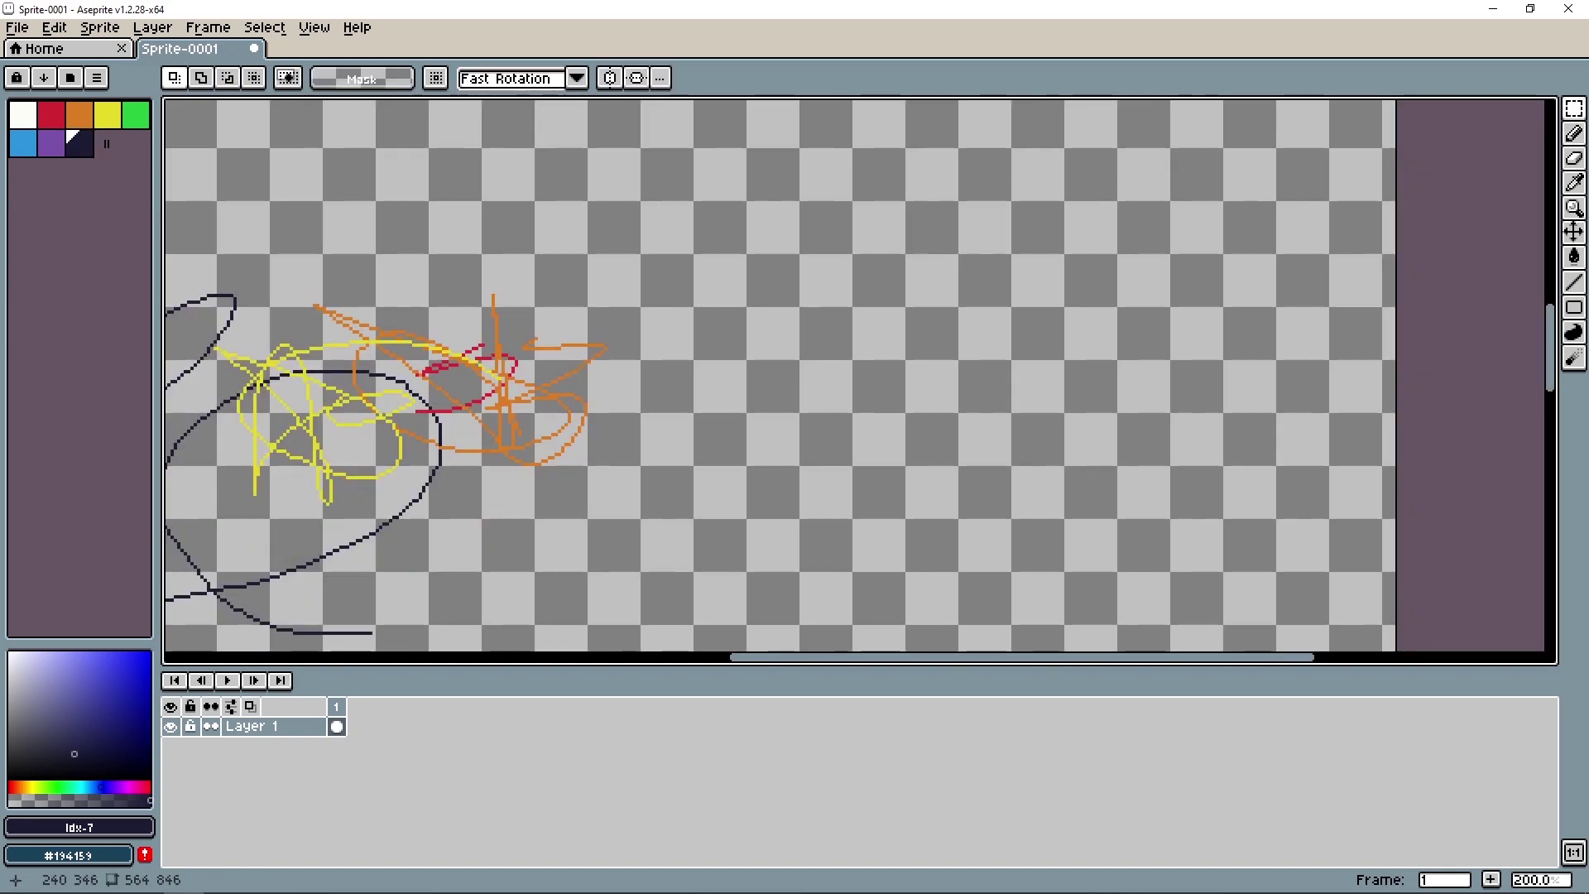
- Set yellow as drawing colour and green as background, with the Pencil active
left_click(108, 114)
right_click(146, 123)
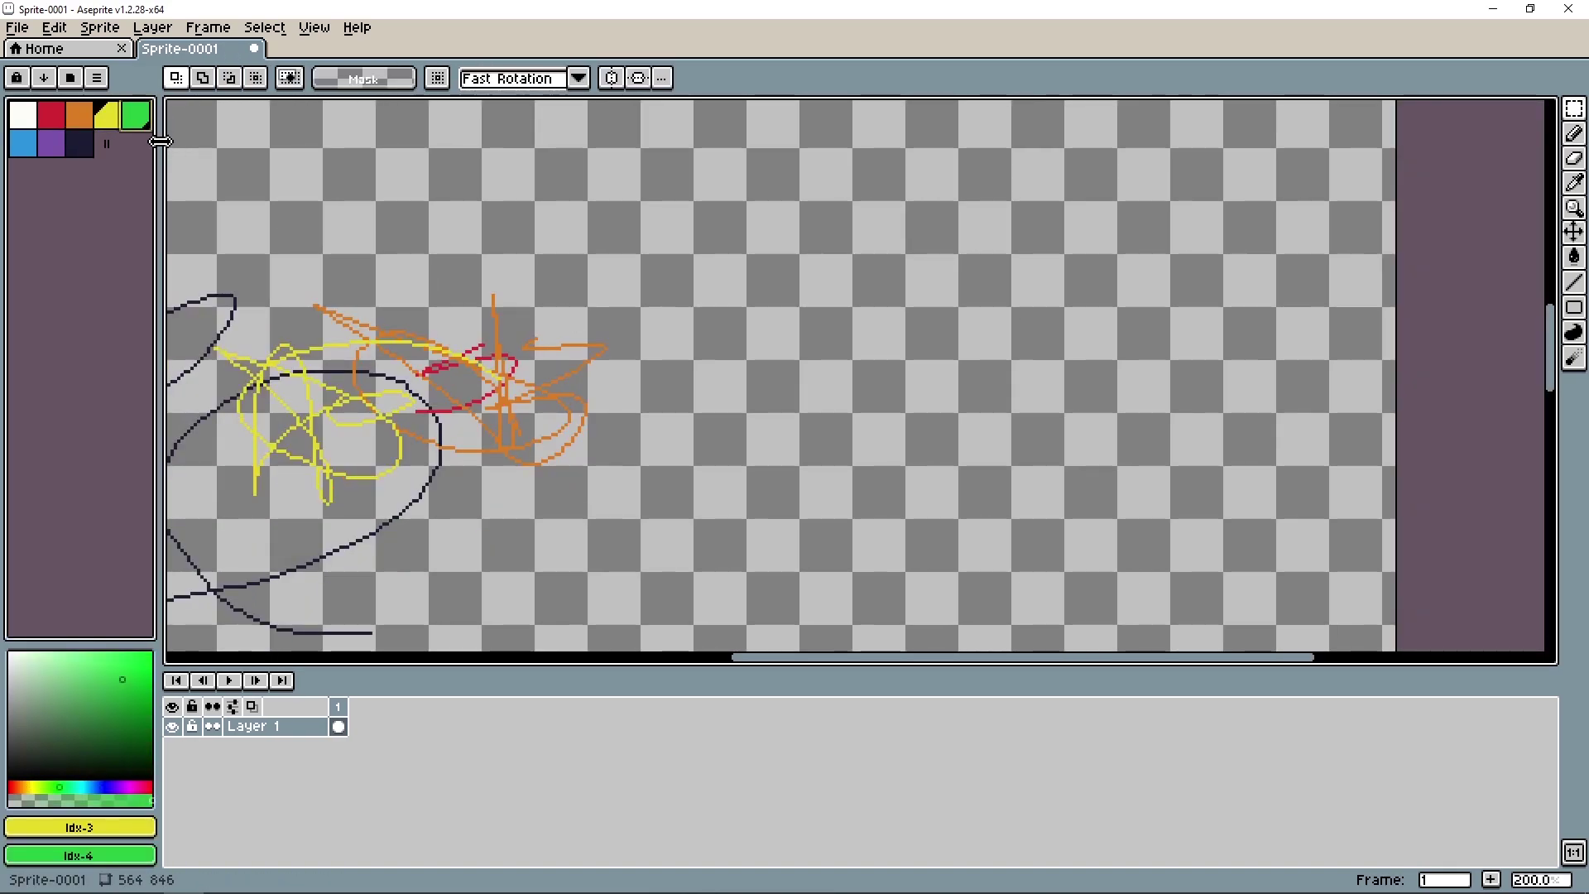
left_click_drag(155, 140, 153, 141)
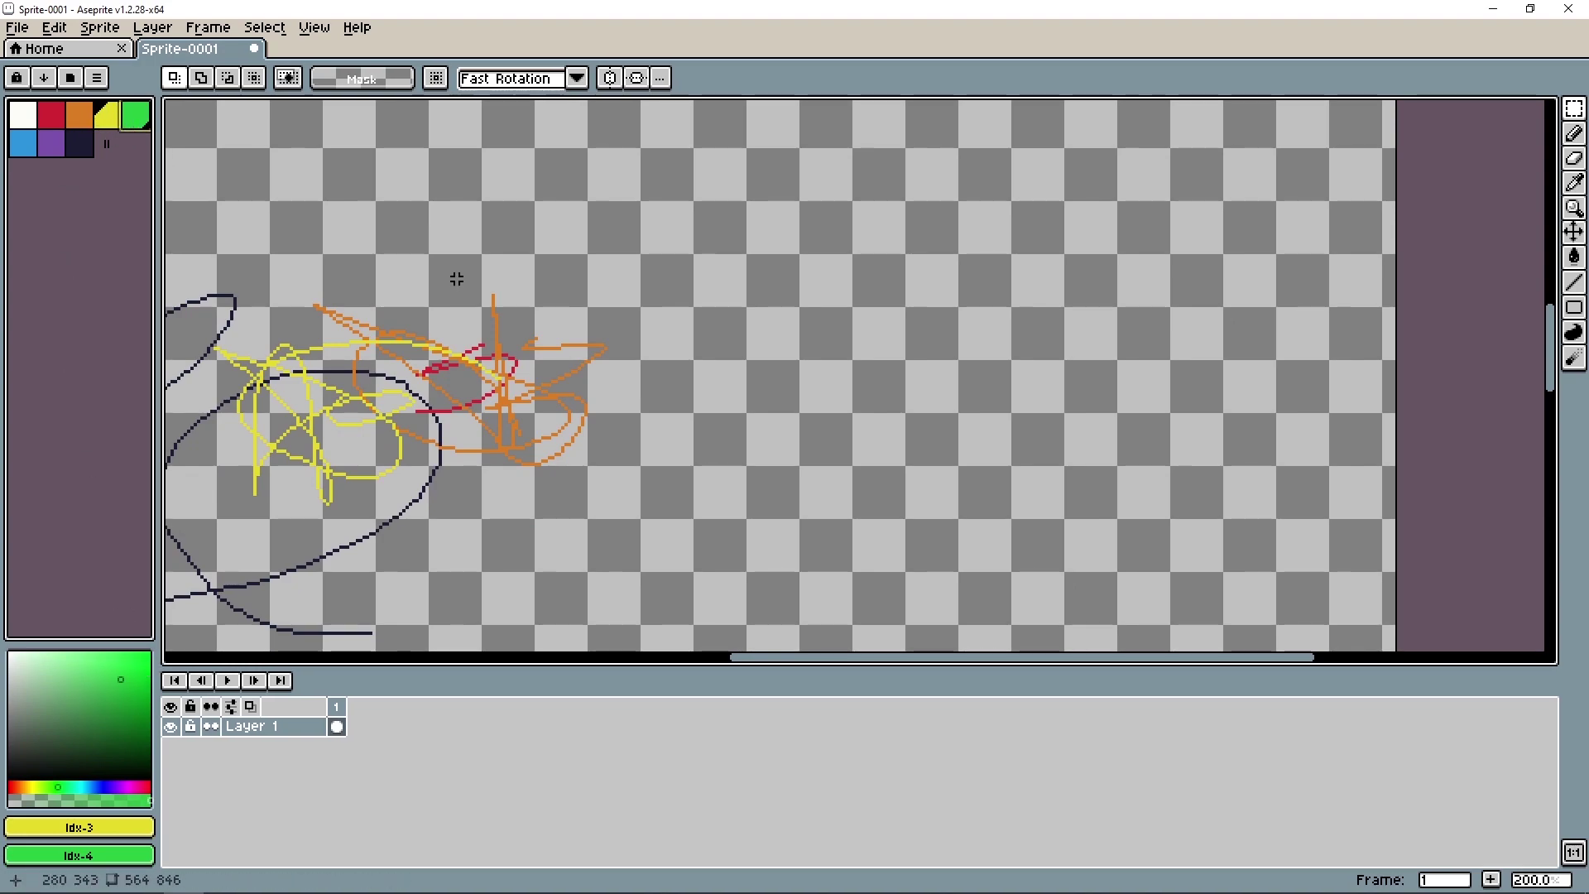
key("b")
scroll(639, 326, "up", 4)
- Draw yellow ellipse strokes and a dot, overlapping green ellipses, and a yellow 6
mouse_move(561, 259)
left_mouse_down()
mouse_move(762, 344)
mouse_move(539, 276)
mouse_move(755, 313)
left_mouse_up()
left_click(940, 267)
mouse_move(991, 248)
left_mouse_down()
mouse_move(1189, 425)
mouse_move(1068, 430)
mouse_move(1292, 397)
left_mouse_up()
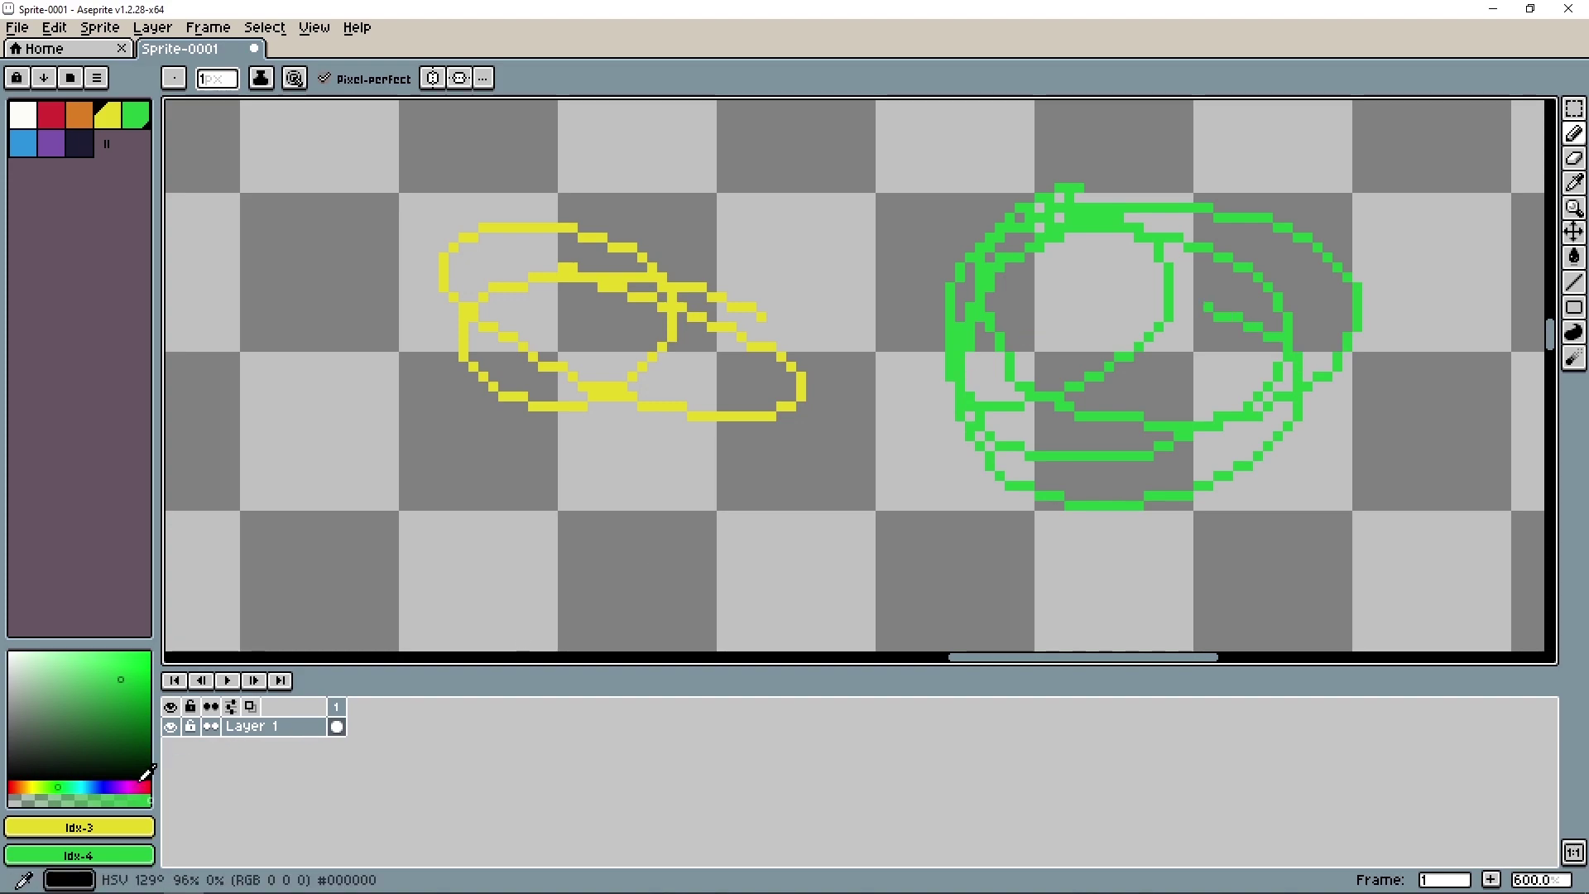
left_click_drag(306, 508, 323, 571)
- Fill a lower-left shape with dense yellow scribbles and add green curves centrally
left_click_drag(484, 639, 418, 389)
left_click_drag(447, 451, 497, 505)
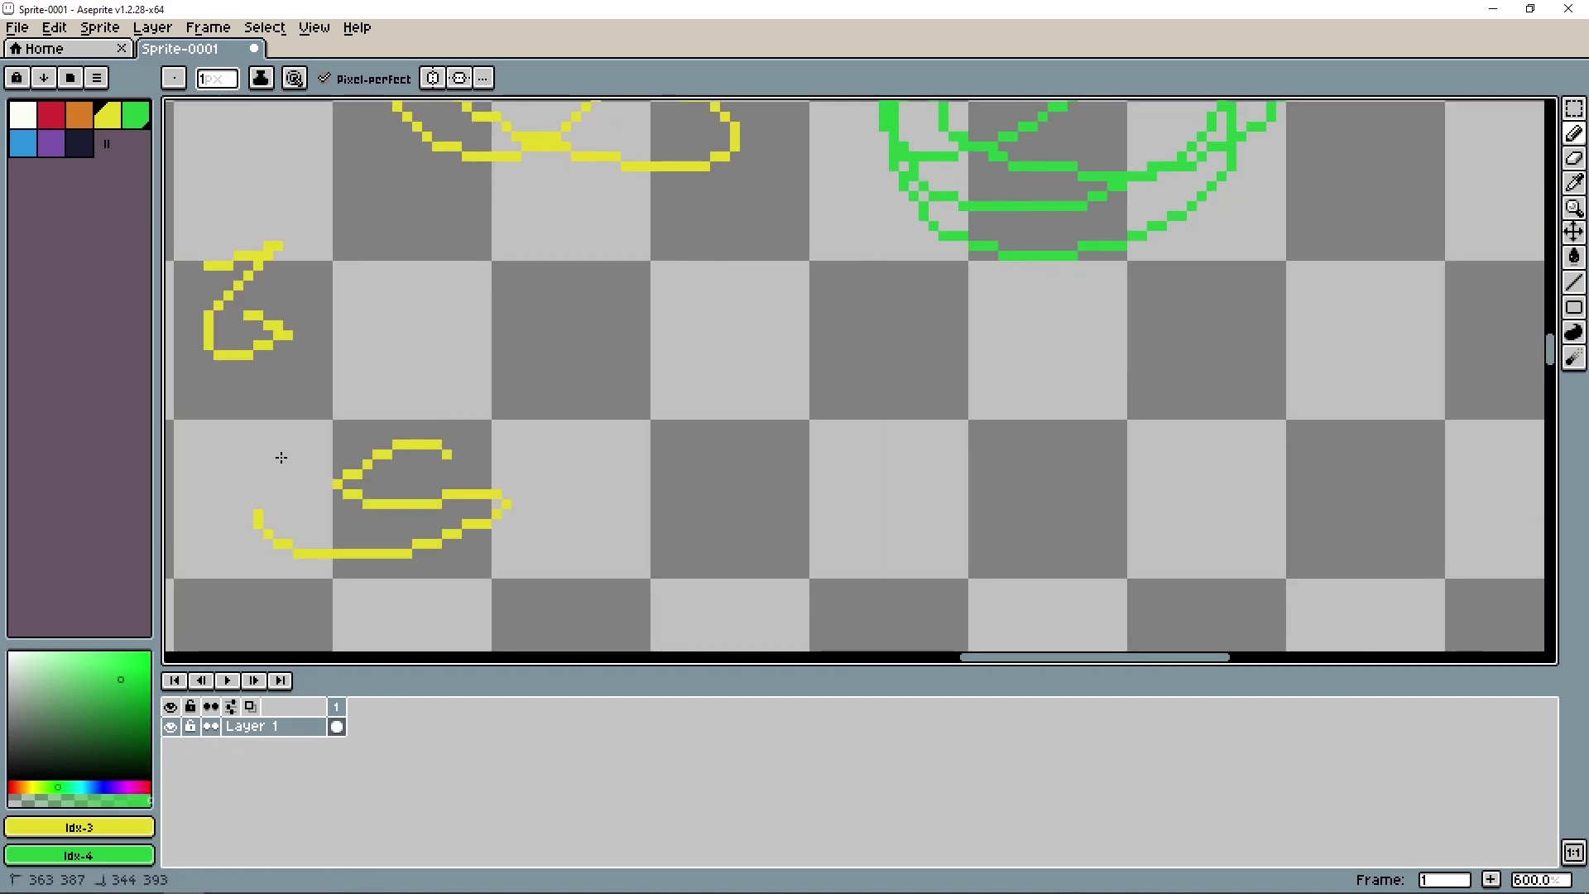
left_click_drag(277, 454, 389, 579)
left_click_drag(276, 372, 348, 434)
mouse_move(244, 438)
left_mouse_down()
mouse_move(331, 538)
mouse_move(430, 464)
mouse_move(248, 397)
left_mouse_up()
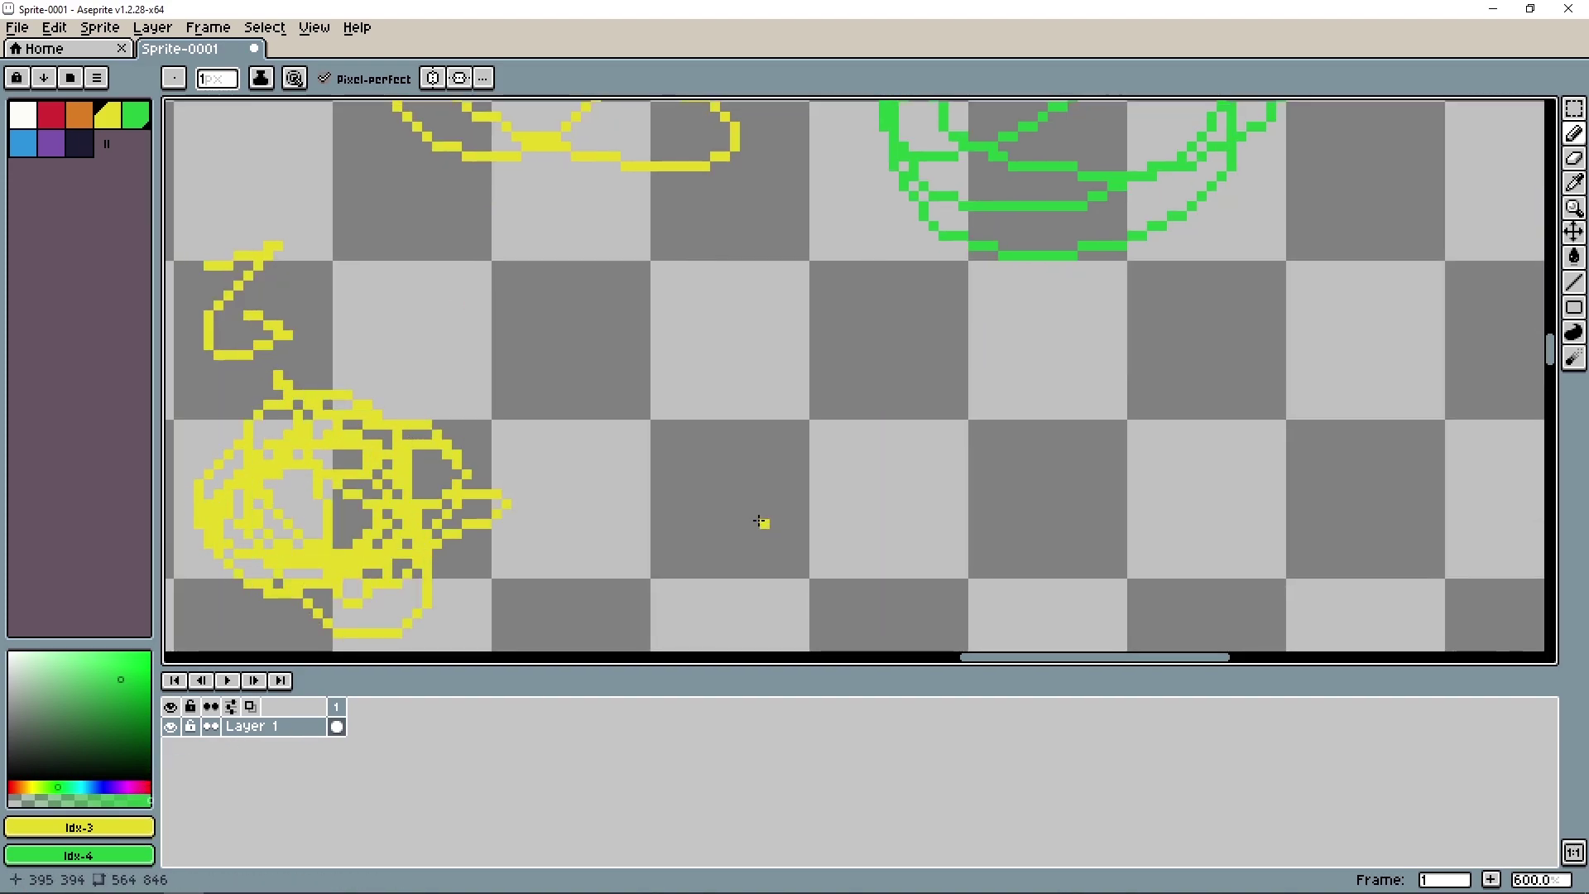
mouse_move(745, 404)
left_mouse_down()
mouse_move(894, 312)
mouse_move(976, 450)
left_mouse_up()
- Move to an empty canvas area and scribble a solid yellow blob
scroll(803, 371, "down", 3)
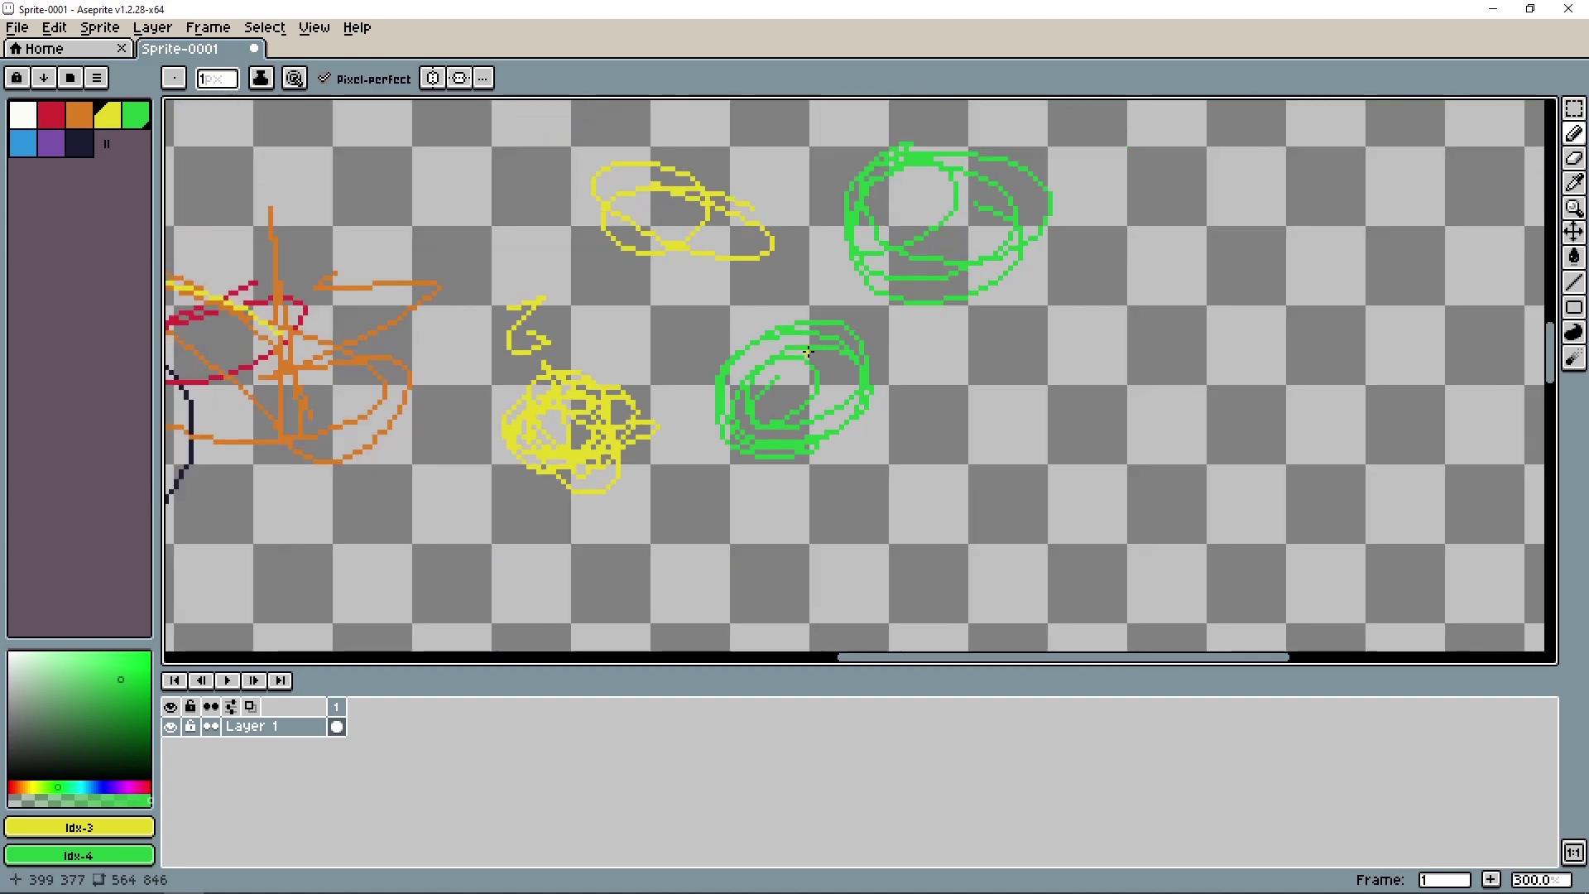
scroll(803, 371, "down", 2)
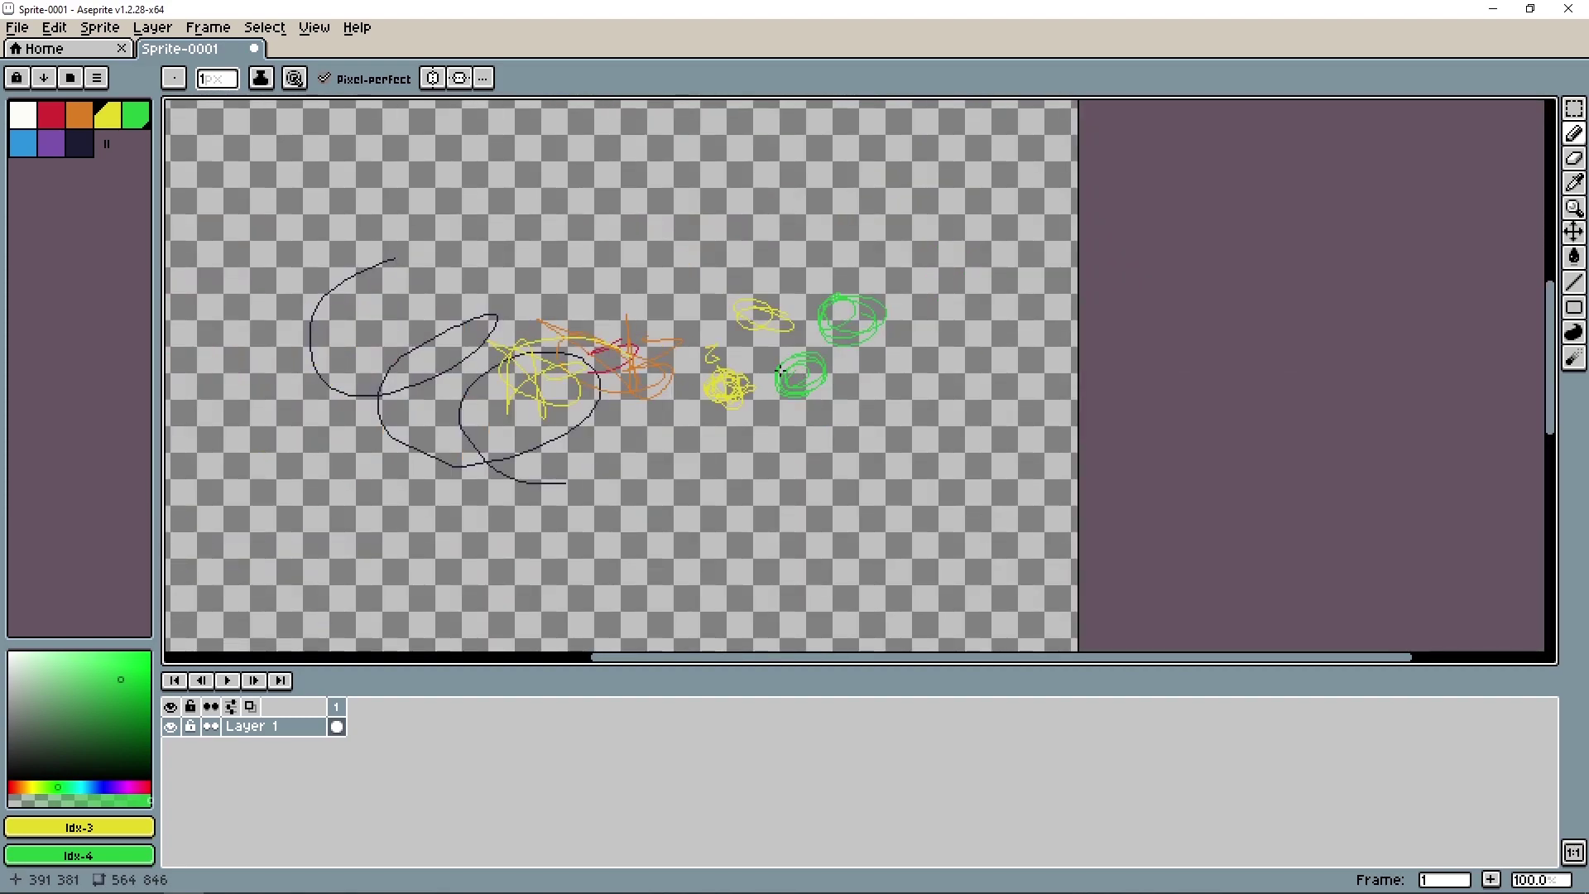
scroll(808, 429, "up", 1)
scroll(762, 525, "up", 2)
scroll(694, 514, "up", 1)
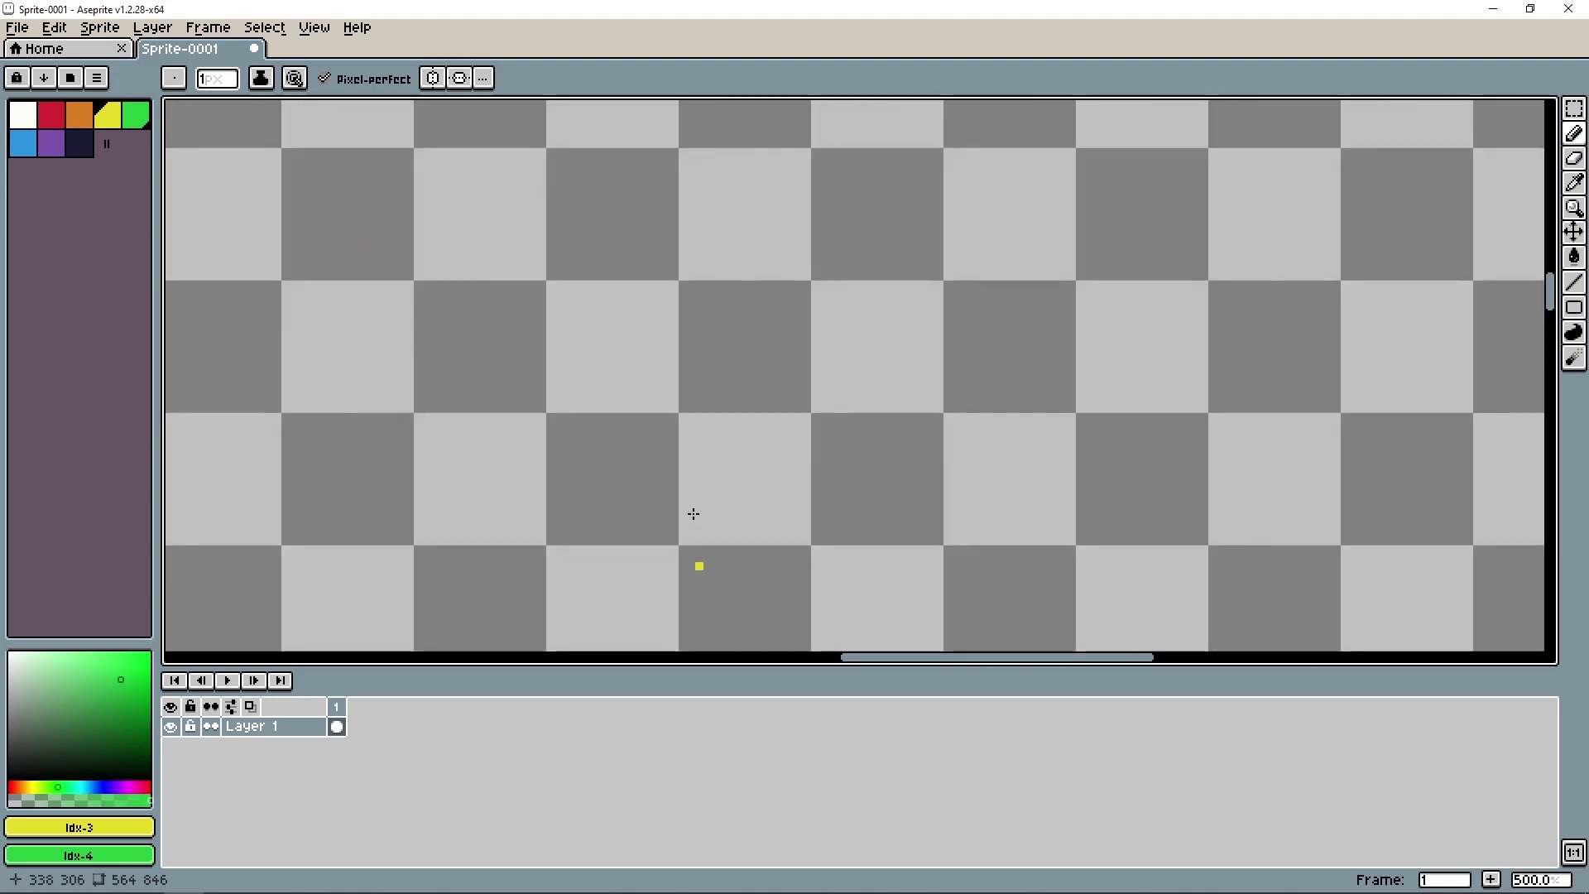
scroll(694, 514, "left", 2)
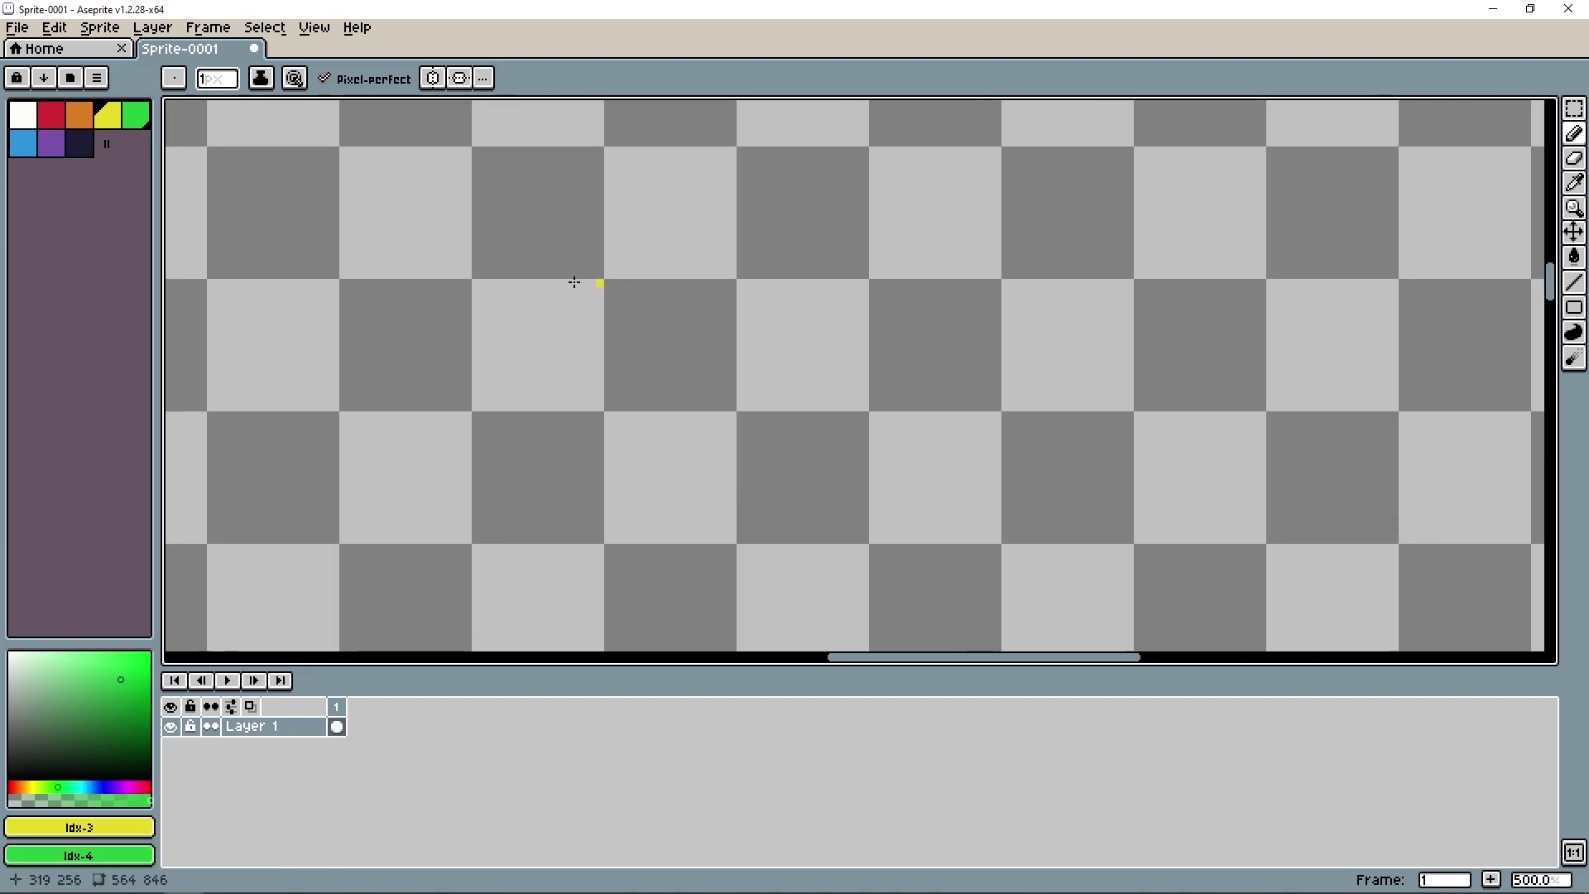
mouse_move(582, 306)
left_mouse_down()
mouse_move(571, 326)
mouse_move(530, 327)
mouse_move(549, 351)
mouse_move(511, 307)
left_mouse_up()
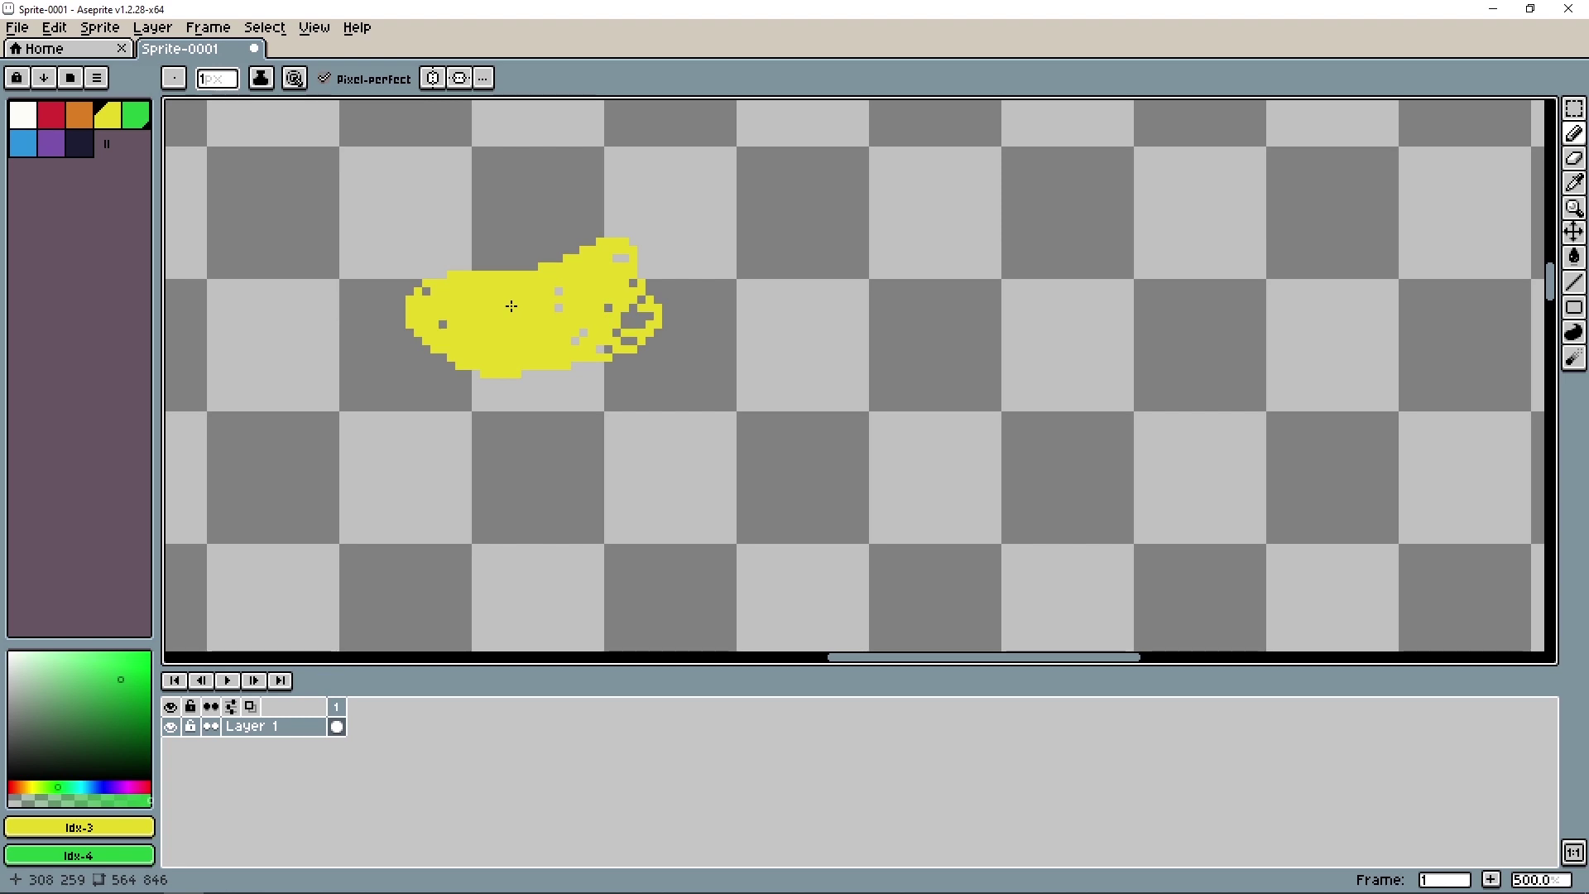
- Paint green dabs across the yellow blob and alternating green and yellow strokes beside it
key("x")
left_click(142, 850)
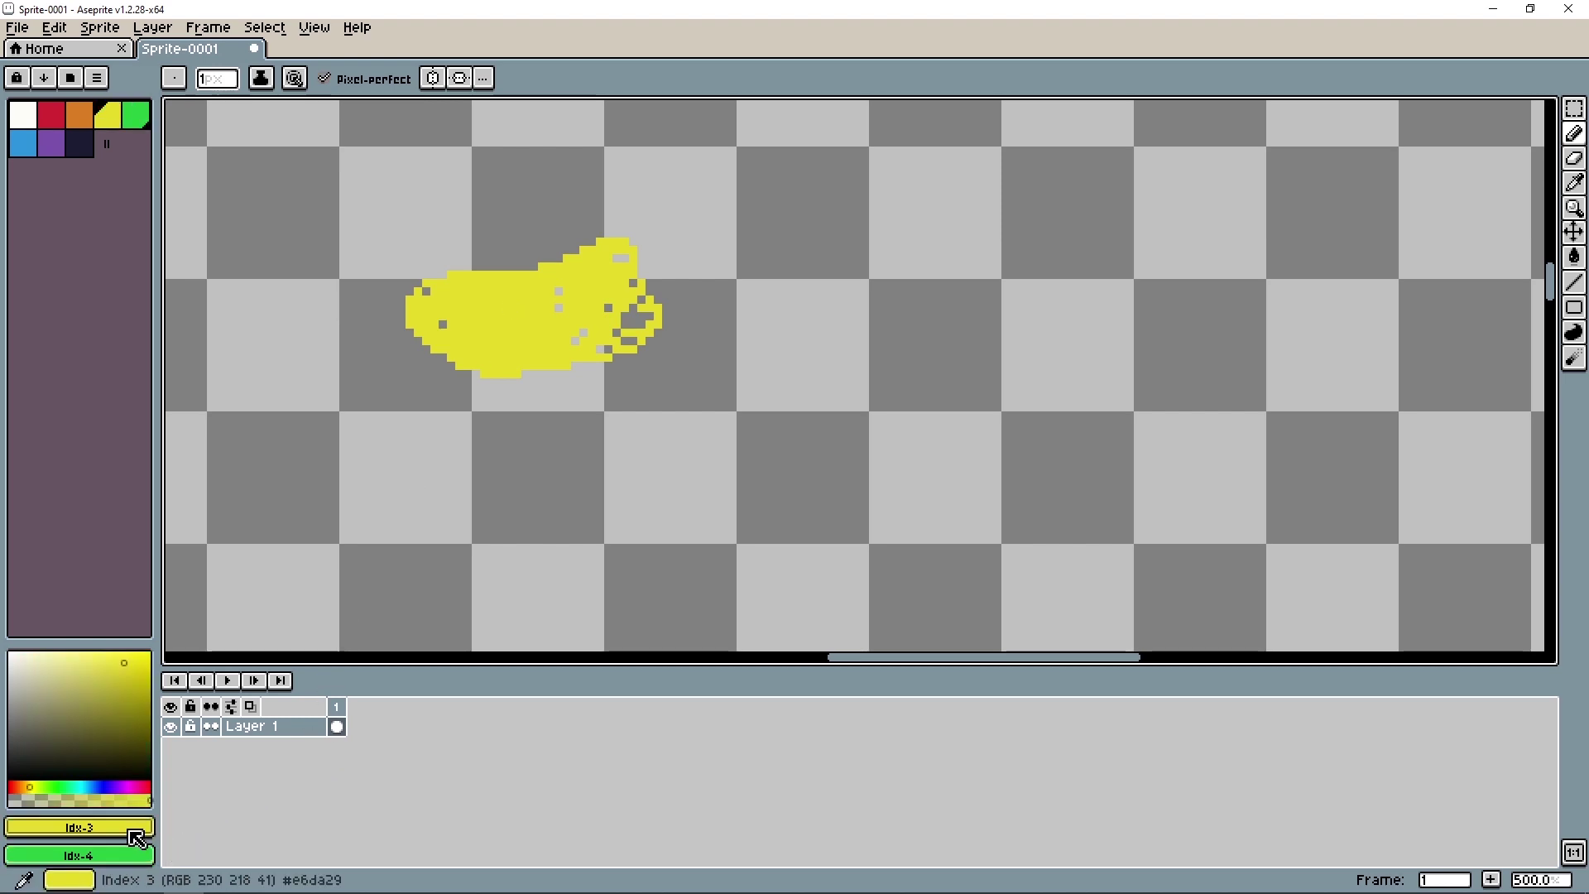
left_click_drag(501, 314, 611, 337)
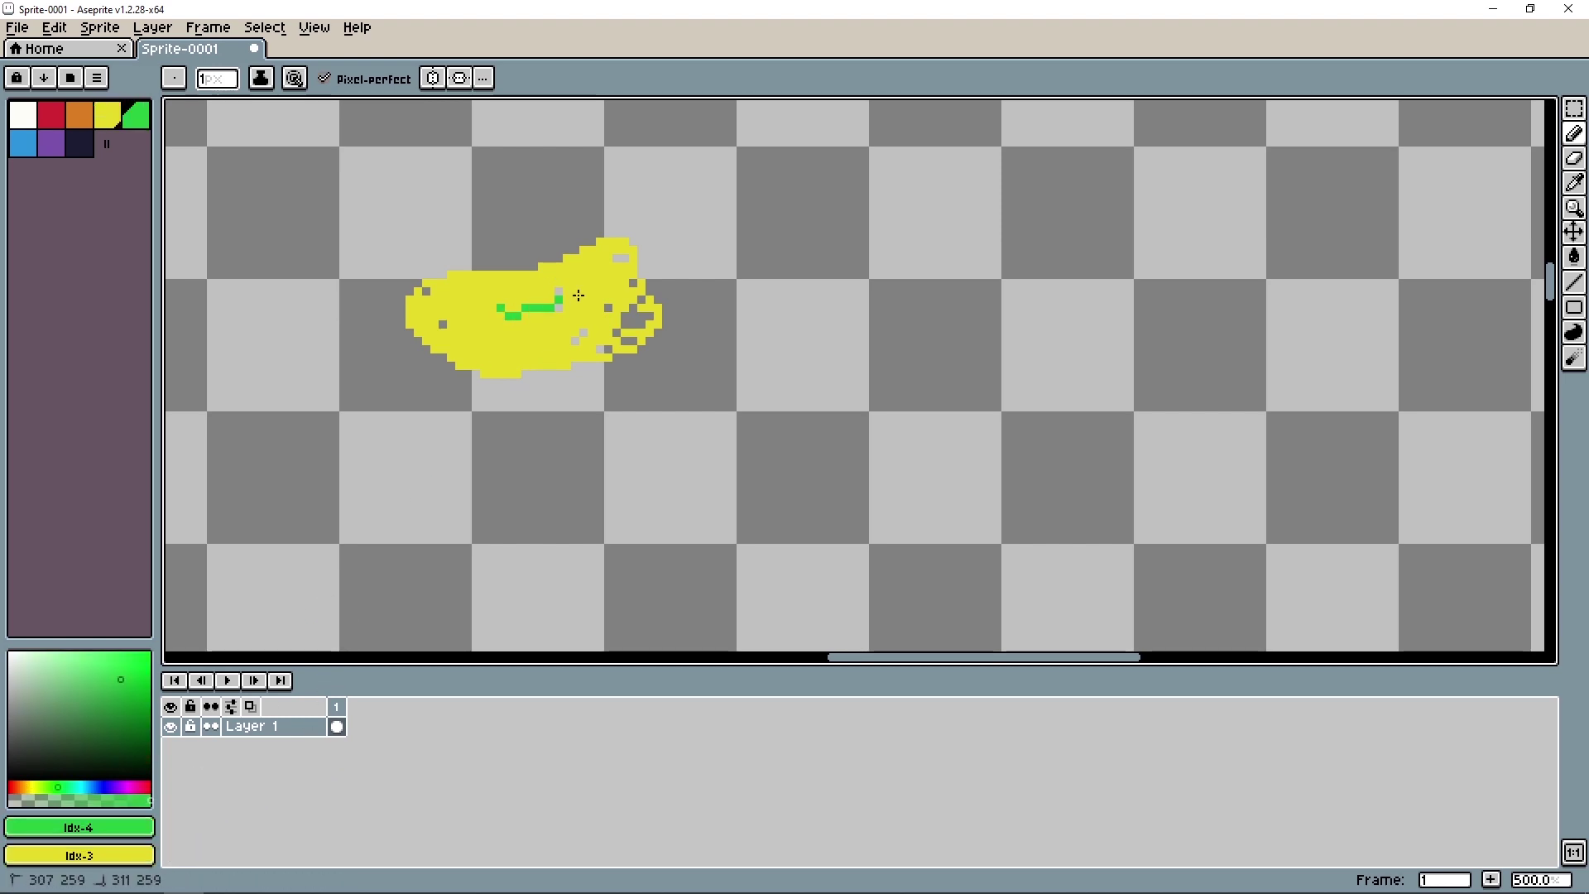
key("x")
left_click_drag(778, 300, 886, 300)
left_click_drag(720, 315, 993, 302)
left_click_drag(712, 364, 1051, 375)
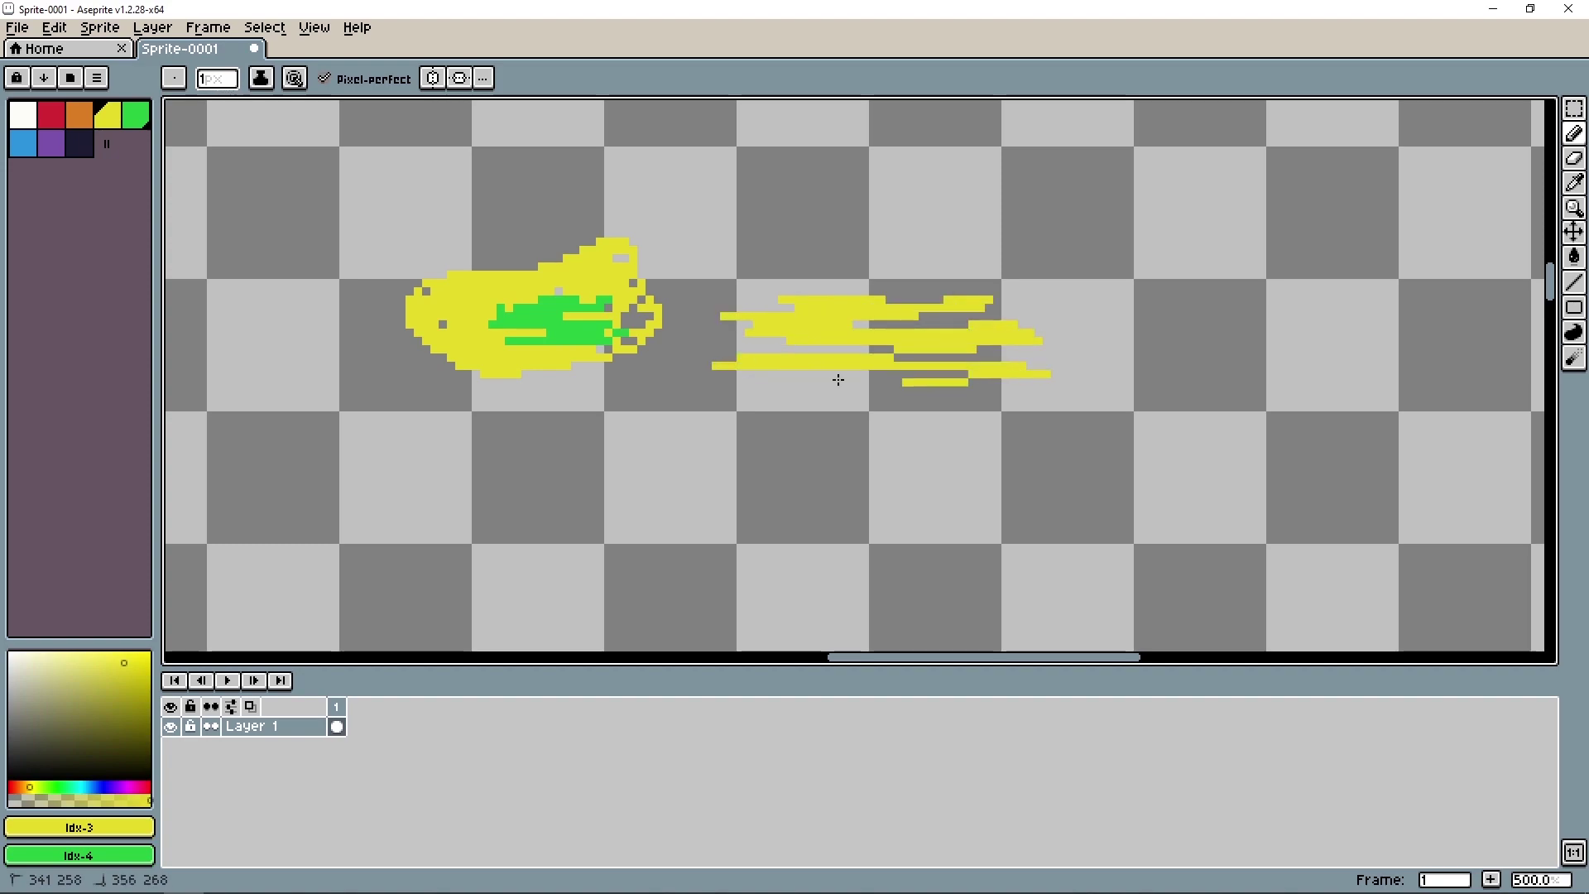
key("x")
mouse_move(762, 323)
left_mouse_down()
mouse_move(978, 335)
mouse_move(870, 381)
left_mouse_up()
scroll(865, 407, "down", 4)
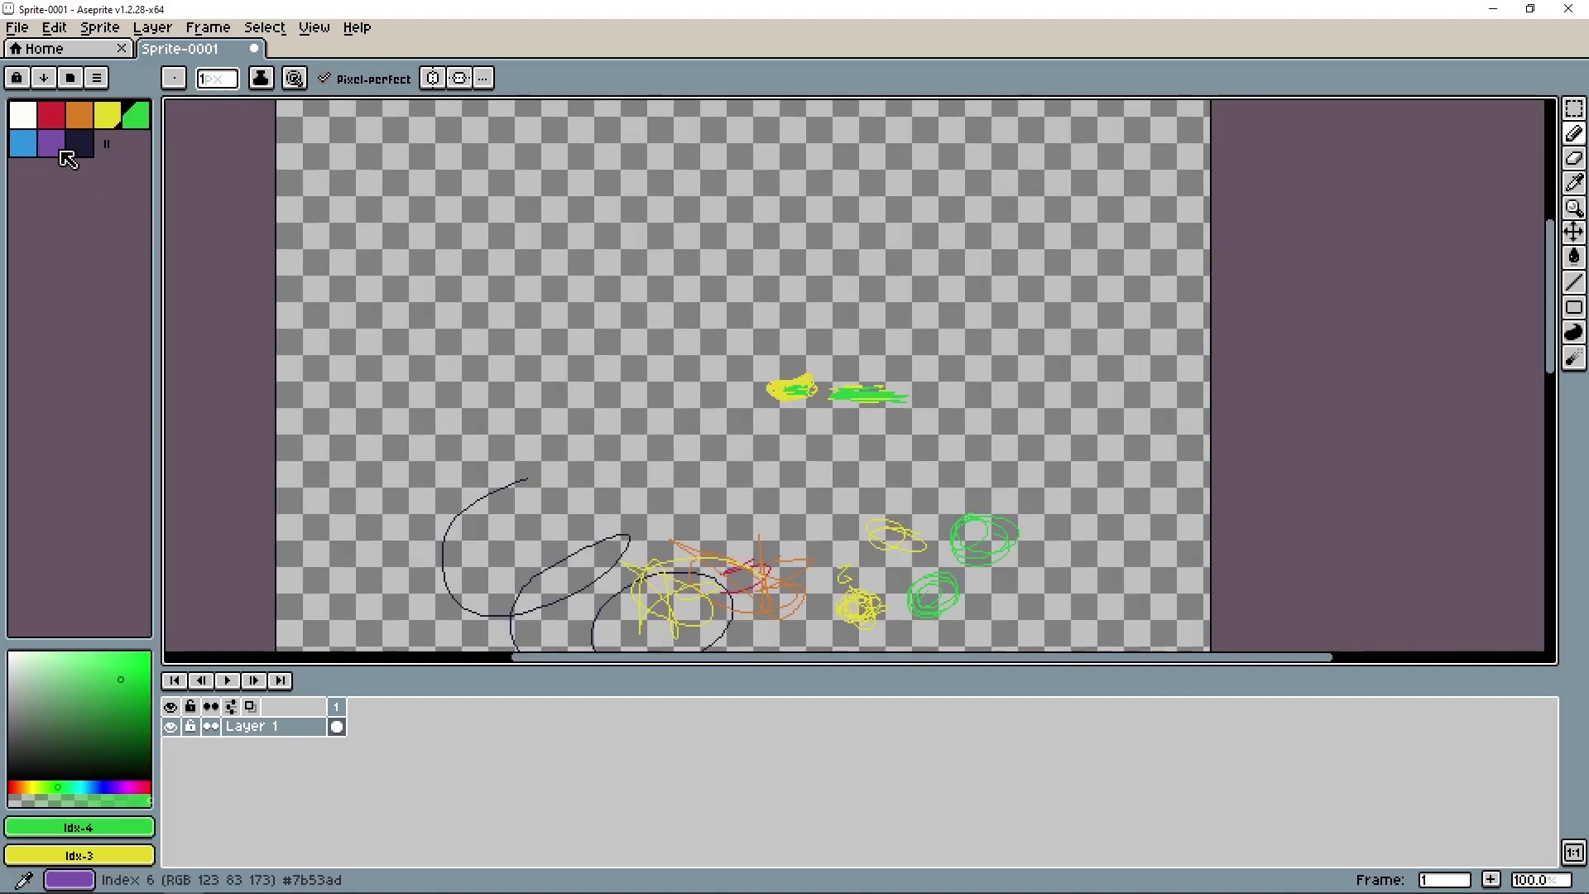
- With navy and white colours, draw a navy loop, a white stroke and a navy line
left_click(79, 144)
right_click(11, 111)
scroll(663, 319, "up", 4)
mouse_move(464, 358)
left_mouse_down()
mouse_move(684, 320)
mouse_move(461, 426)
left_mouse_up()
mouse_move(1040, 415)
left_mouse_down()
mouse_move(568, 433)
mouse_move(546, 377)
mouse_move(935, 479)
left_mouse_up()
key("x")
left_click_drag(795, 458, 952, 418)
key("x")
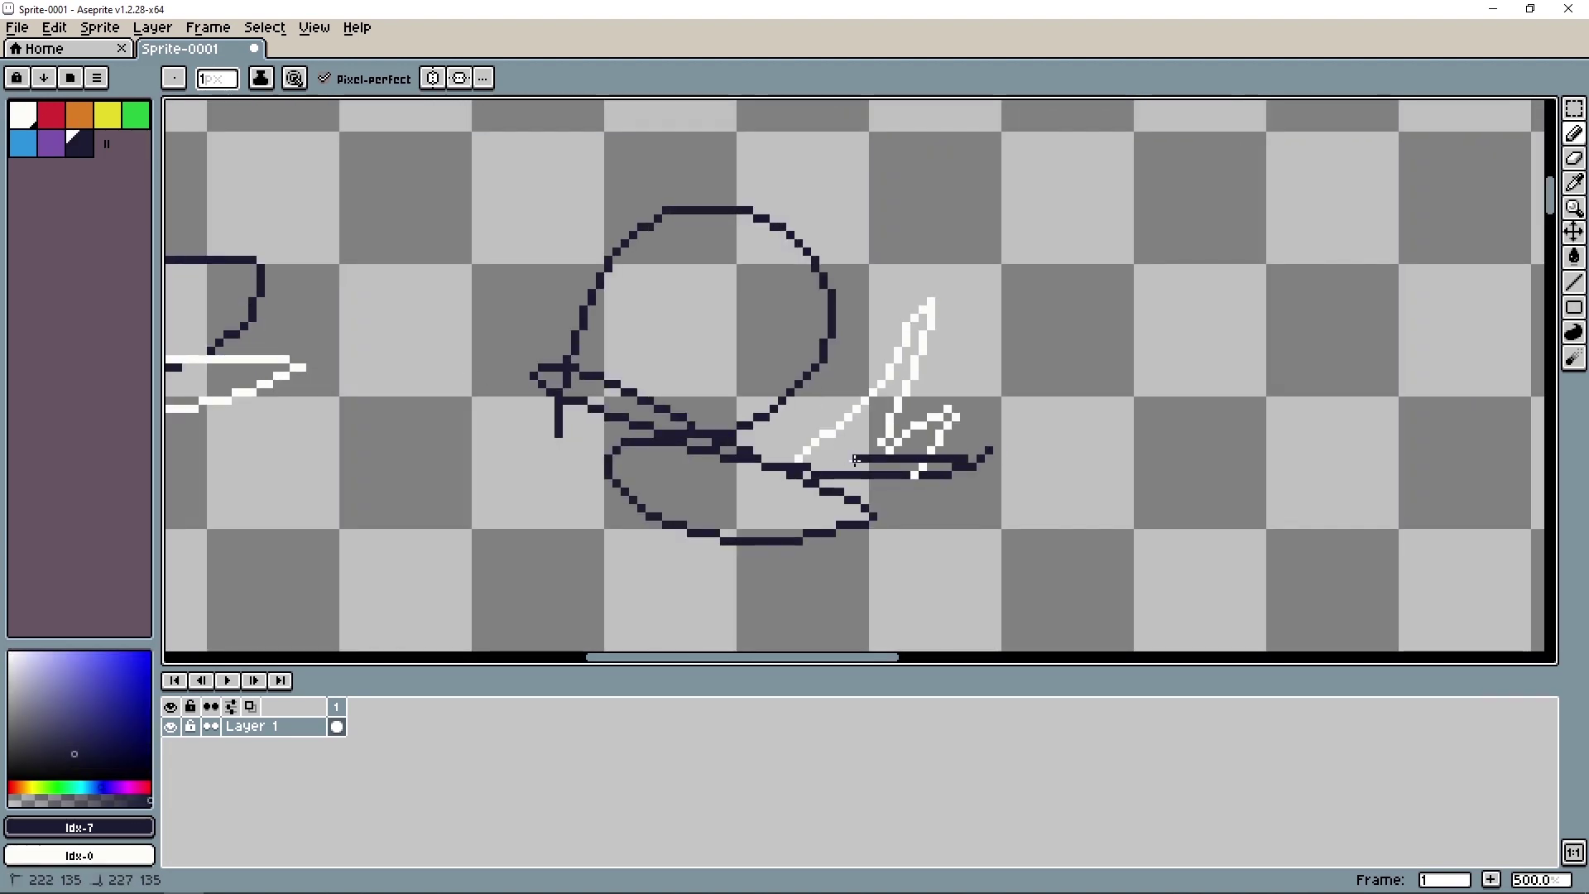
left_click_drag(1016, 482, 944, 546)
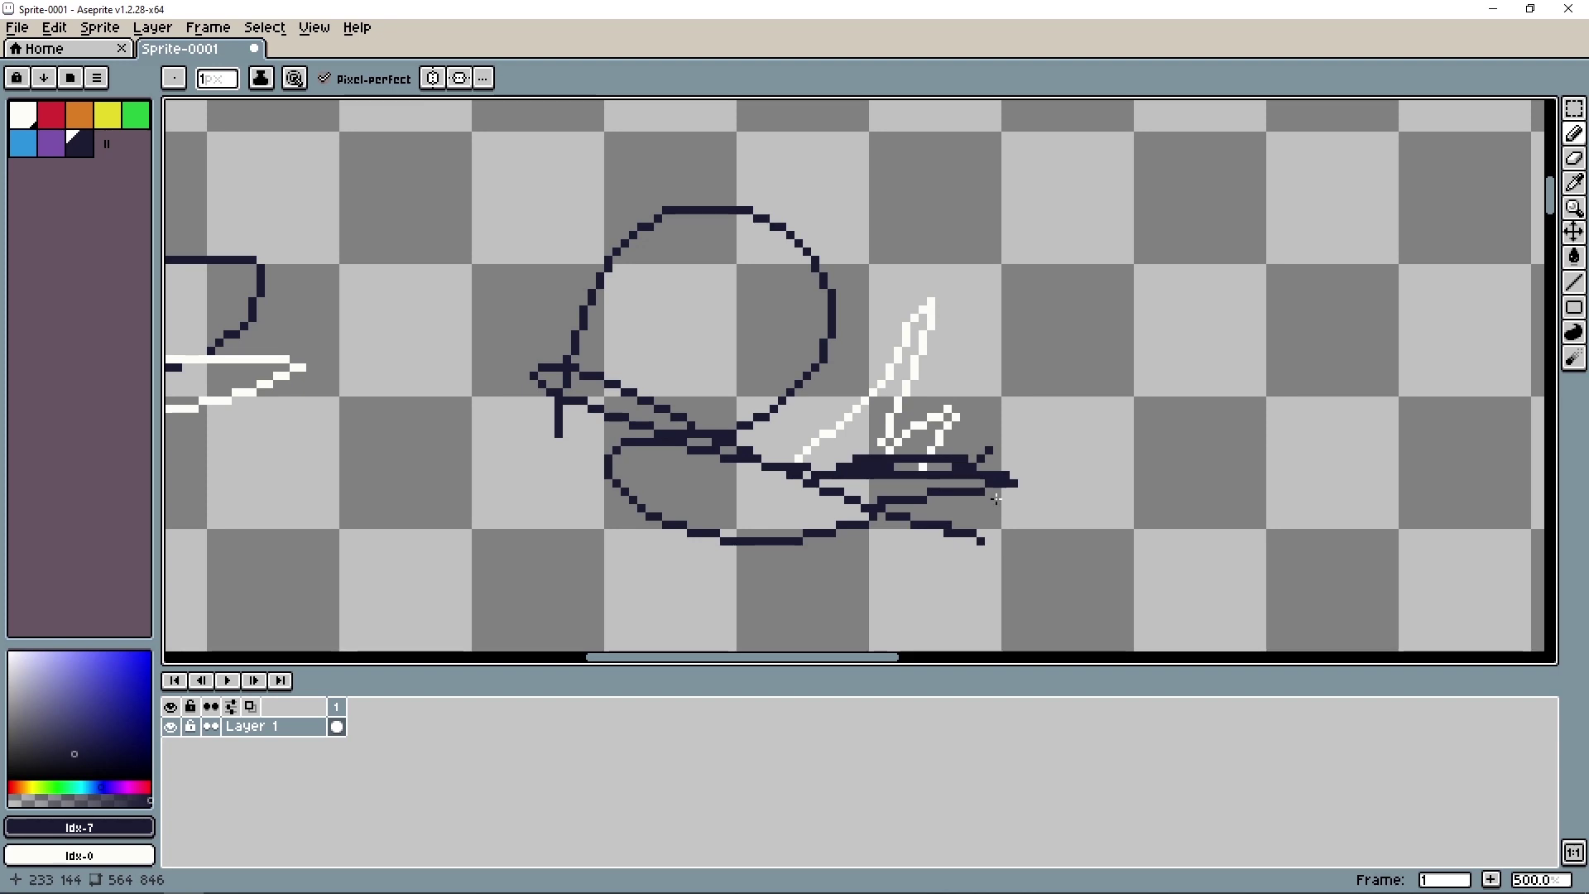
- Open reconstruccion.ase from recent files, undo a test stroke on the sketch, and switch to it
left_click(68, 55)
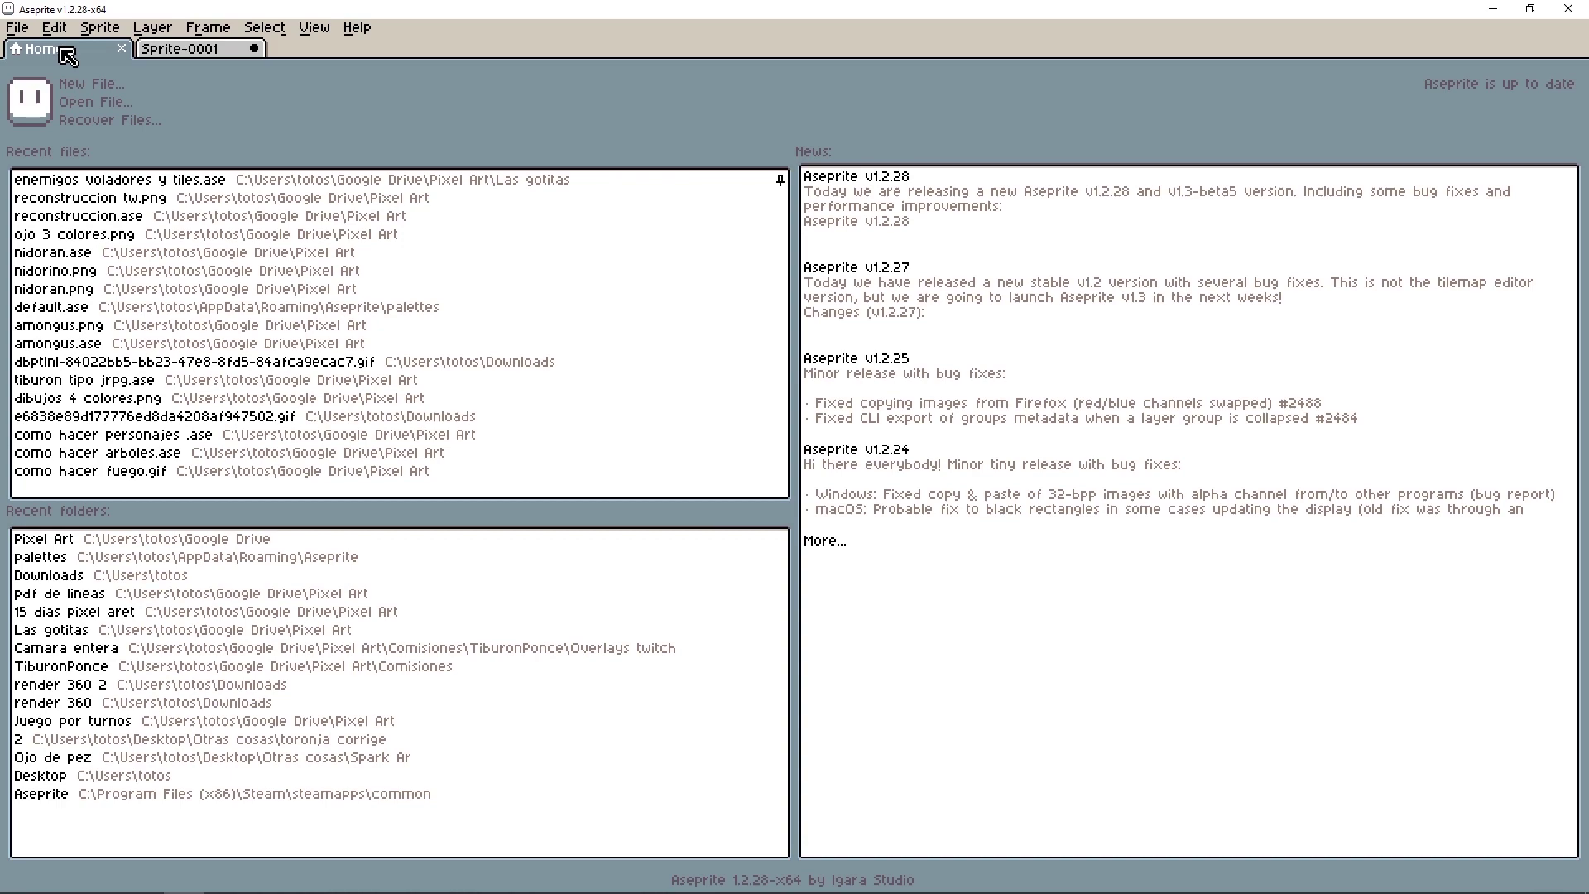
left_click(161, 225)
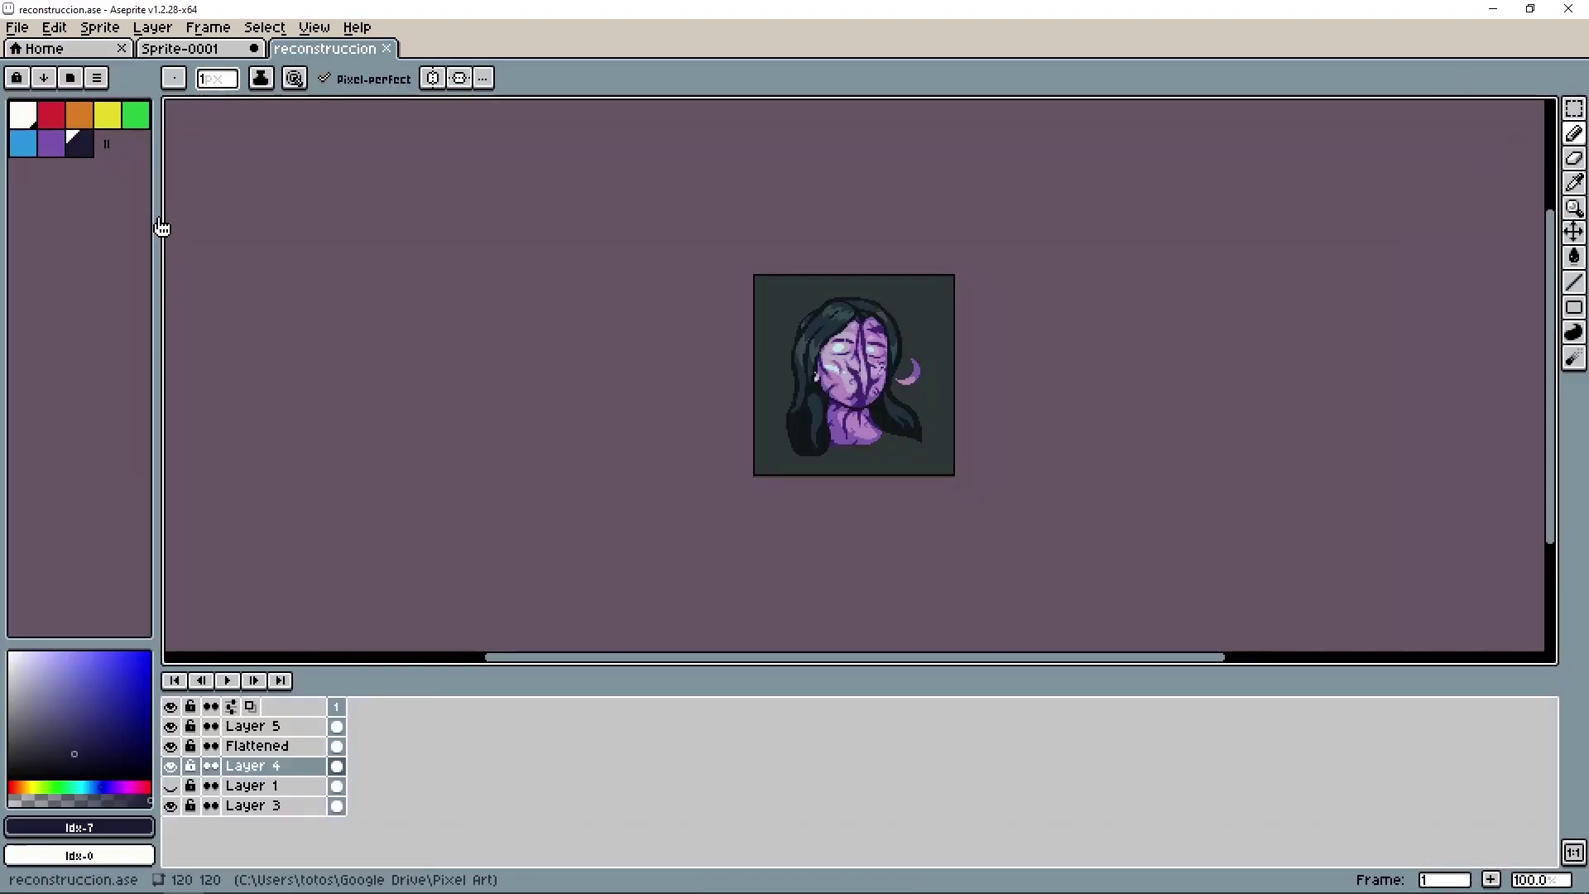
left_click(186, 51)
scroll(792, 250, "down", 5)
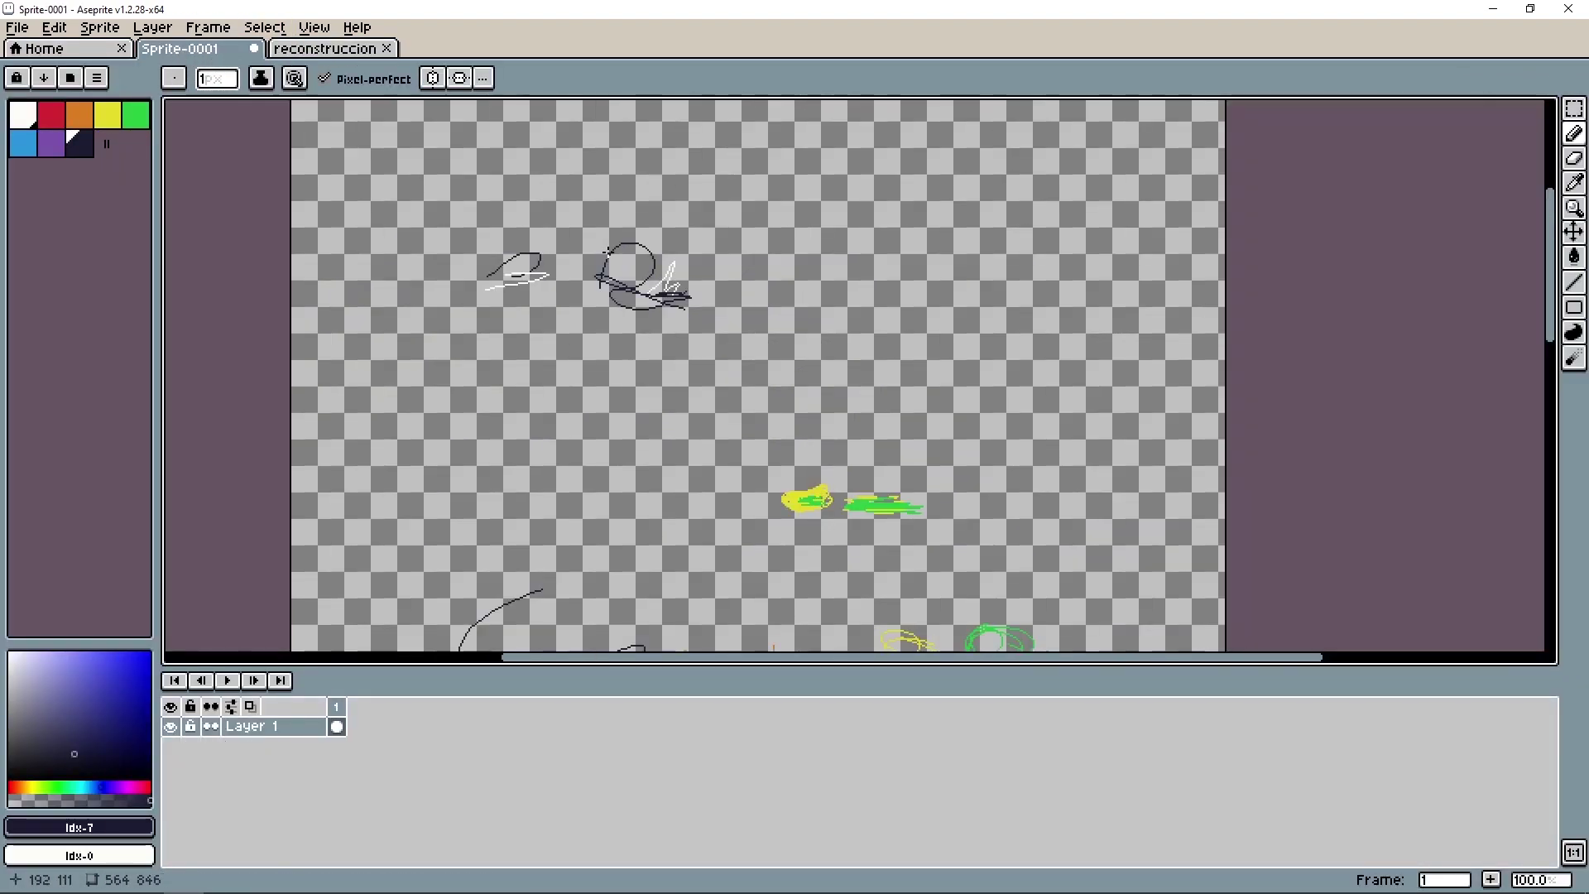
scroll(792, 250, "up", 2)
left_click_drag(1378, 161, 1366, 198)
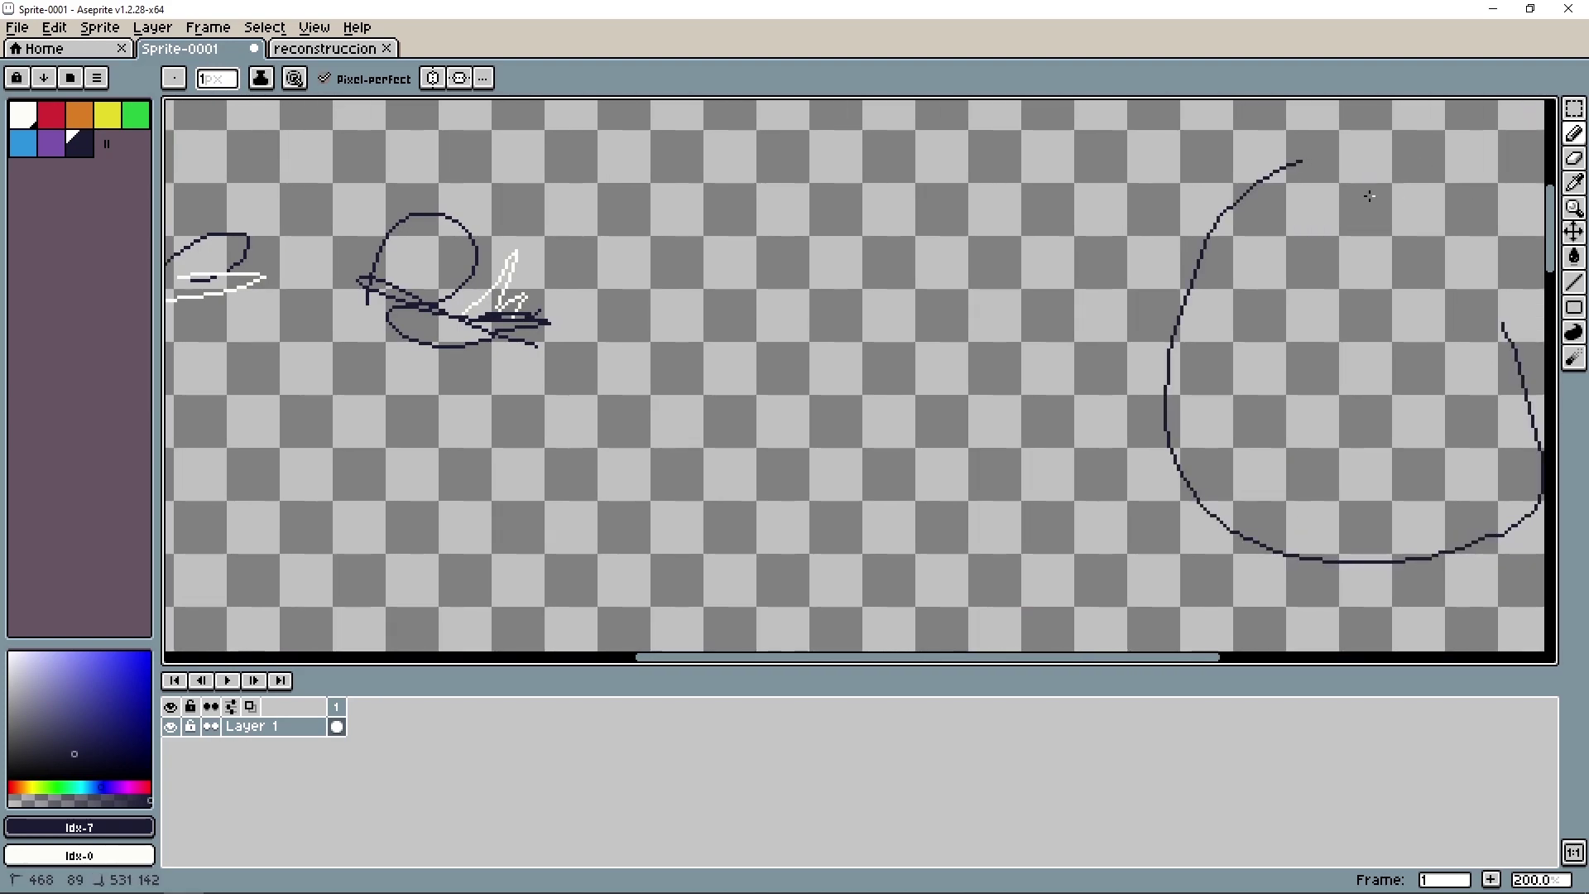
key("ctrl+z")
key("ctrl+Tab")
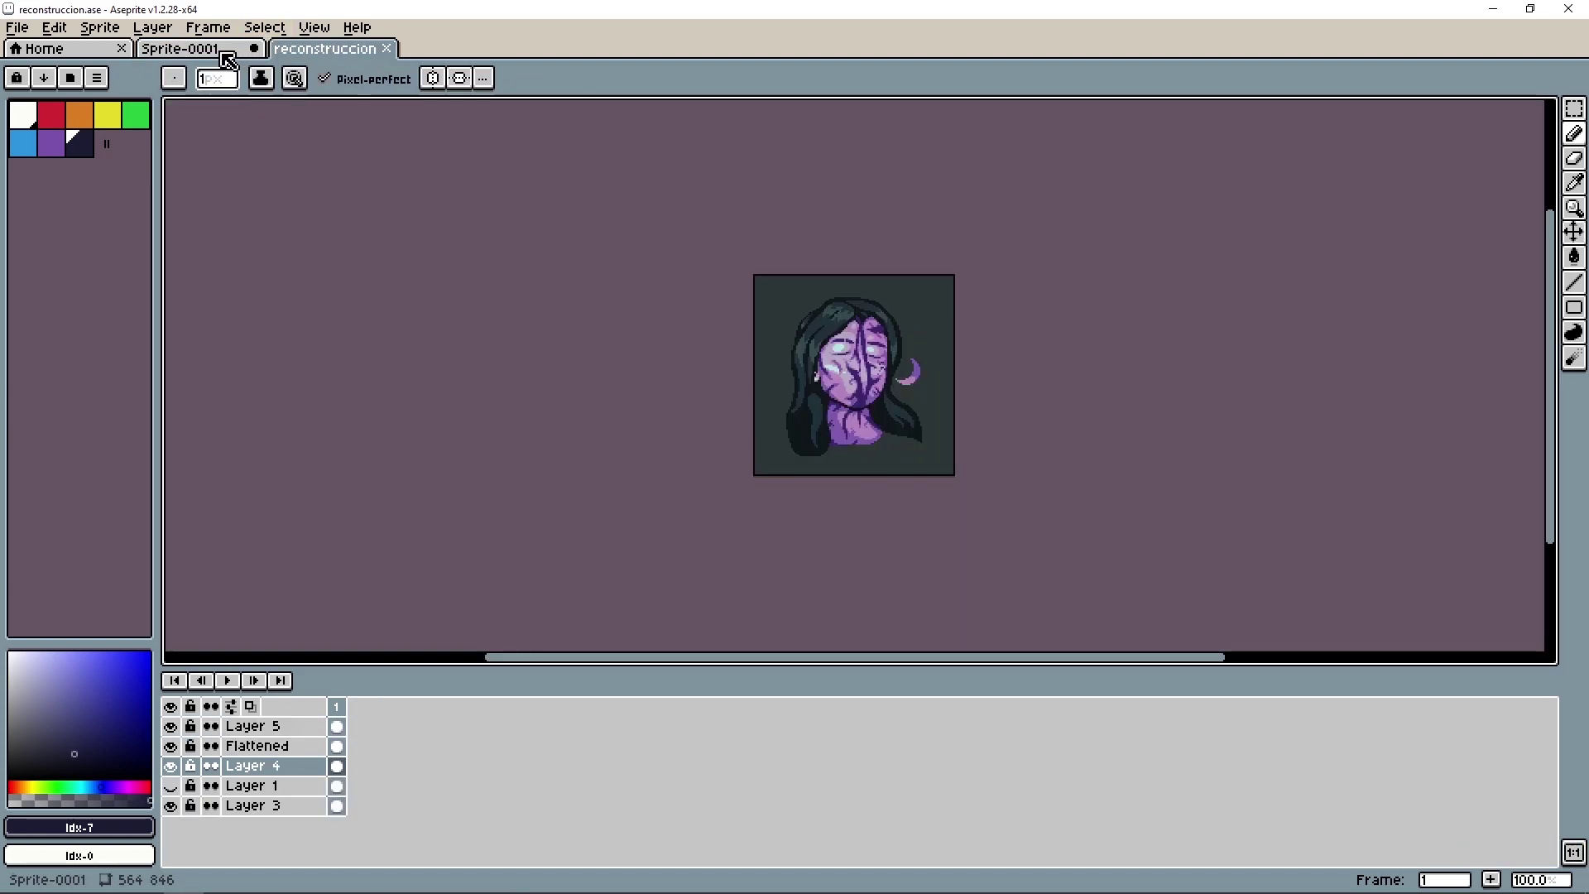
- Dock the reconstruccion sprite beside the sketch in a split view
left_click_drag(302, 57, 1546, 324)
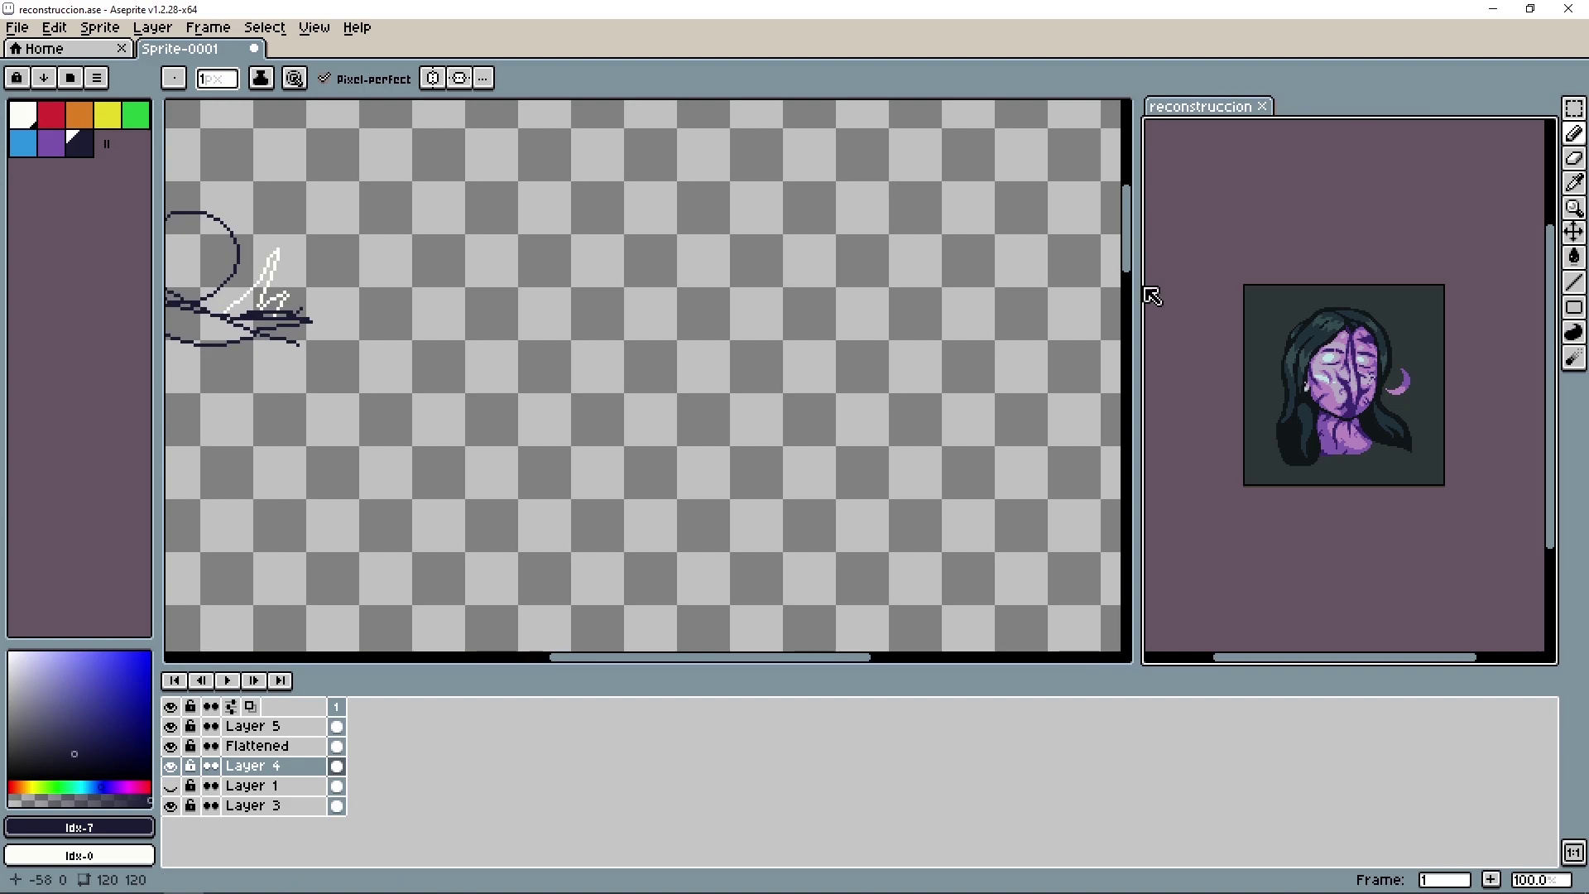
left_click_drag(1146, 295, 1035, 295)
left_click(621, 265)
- Scribble overlapping dark loops and strokes on the Sprite-0001 sketch
scroll(652, 291, "up", 3)
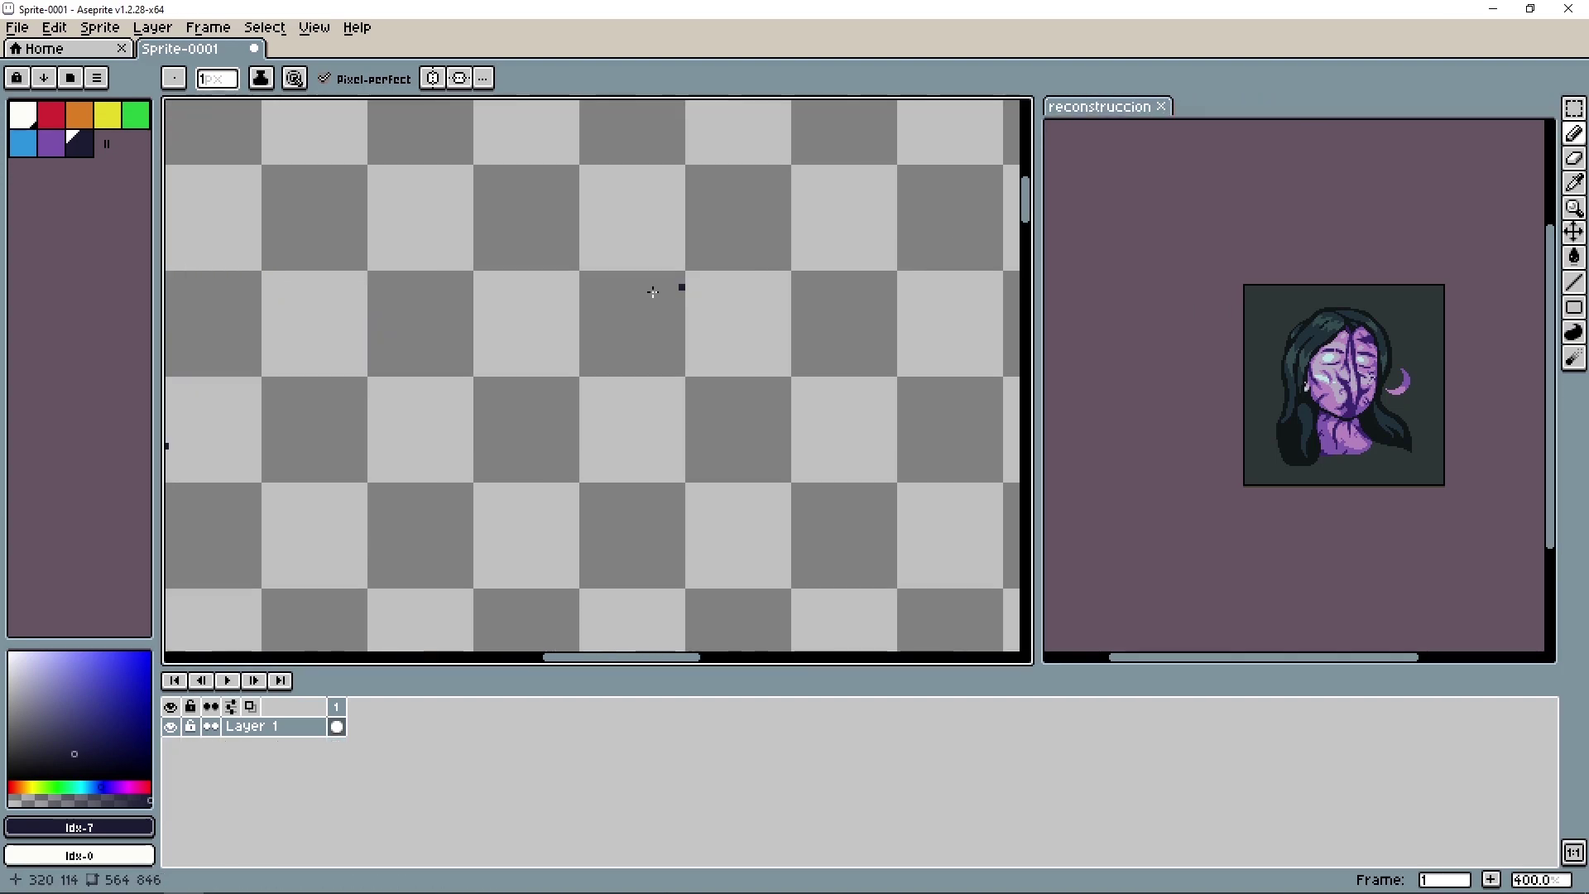
left_click_drag(652, 291, 702, 273)
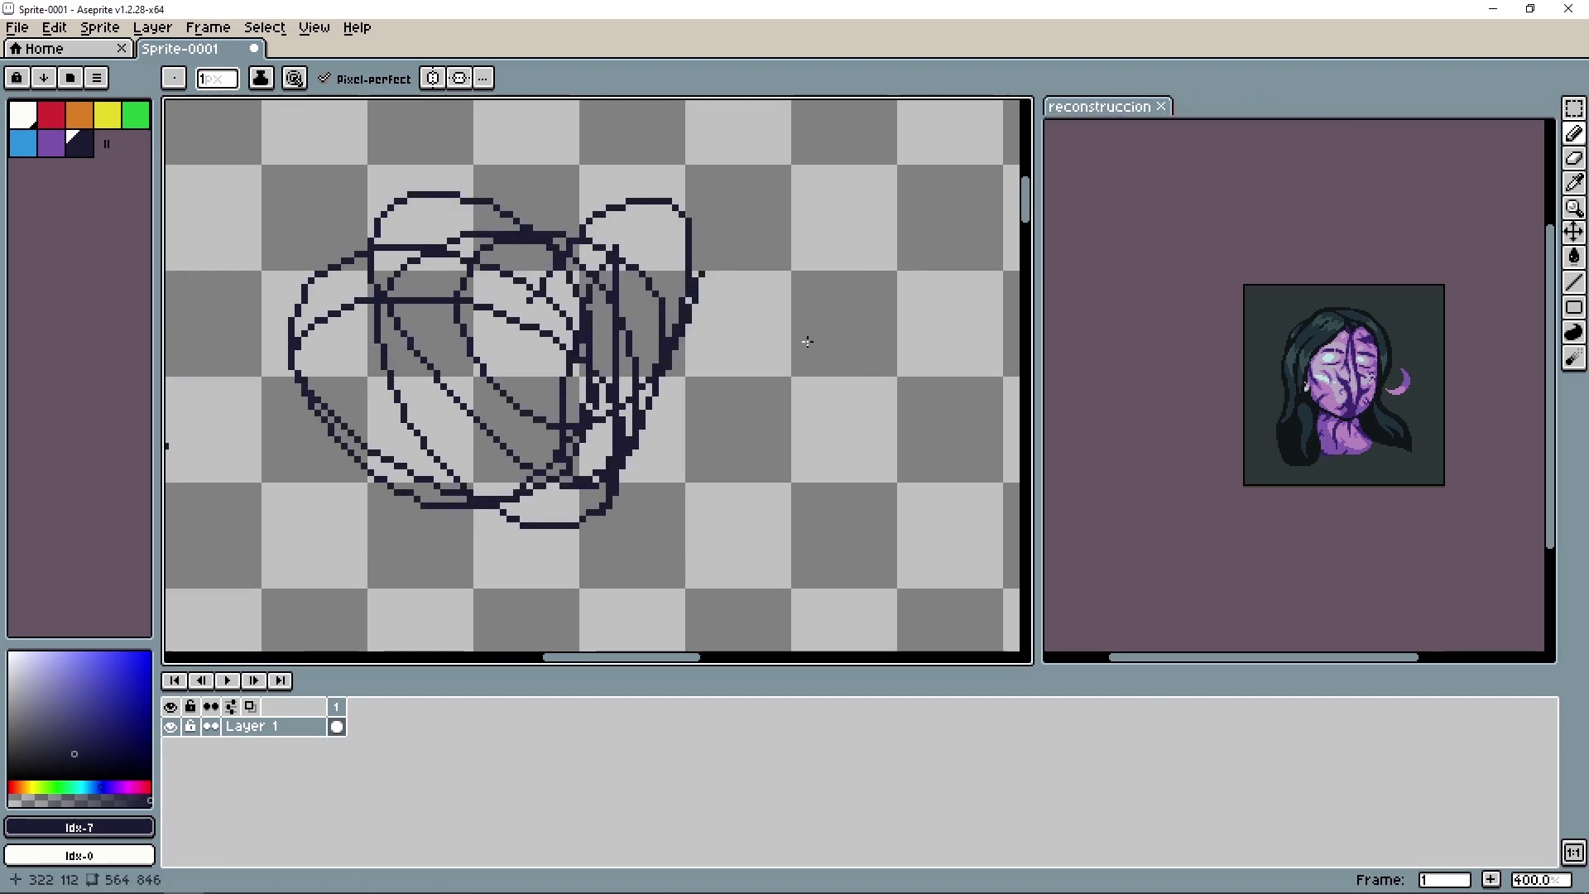
scroll(1343, 385, "up", 2)
mouse_move(816, 186)
left_mouse_down()
mouse_move(807, 356)
mouse_move(769, 477)
mouse_move(291, 337)
left_mouse_up()
left_click_drag(433, 312, 568, 525)
scroll(652, 294, "down", 3)
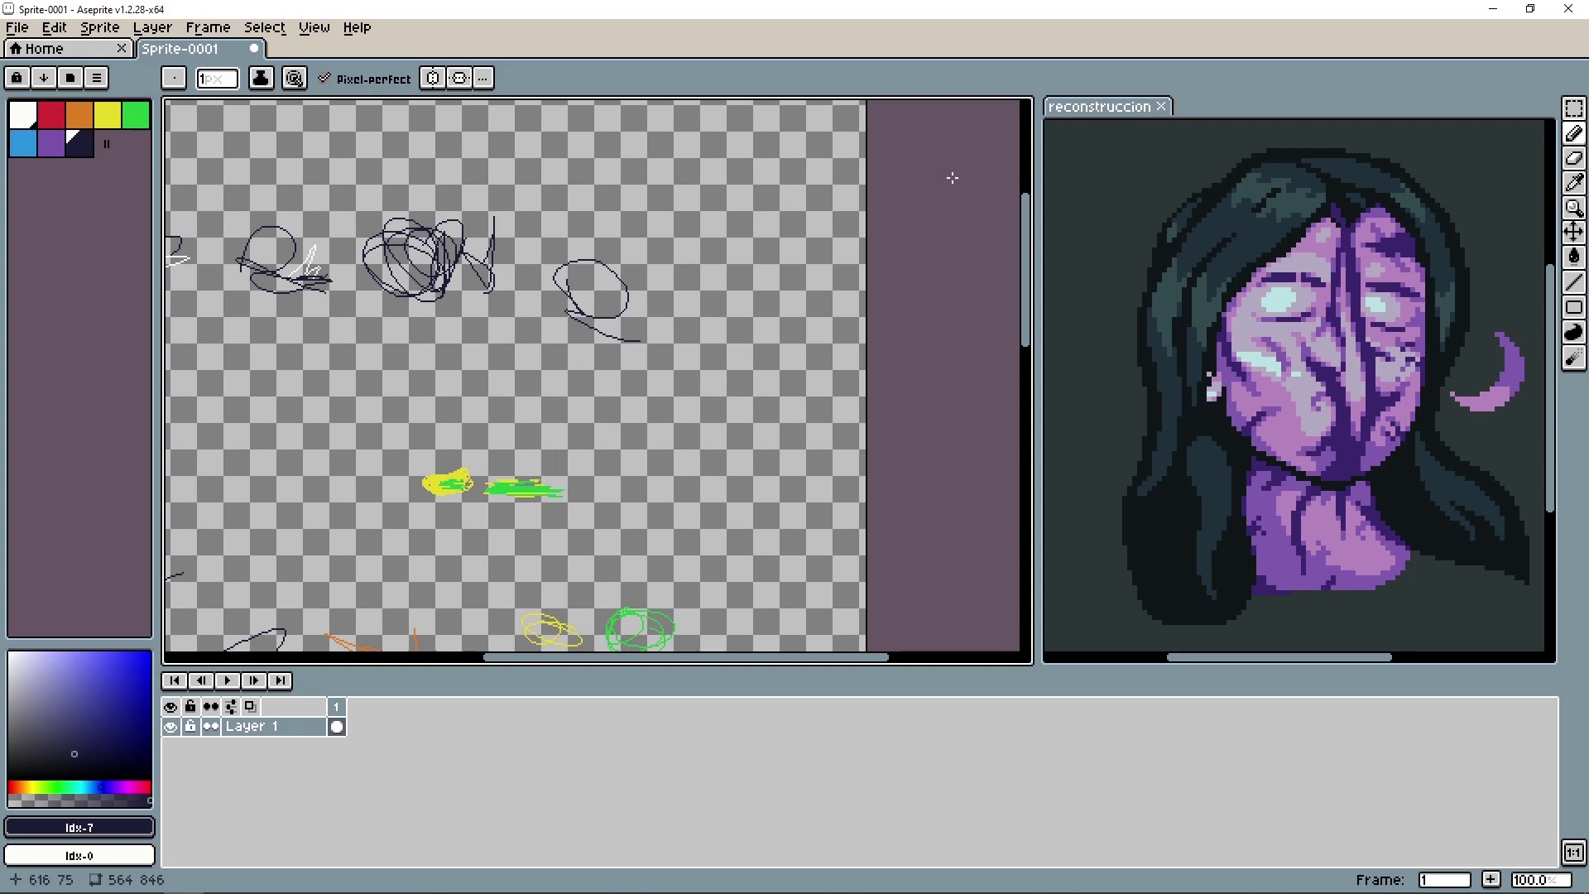
- Widen the portrait panel and eyedrop the portrait's purple as drawing colour
left_click_drag(1037, 117, 961, 249)
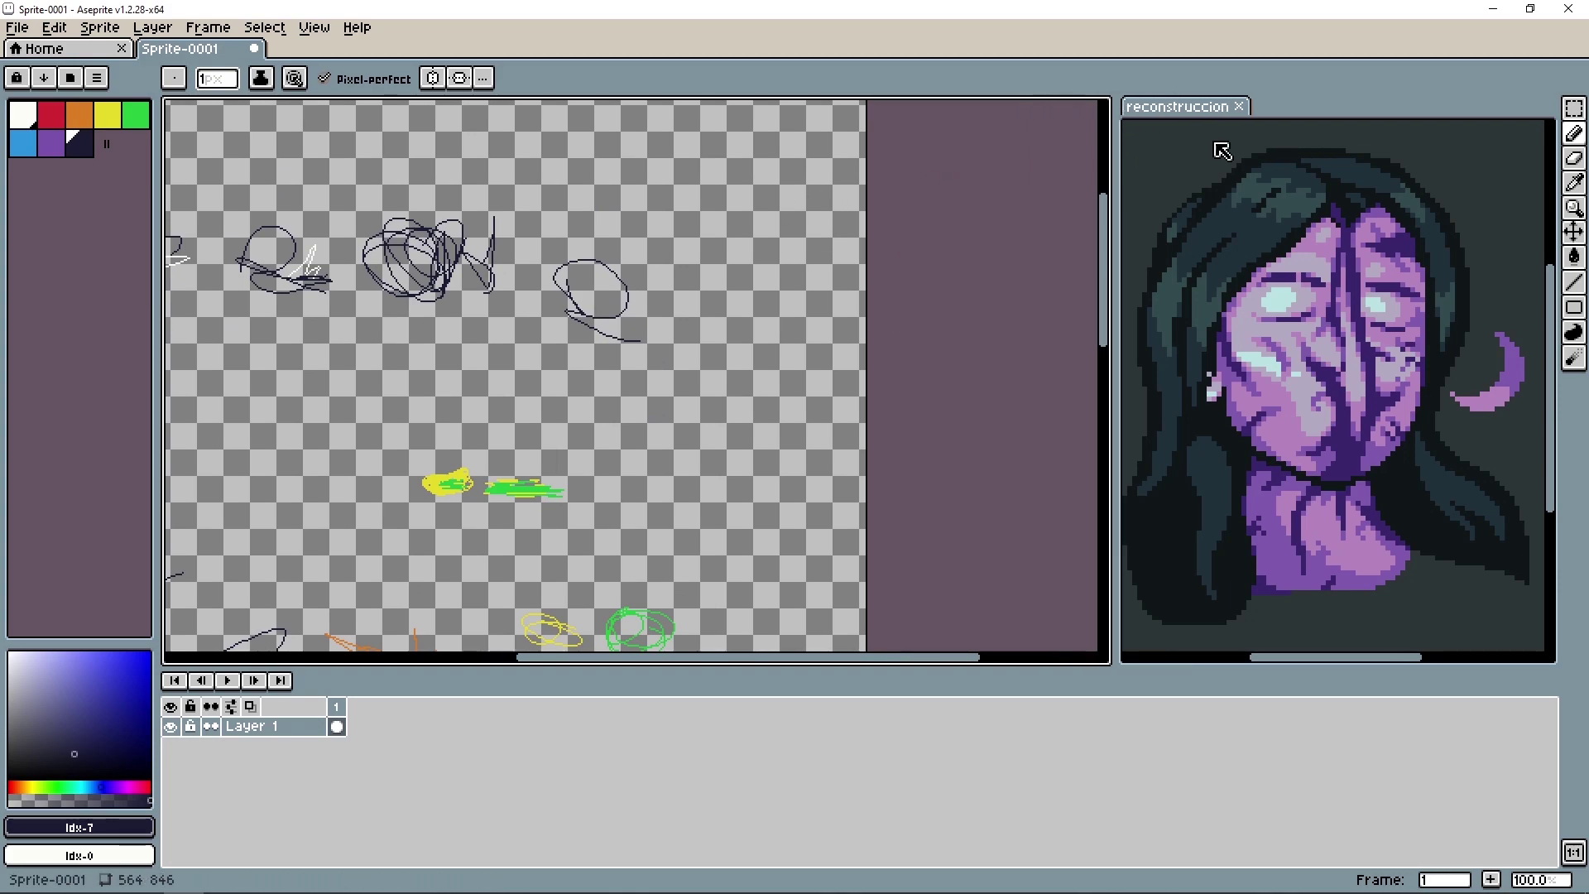
scroll(1286, 250, "down", 2)
scroll(1148, 311, "up", 3)
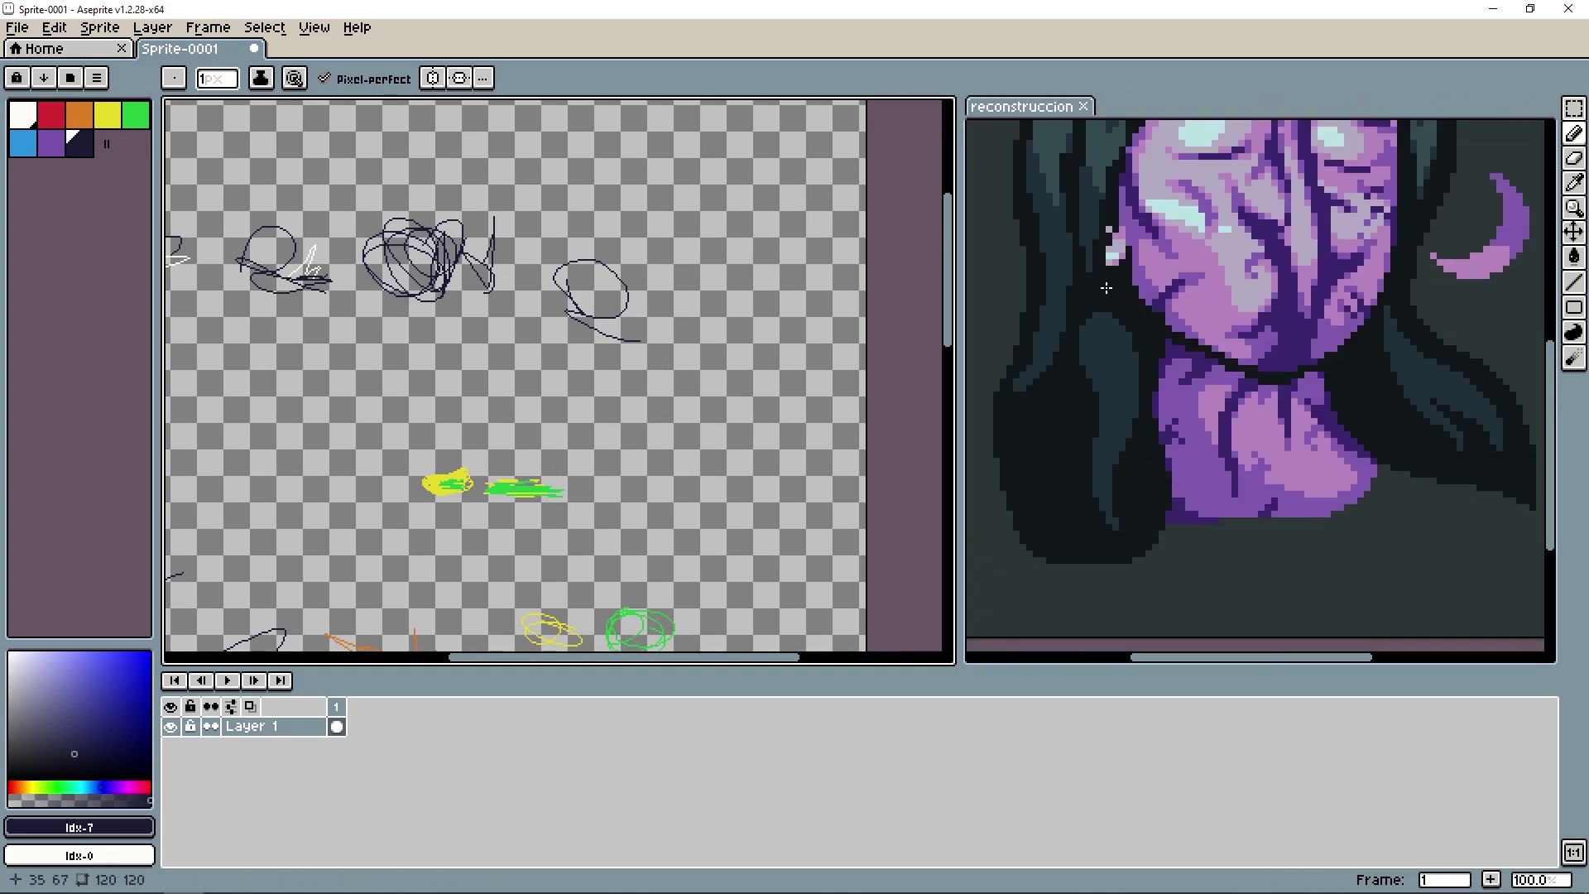
left_click_drag(1339, 300, 1256, 370)
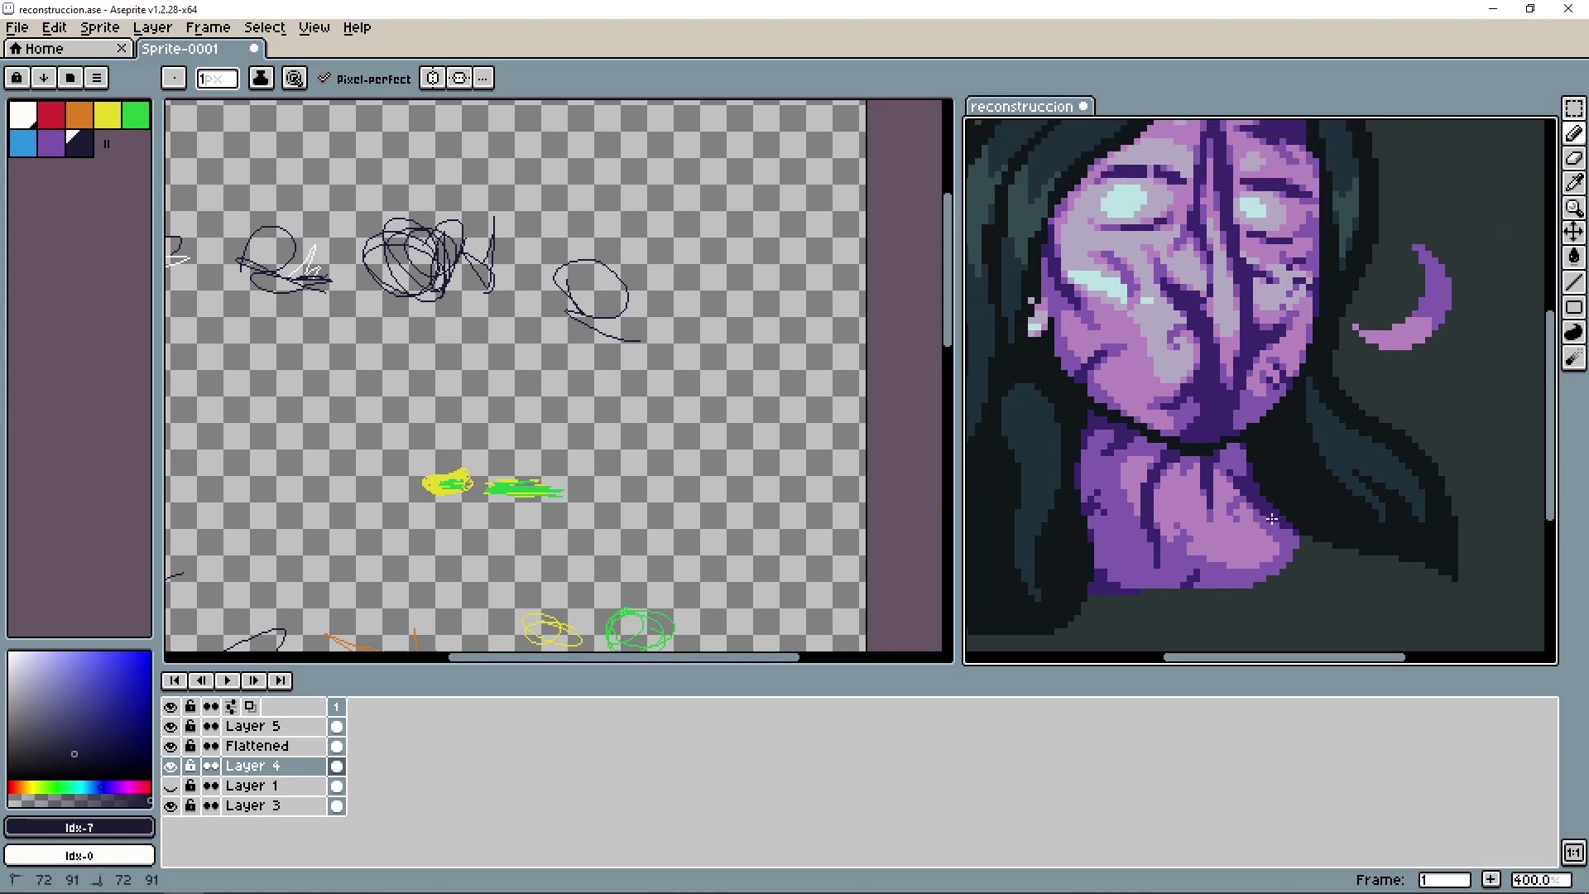
scroll(1273, 519, "up", 2)
left_click(1179, 583, "alt")
scroll(1199, 532, "down", 4)
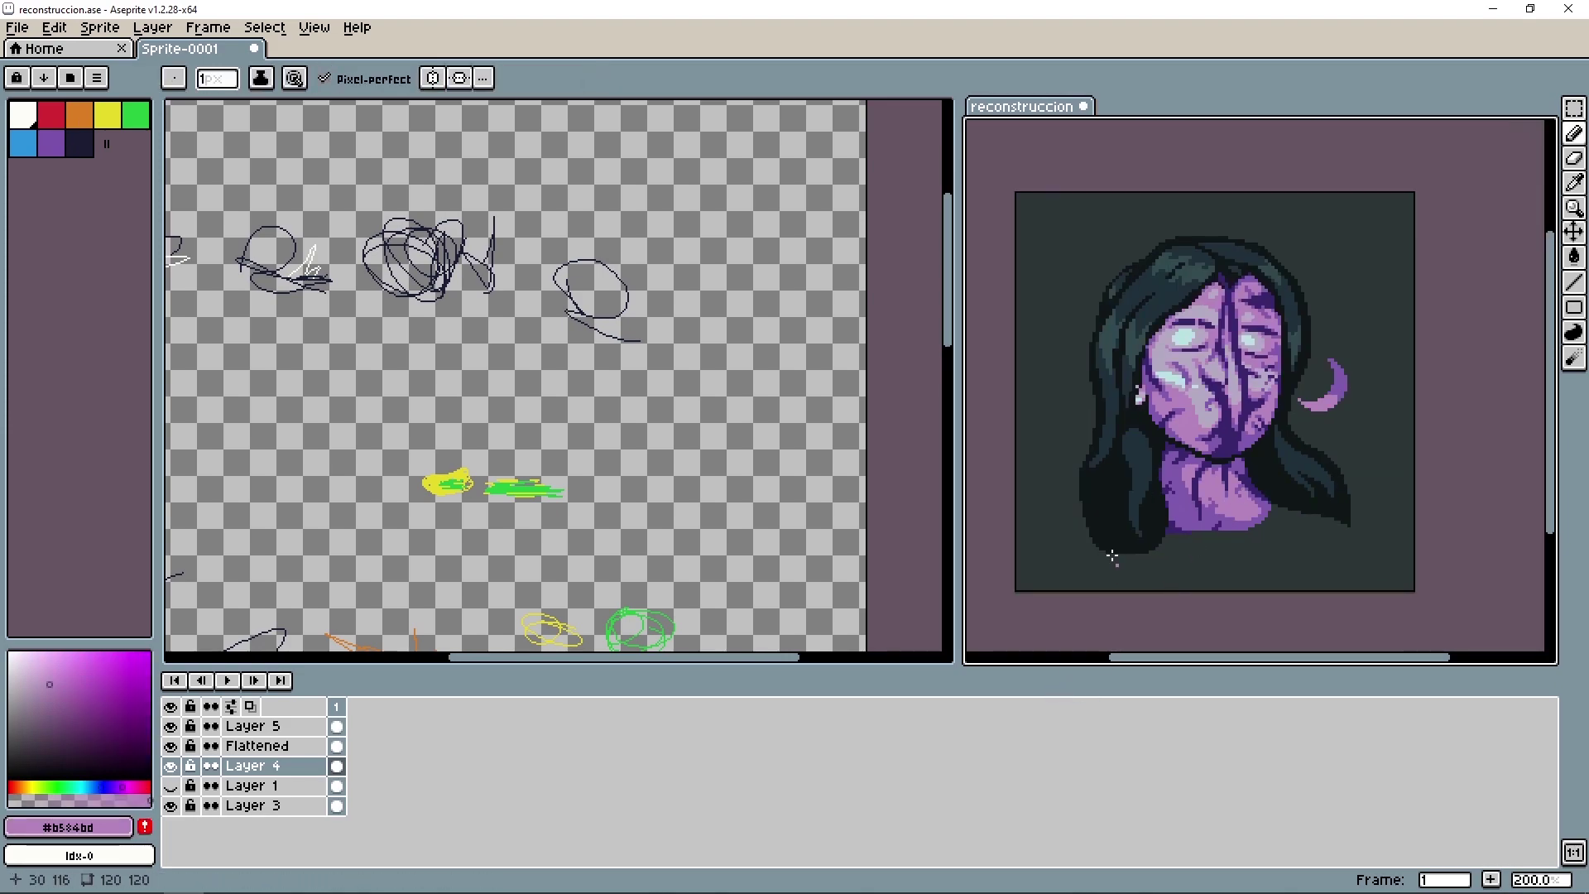
- Test purple strokes on Layer 5 and the sketch, then undo them all
left_click(252, 726)
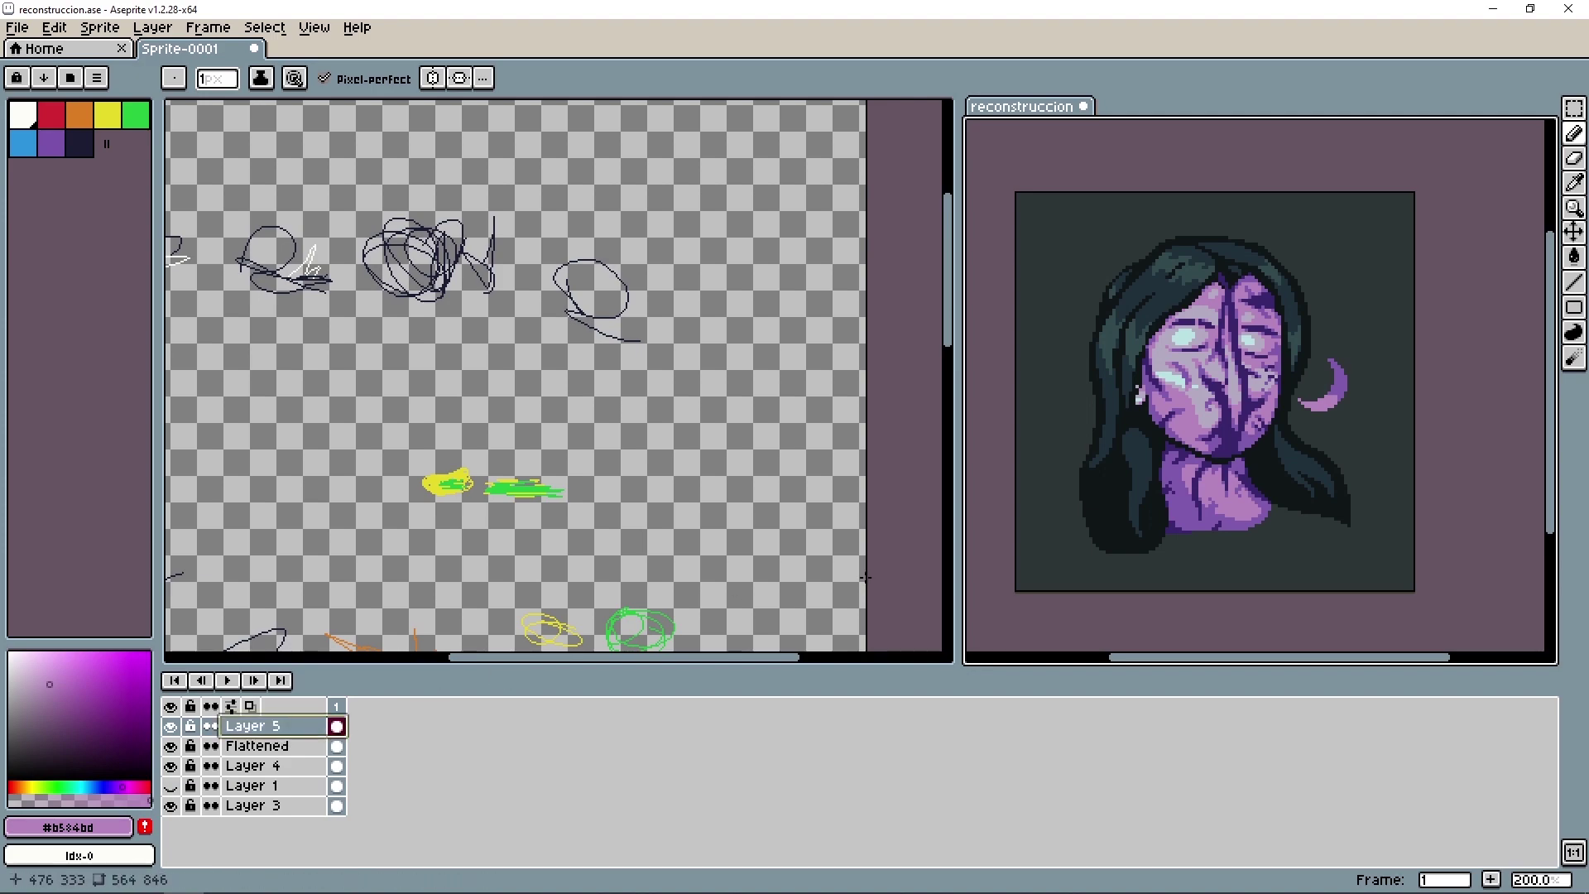
scroll(1018, 567, "up", 3)
mouse_move(1126, 520)
left_mouse_down()
mouse_move(1211, 480)
mouse_move(870, 571)
left_mouse_up()
left_click_drag(1225, 406, 1304, 298)
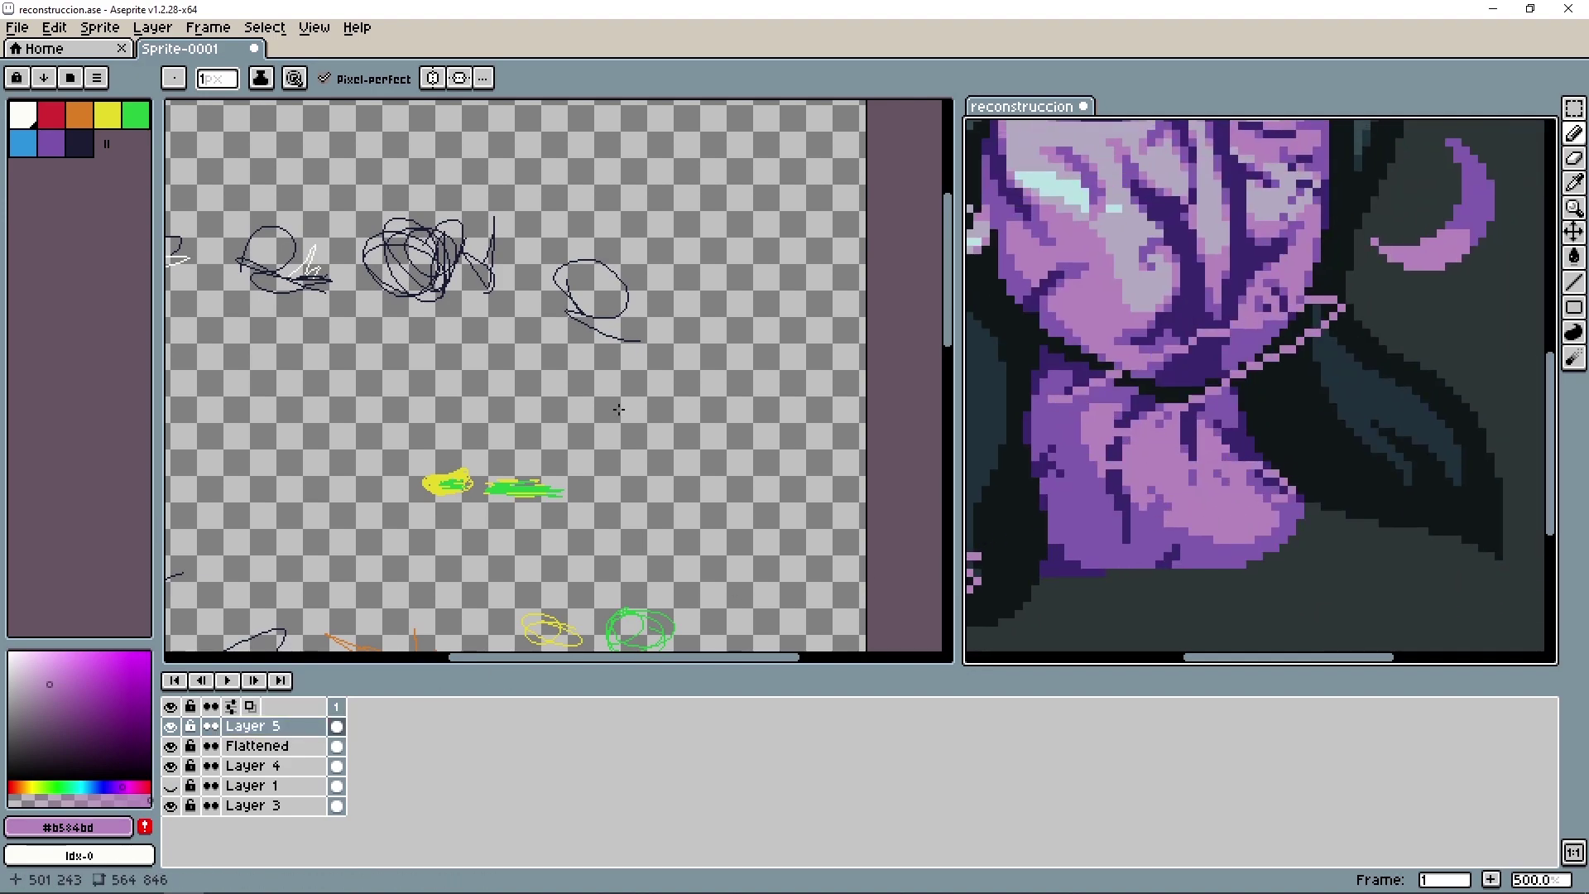
left_click_drag(521, 377, 774, 398)
key("ctrl+z")
key("ctrl+z")
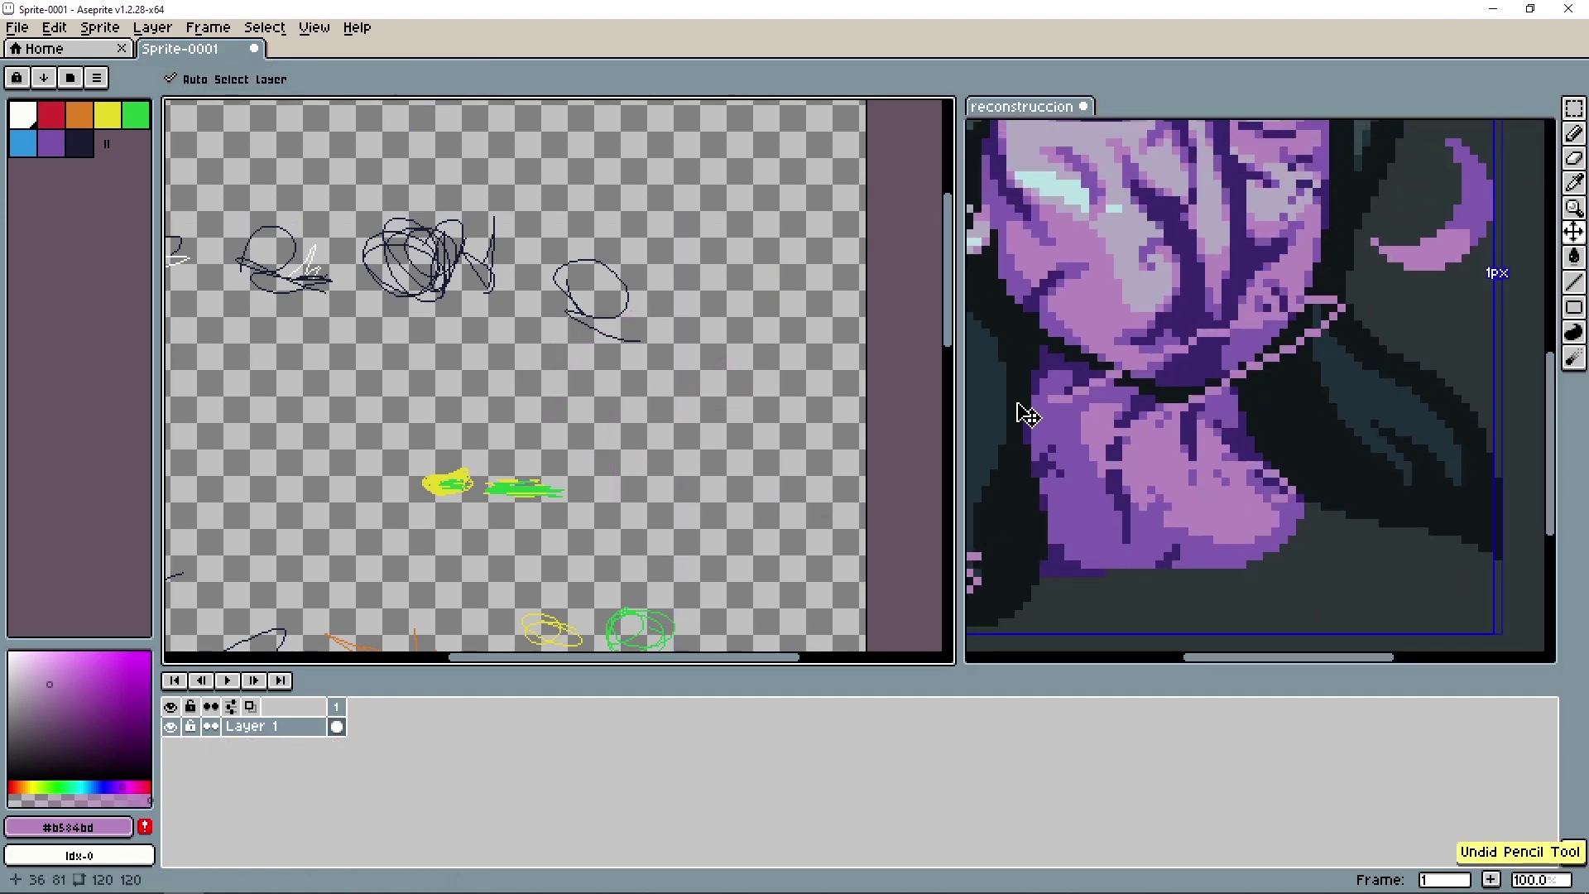
left_click_drag(1022, 411, 1358, 415)
key("ctrl+z")
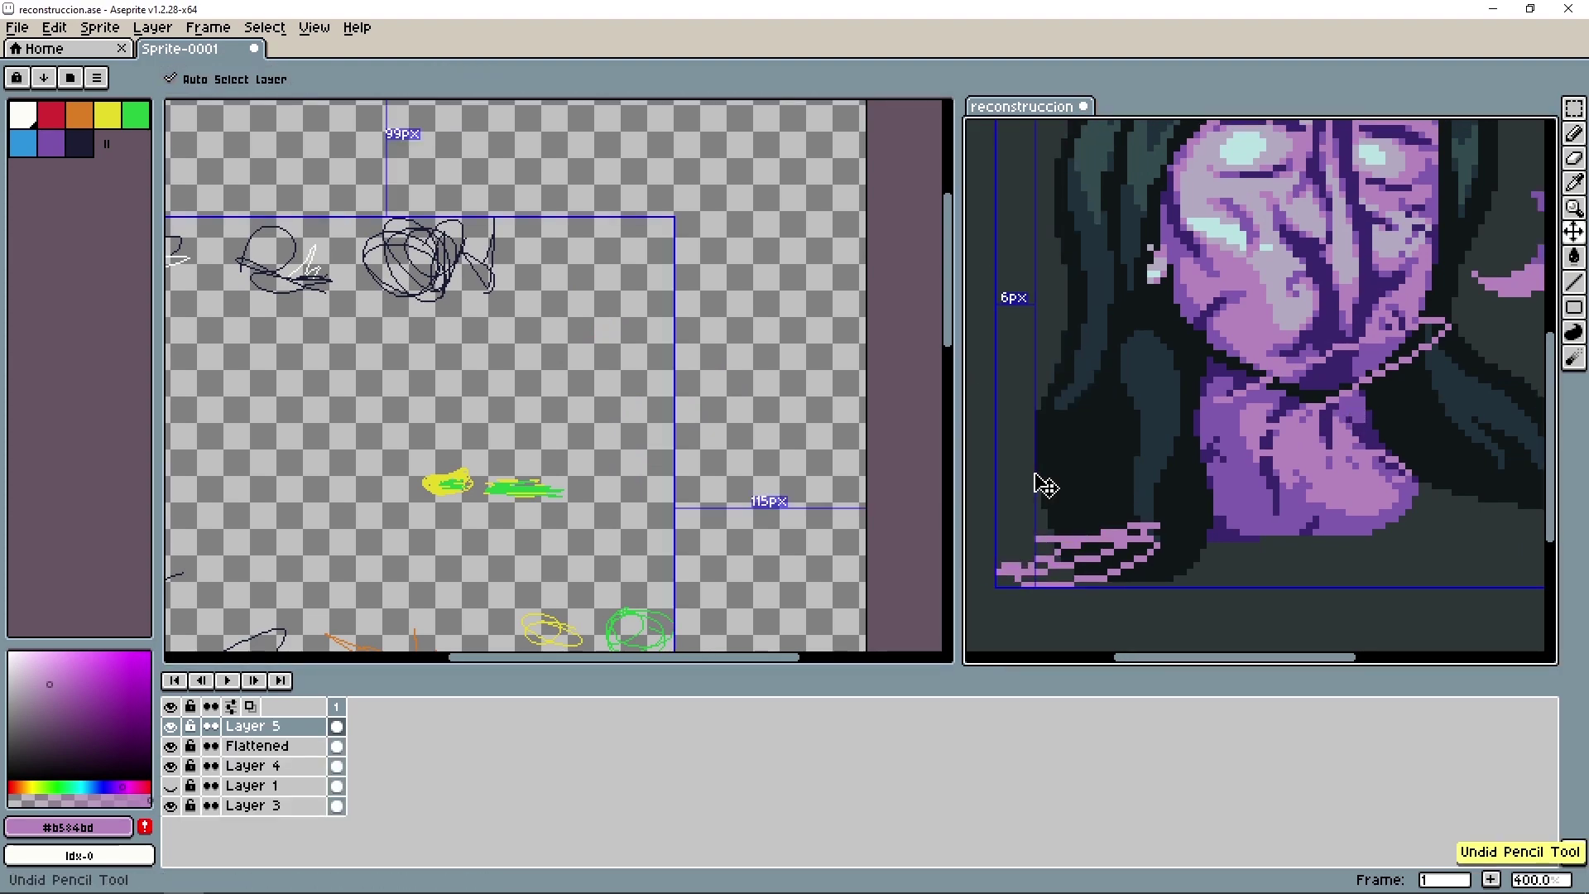
key("ctrl+z")
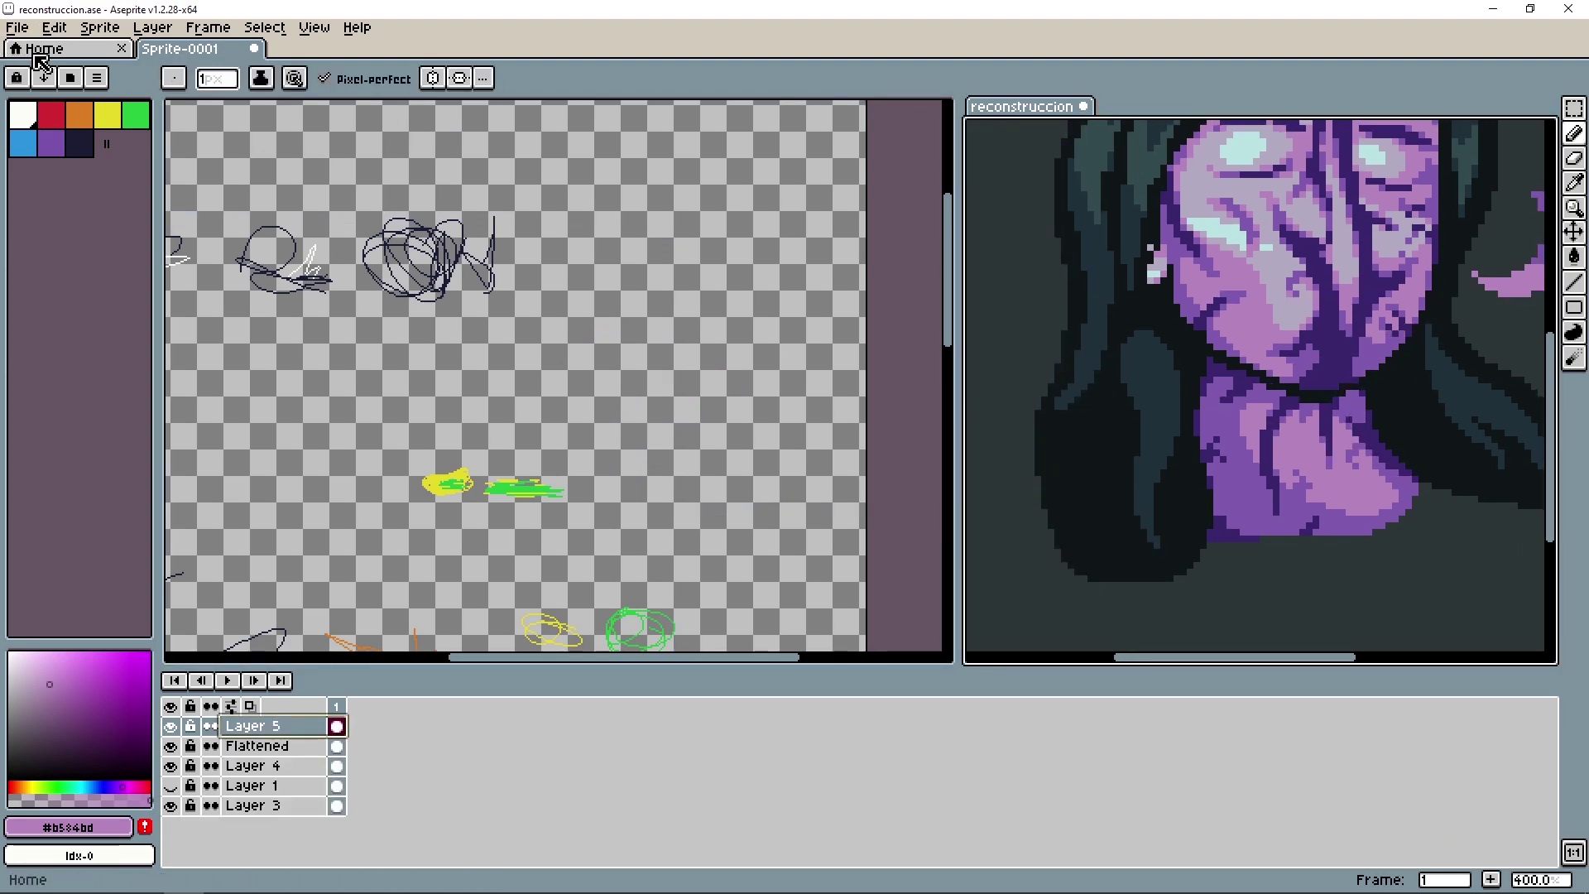
- Close the reconstruccion sprite from the start page, discarding its changes
left_click(41, 52)
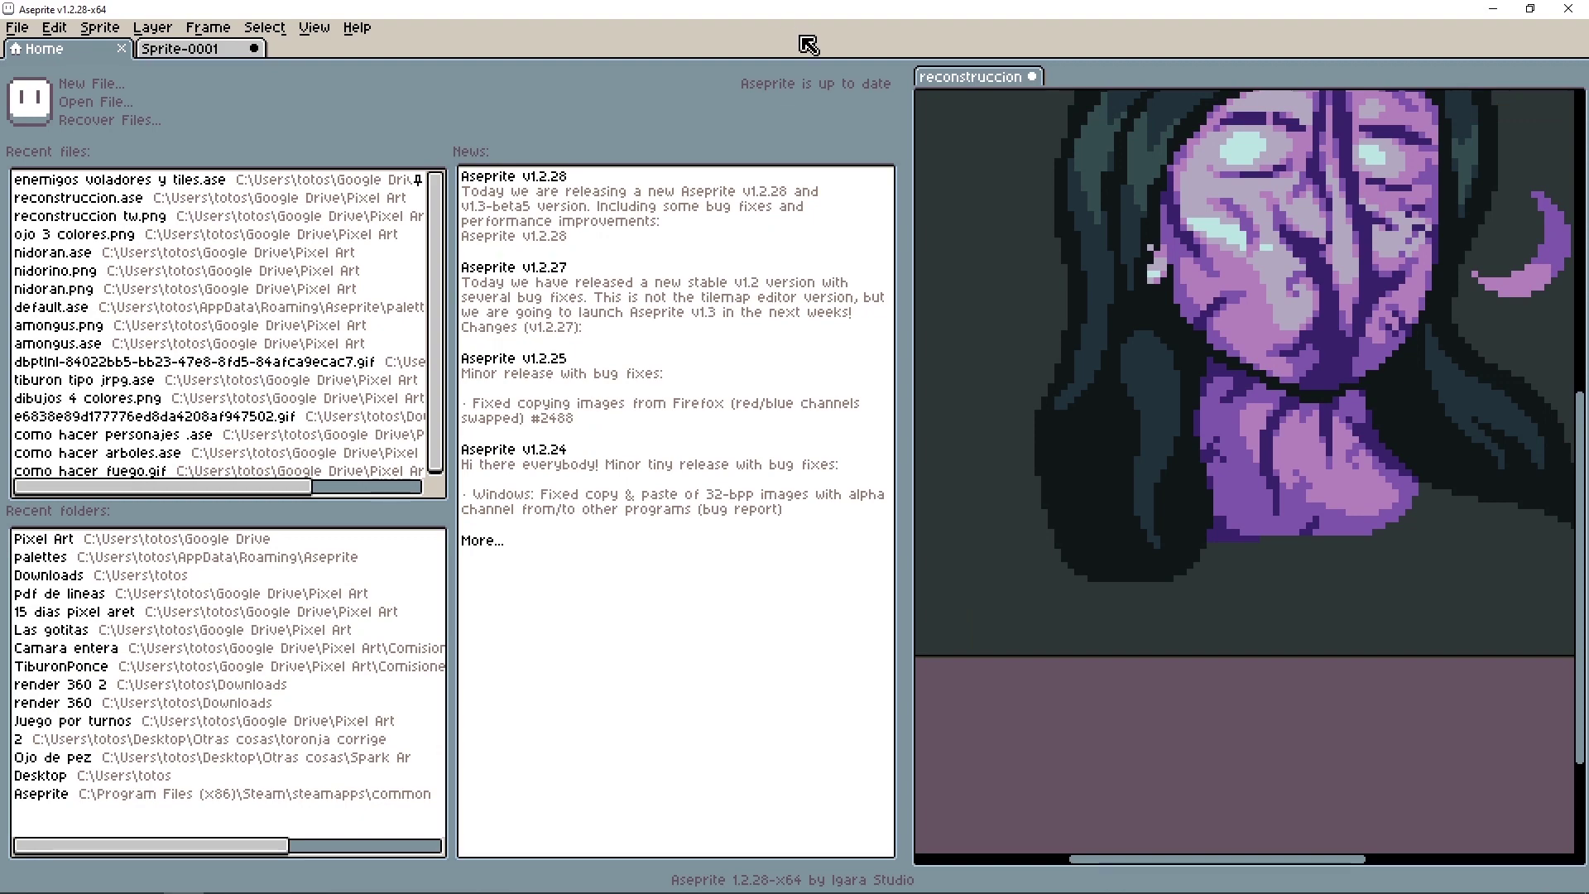
left_click(1032, 76)
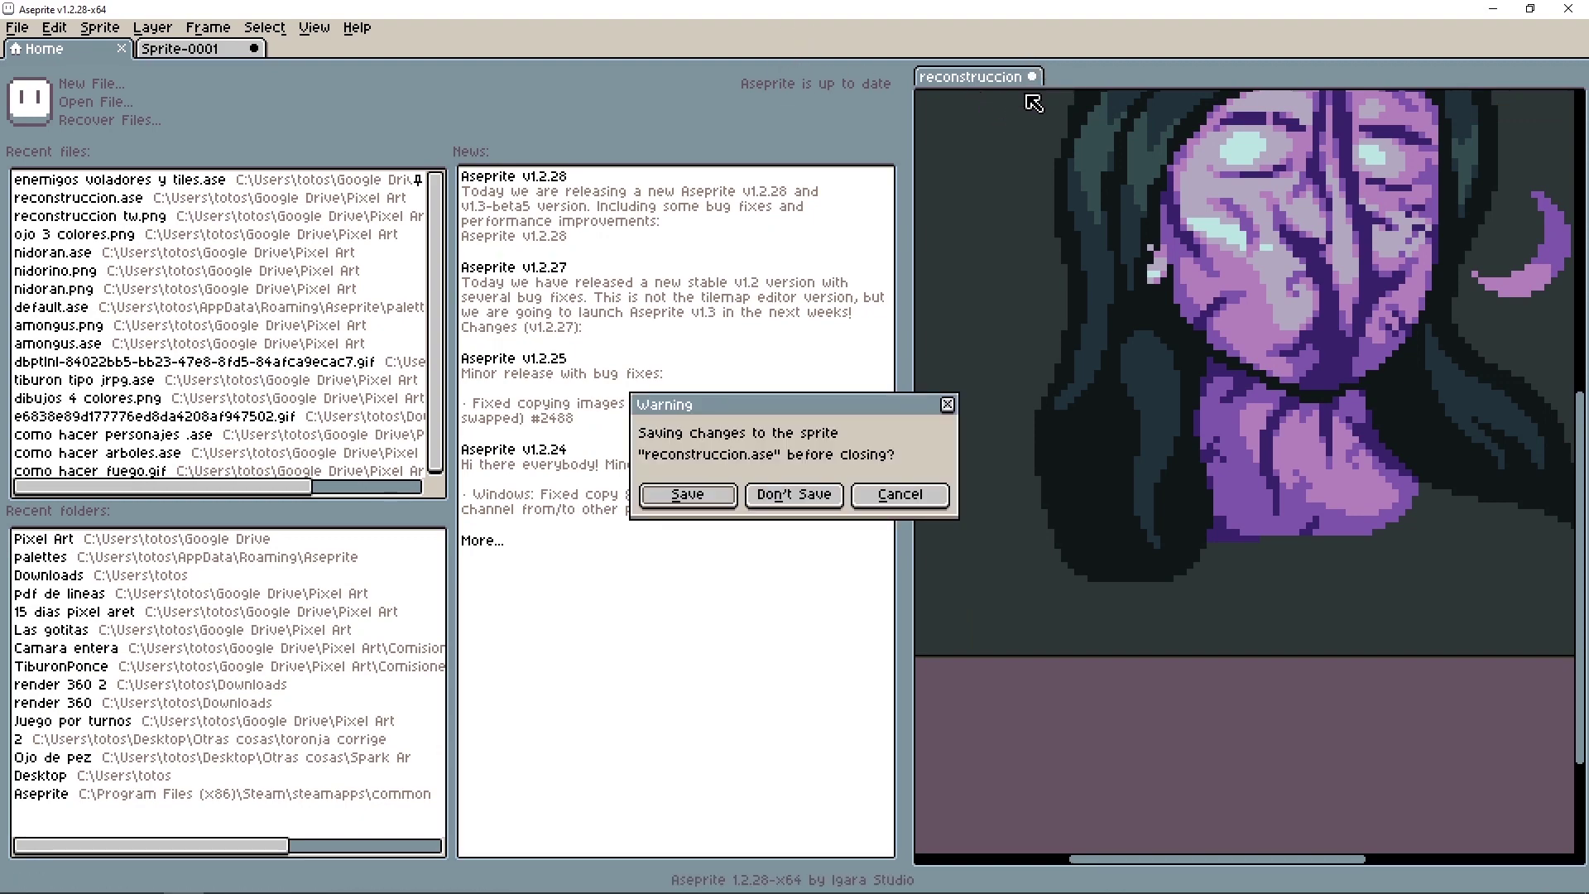
left_click(817, 497)
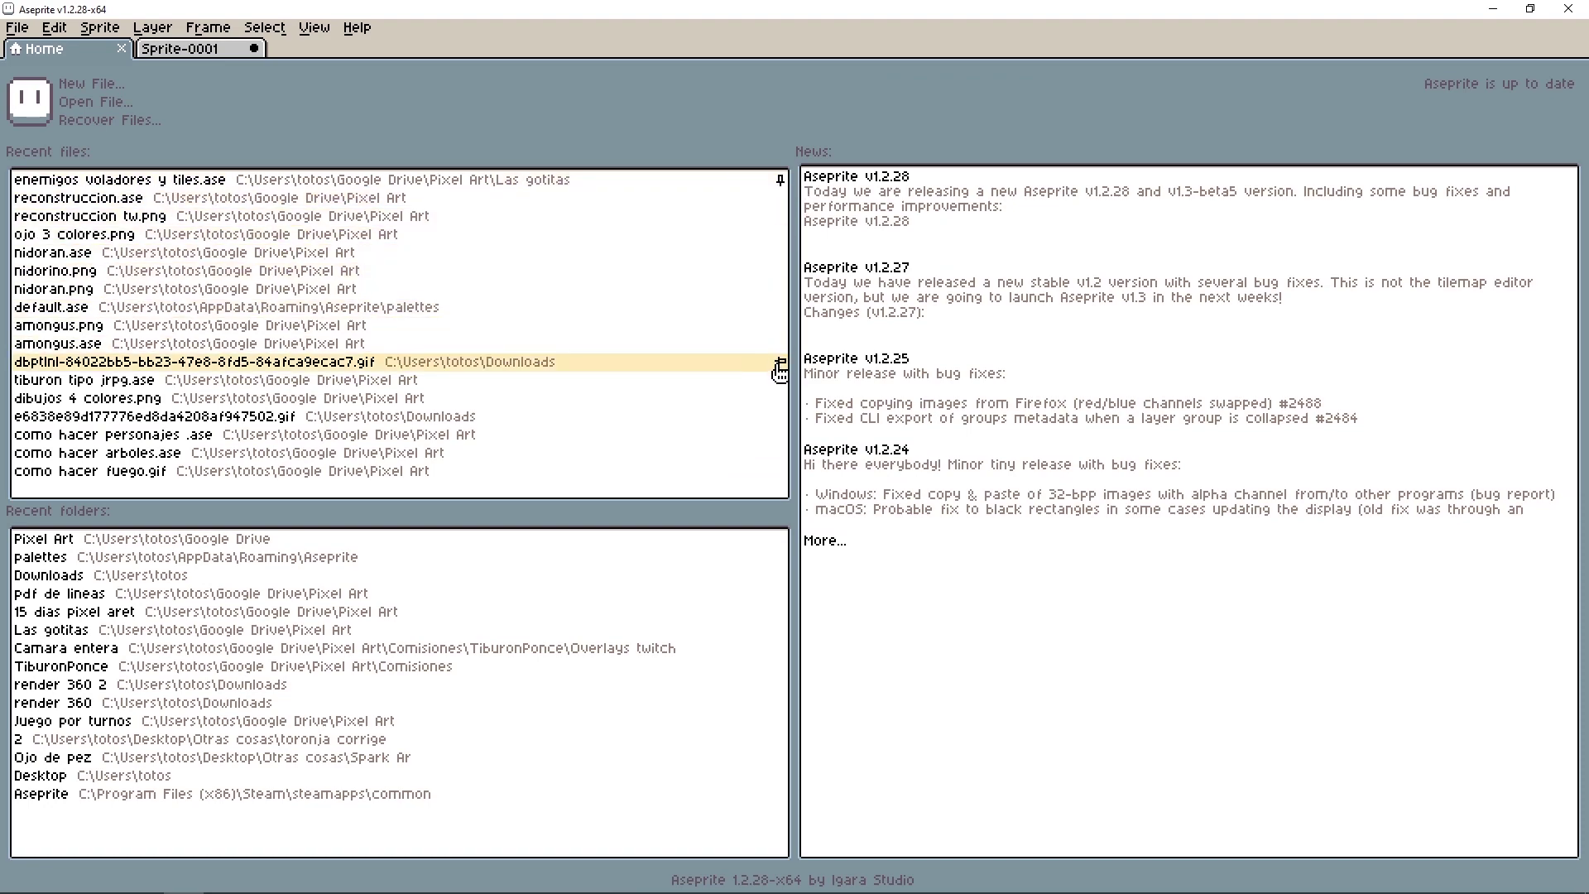
- Pin and then unpin nidoran.ase and the reconstruccion files in recent files
left_click(780, 253)
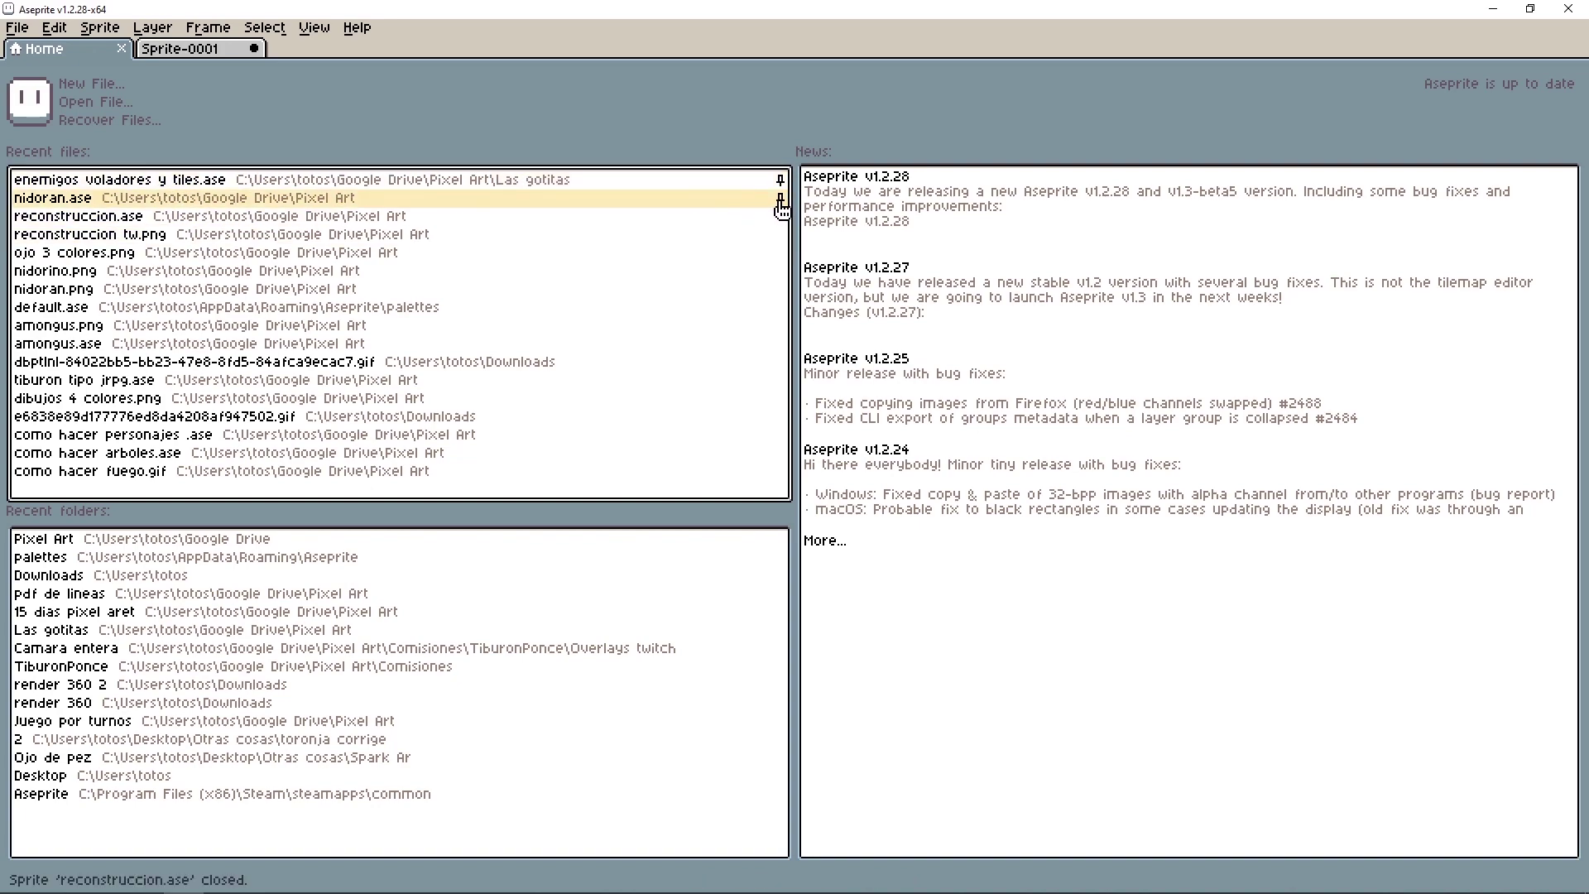
left_click(780, 216)
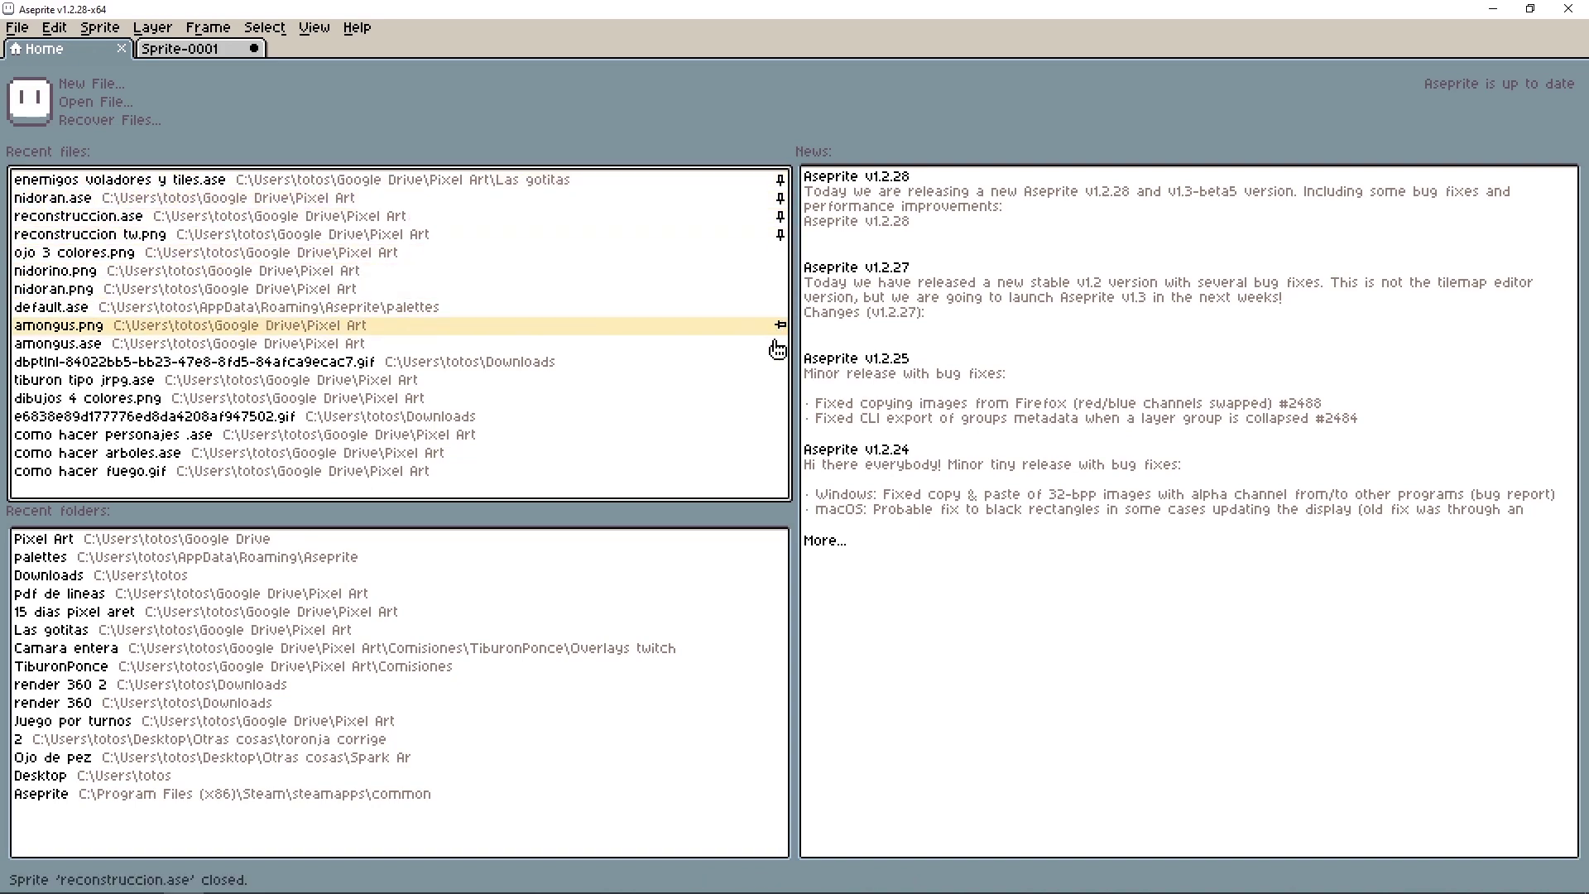
left_click(780, 234)
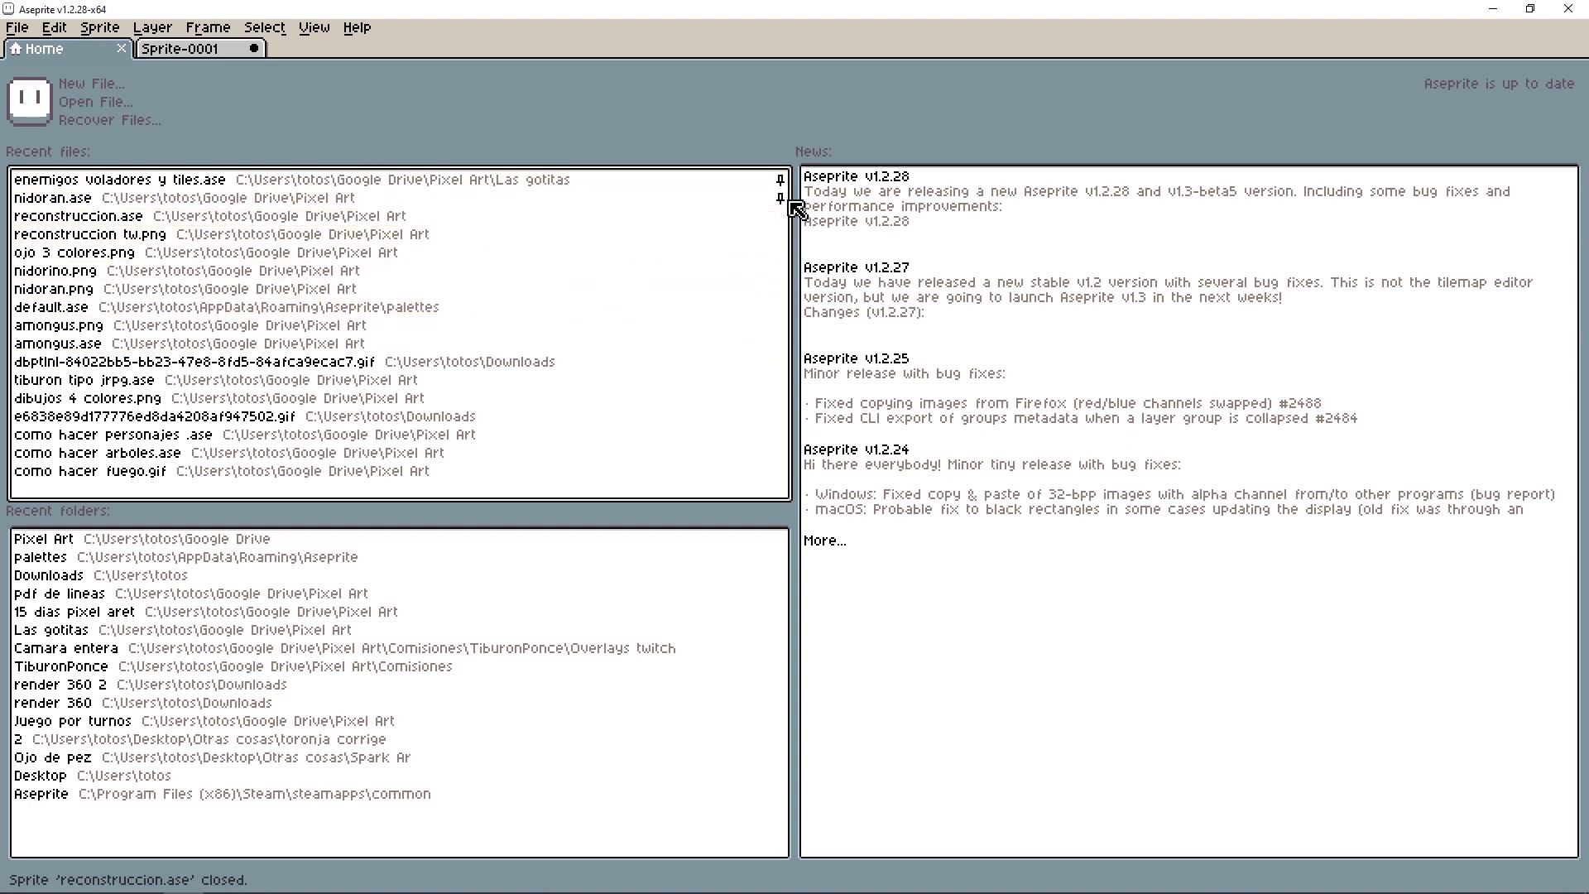
left_click(780, 198)
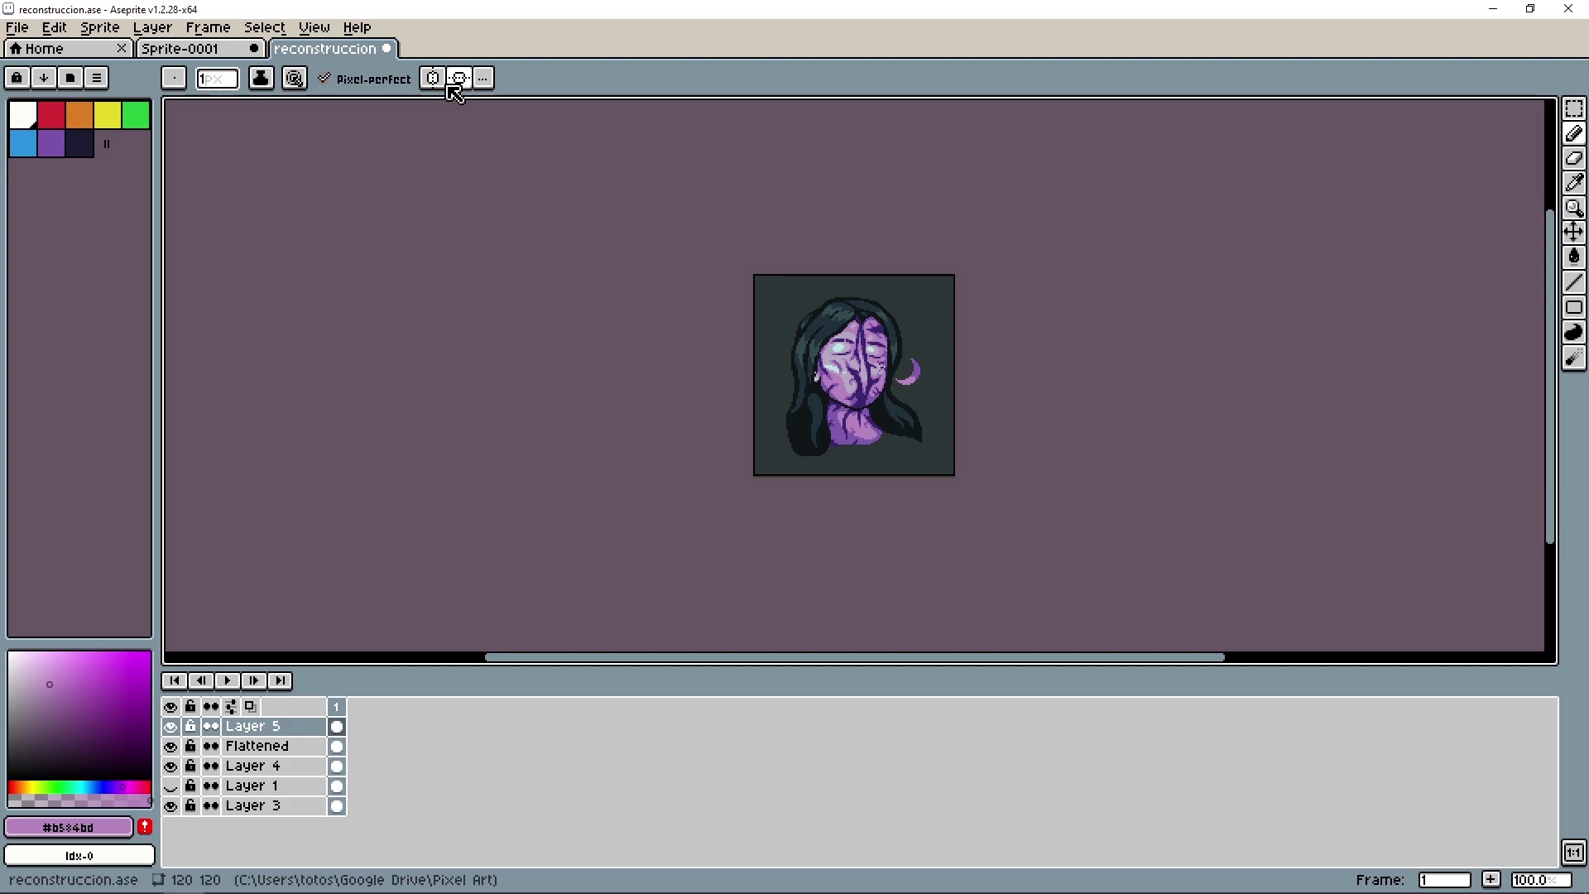
- Zoom the portrait, then close reconstruccion again without saving
key("4")
left_click(190, 48)
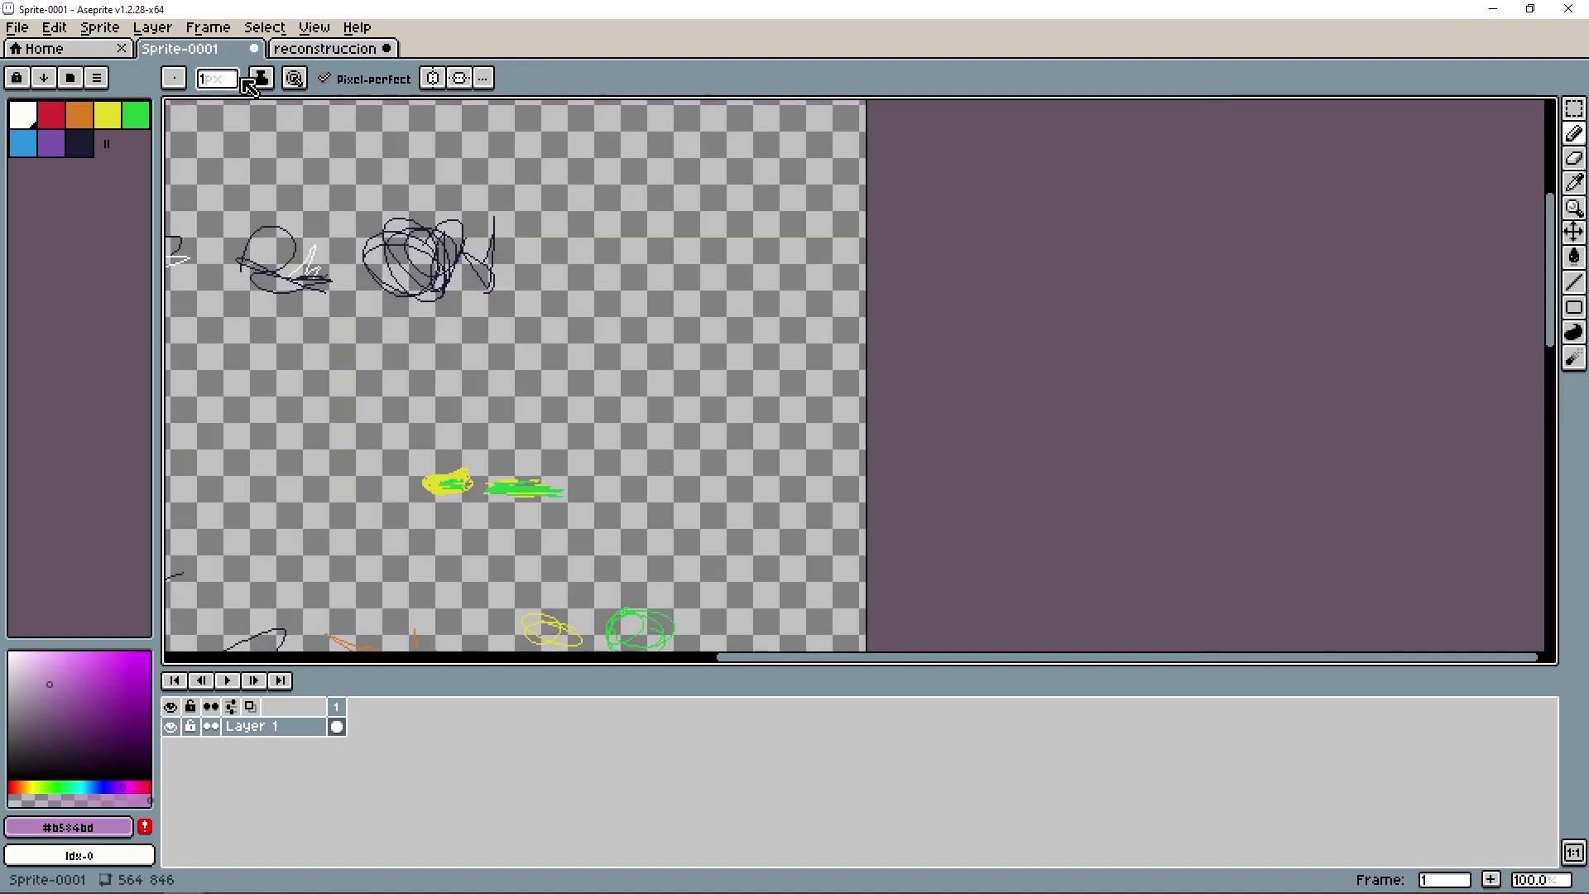
left_click(298, 50)
left_click(384, 50)
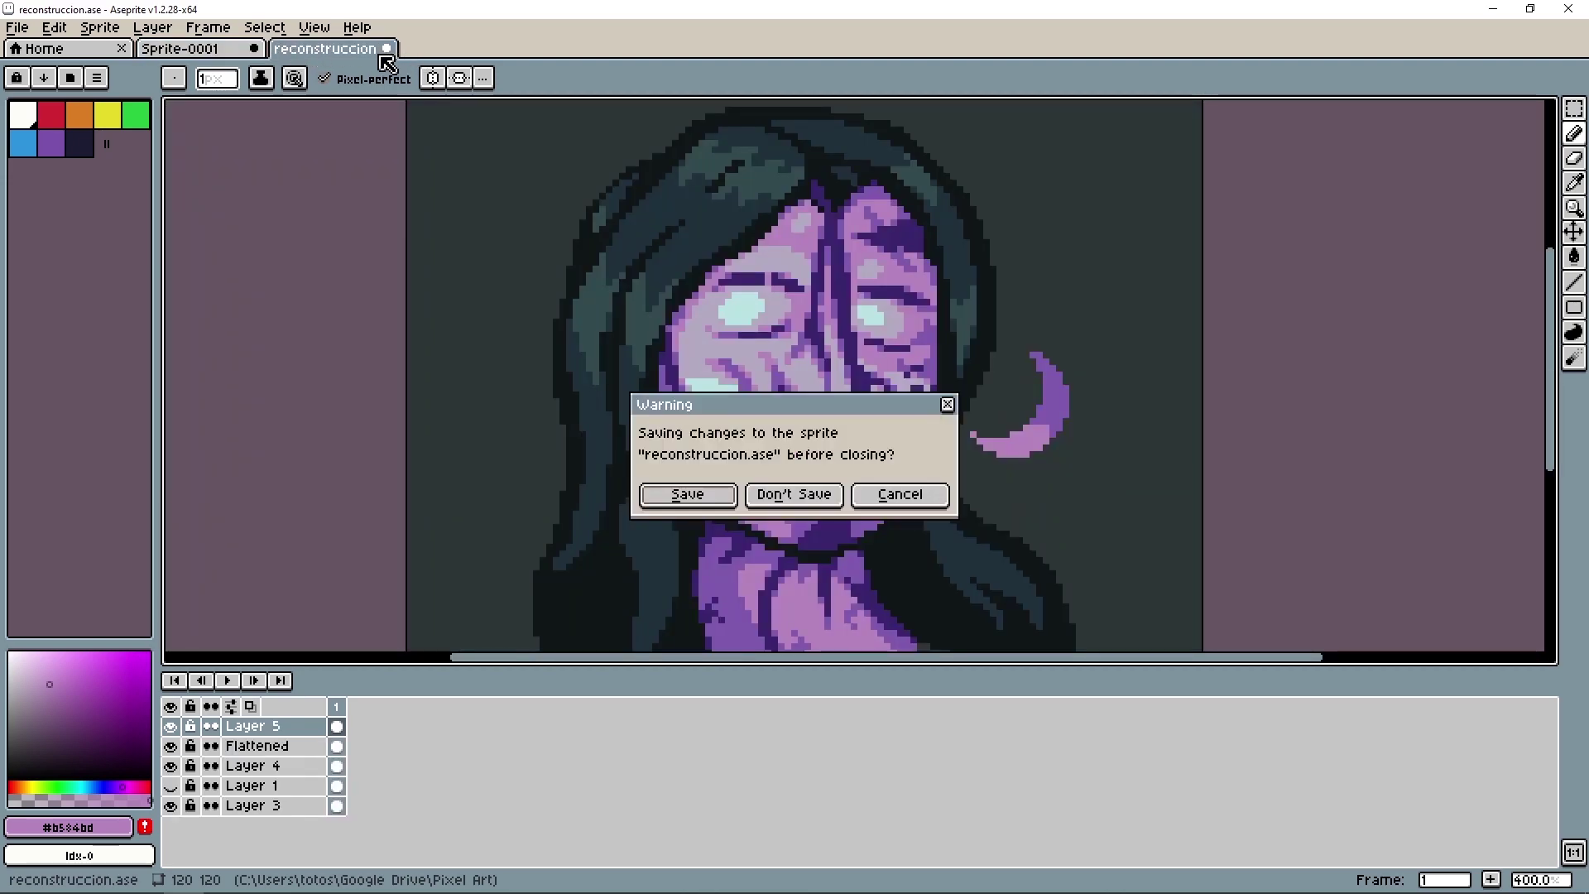
left_click(791, 497)
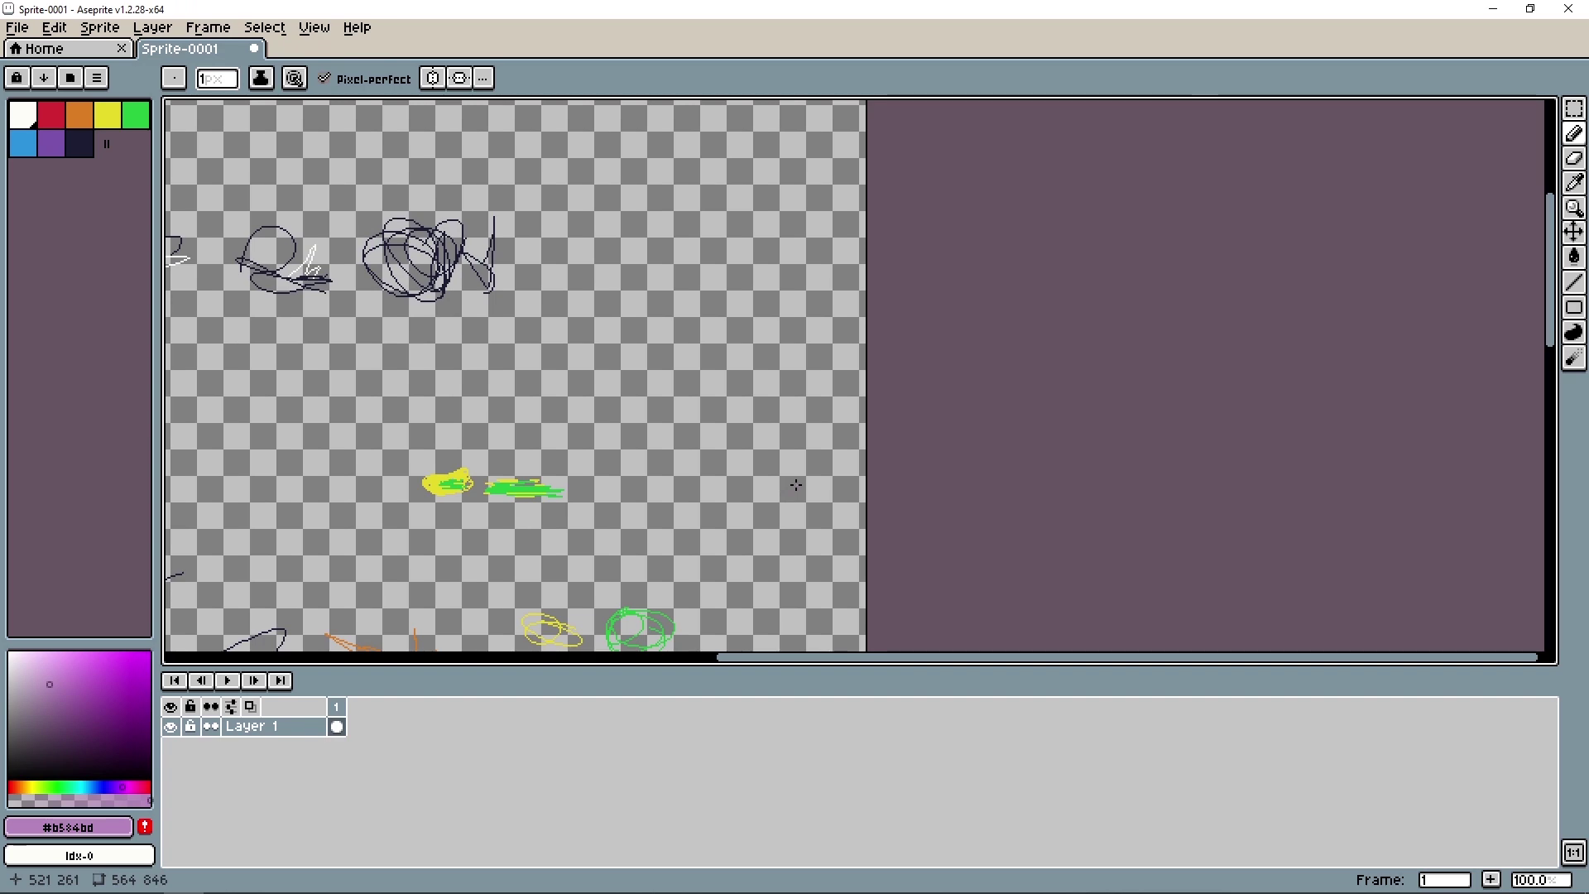
- Reopen the reconstruccion portrait with Ctrl+Shift+T and select the Move tool
key("ctrl+shift+t")
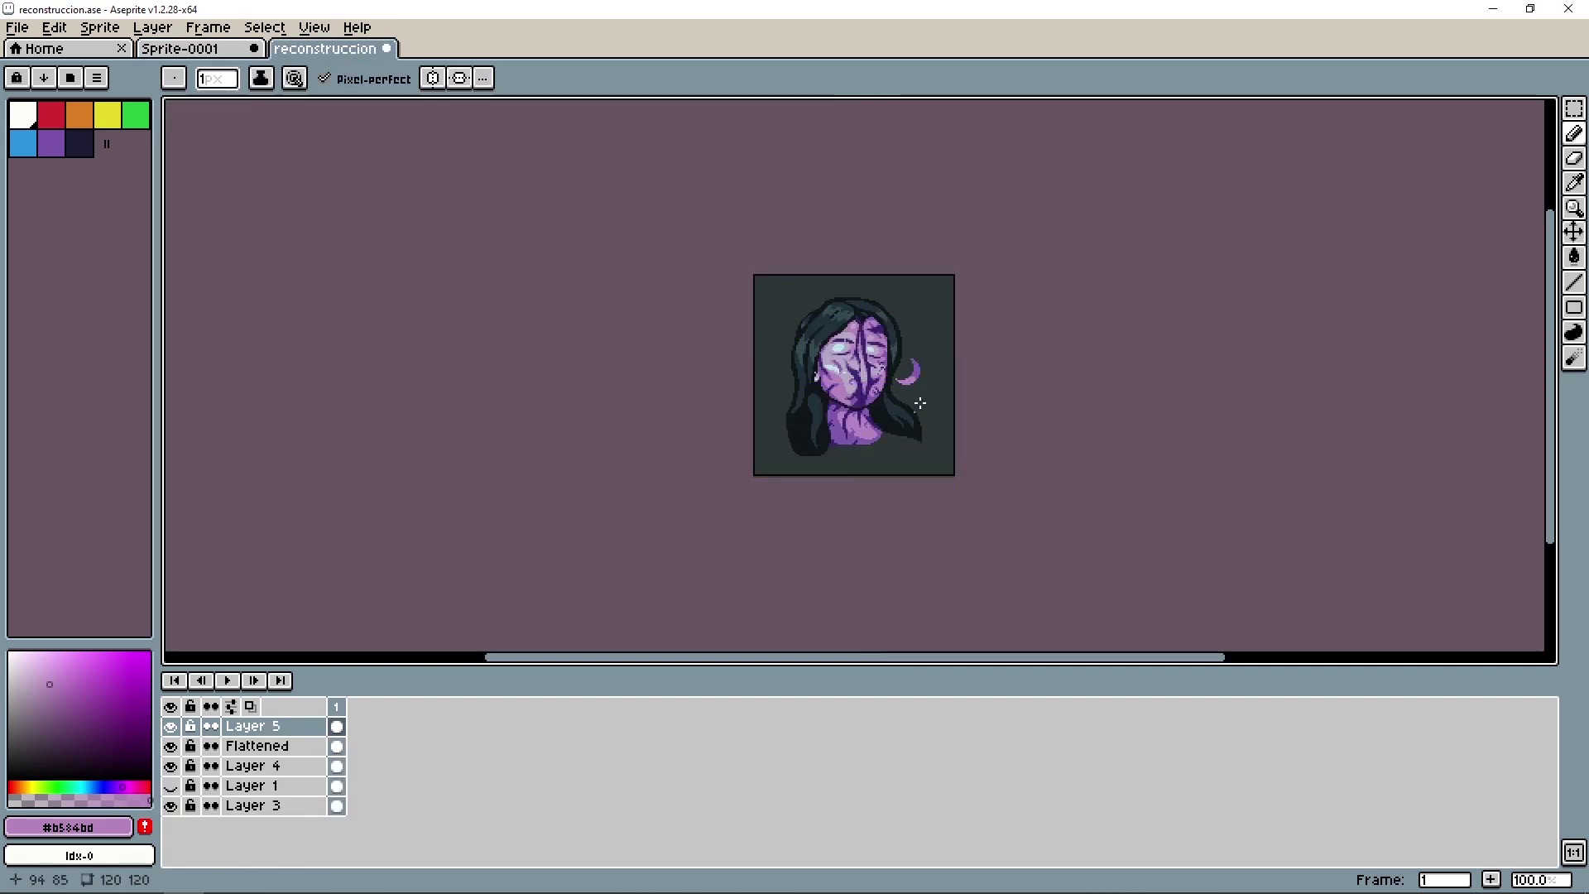
scroll(919, 403, "up", 4)
scroll(843, 326, "down", 2)
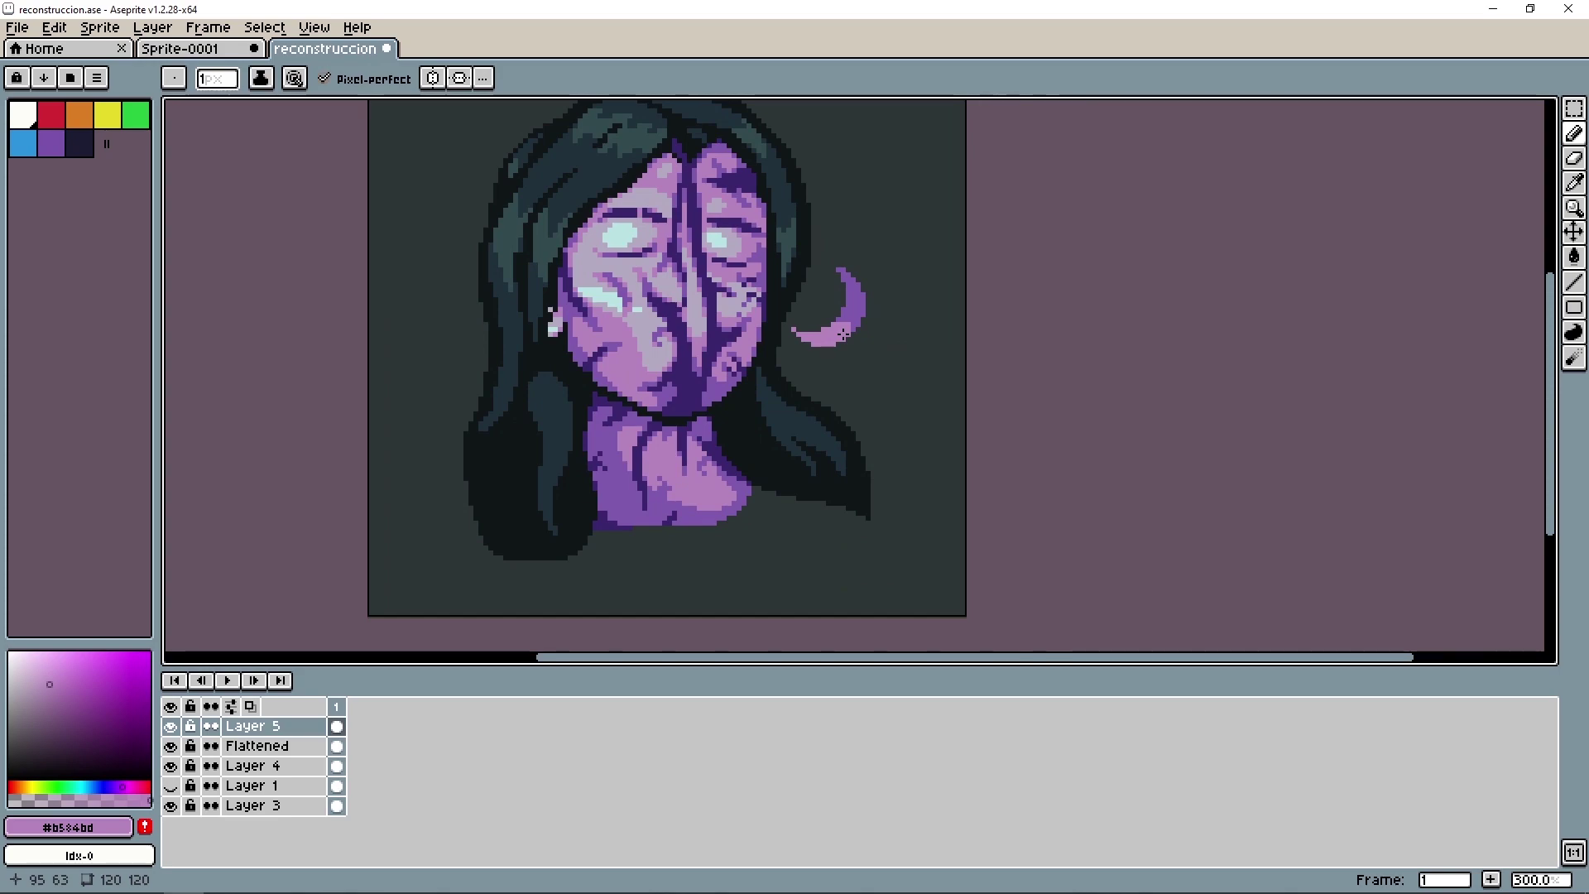
key("v")
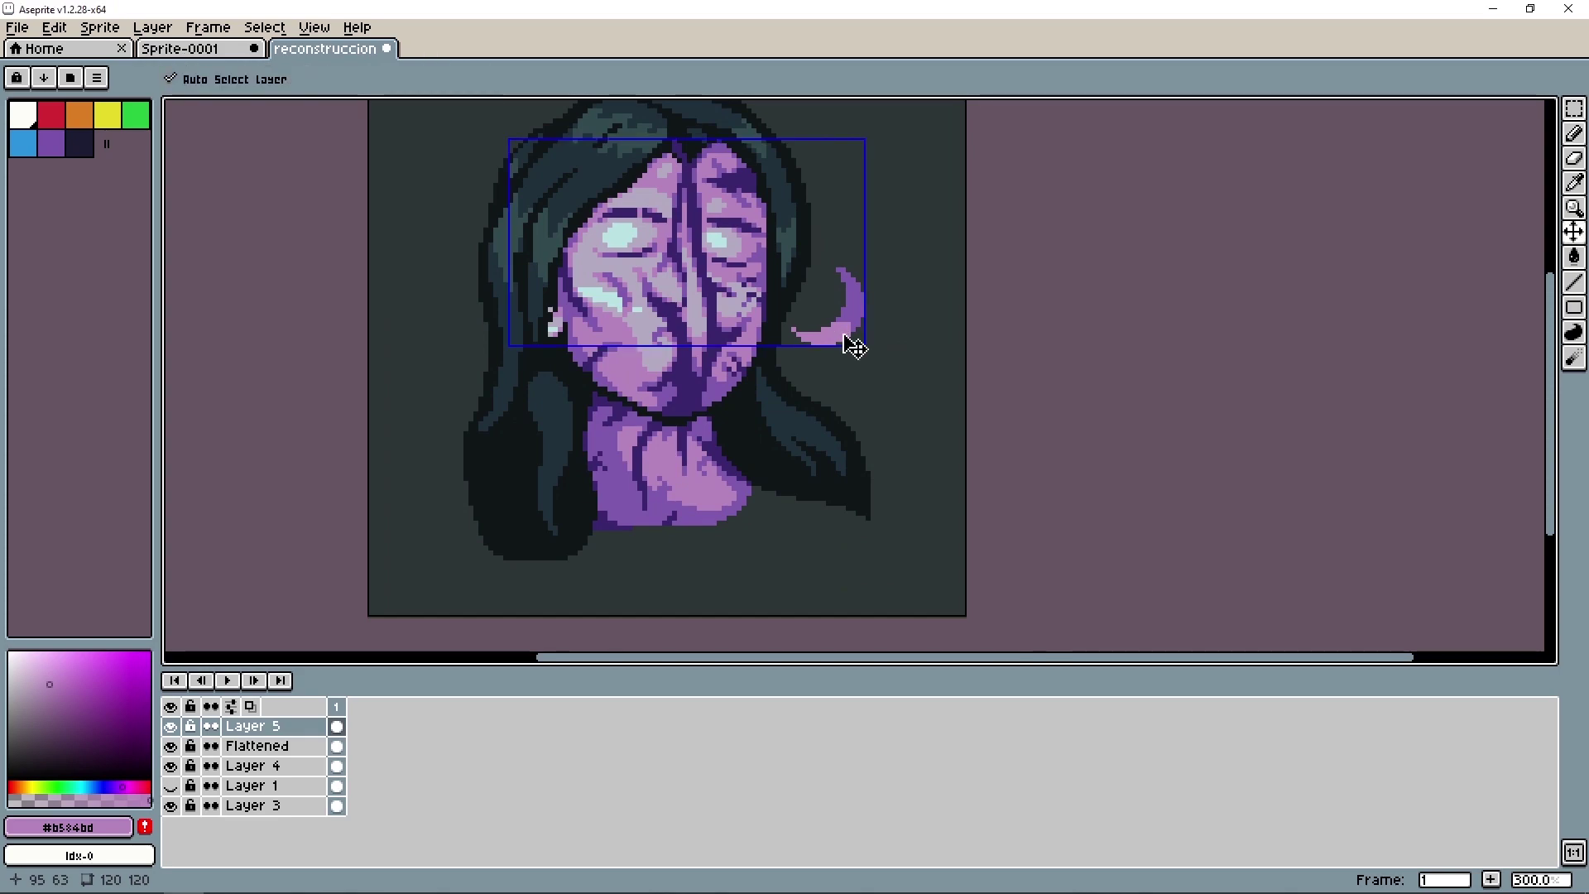
- Cycle through the tabs back to Sprite-0001 with the Pencil tool active
key("ctrl+Tab")
key("ctrl+shift+Tab")
key("ctrl+Tab")
key("ctrl+Tab")
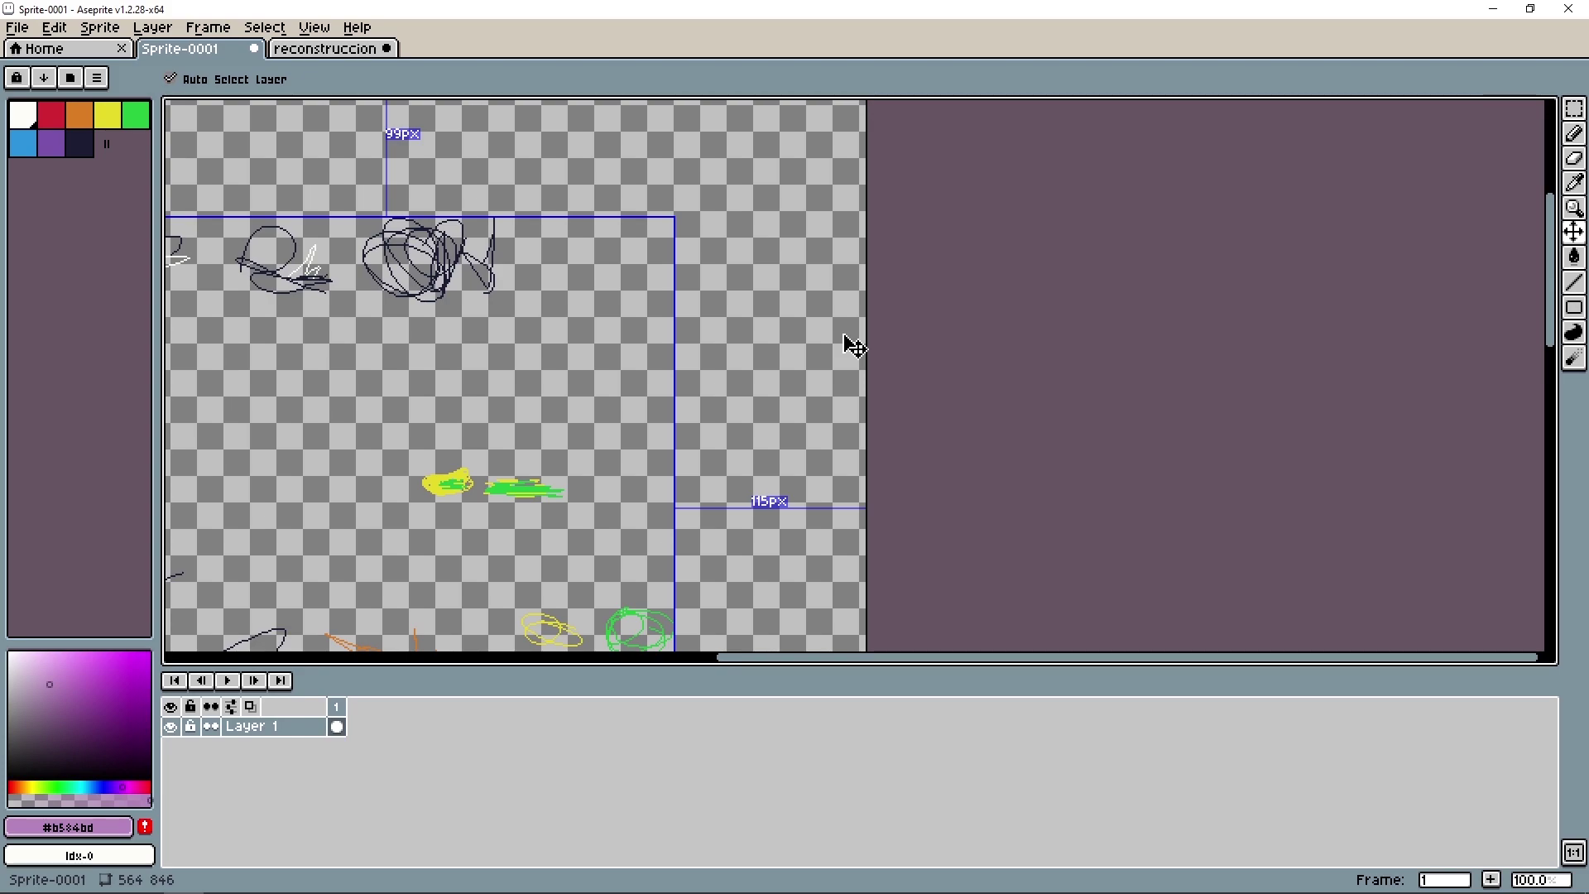
key("ctrl+Tab")
key("ctrl+Tab")
key("ctrl+shift+Tab")
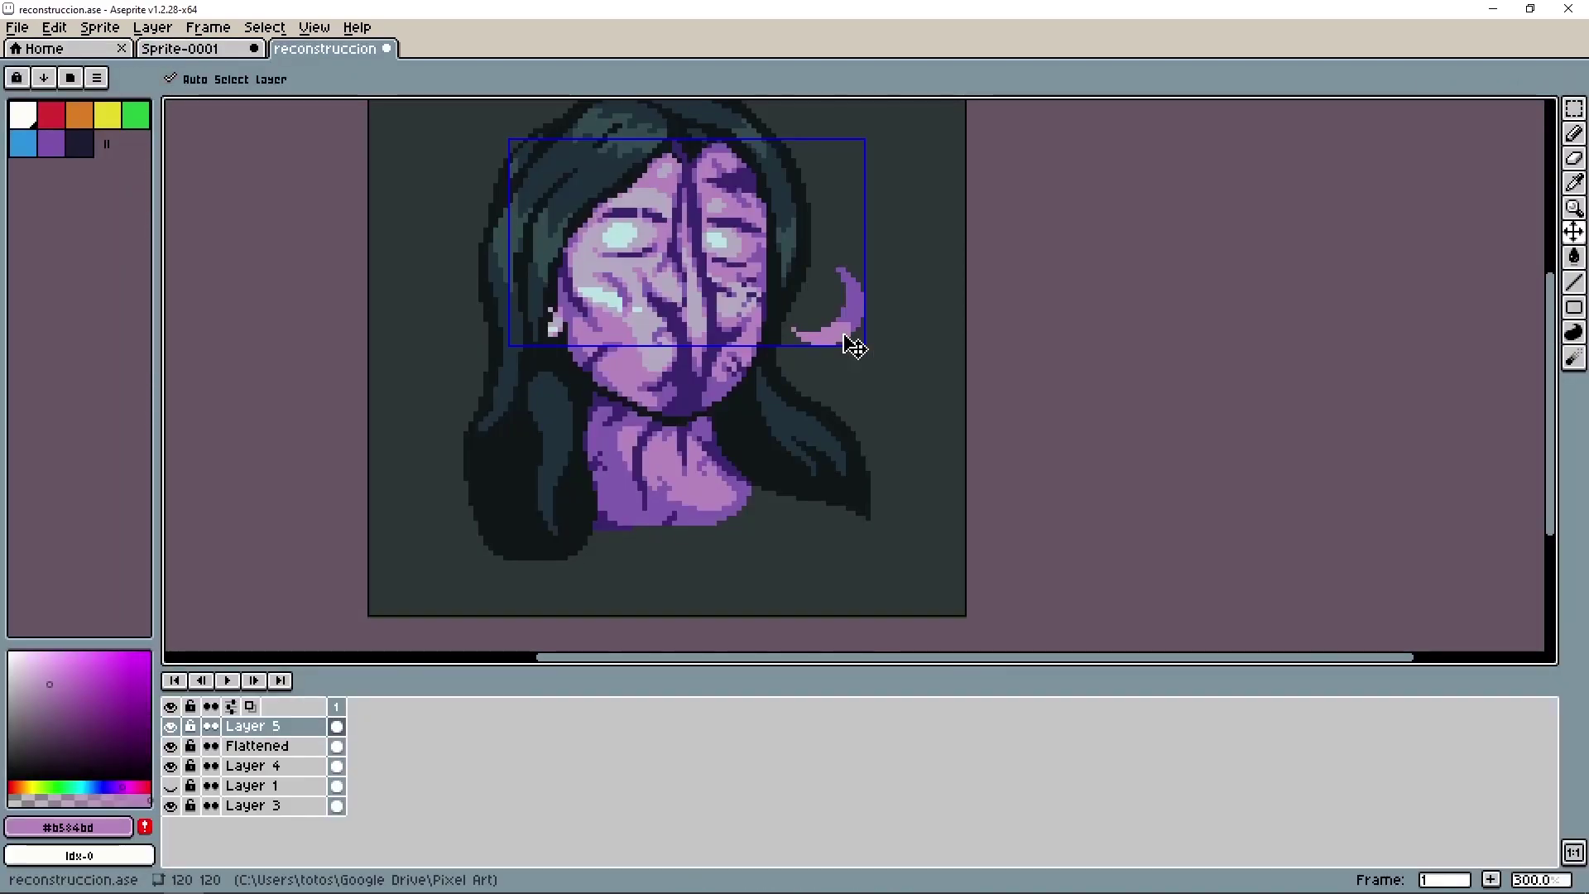
key("ctrl+shift+Tab")
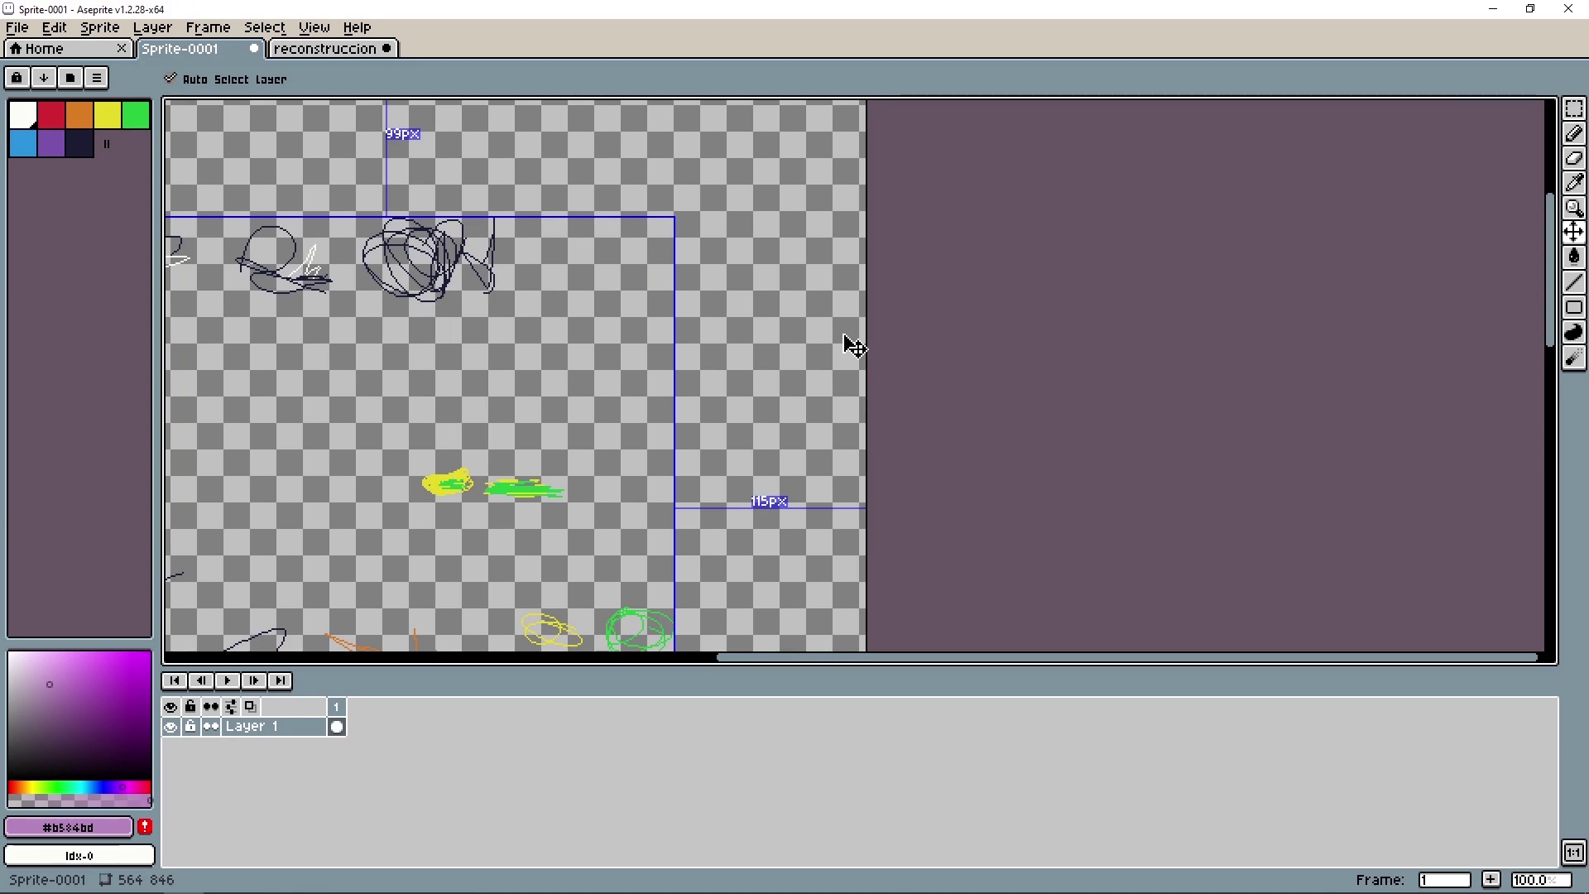
key("ctrl+shift+Tab")
key("ctrl+shift+Tab")
key("ctrl+shift+Tab")
key("ctrl+shift+Tab")
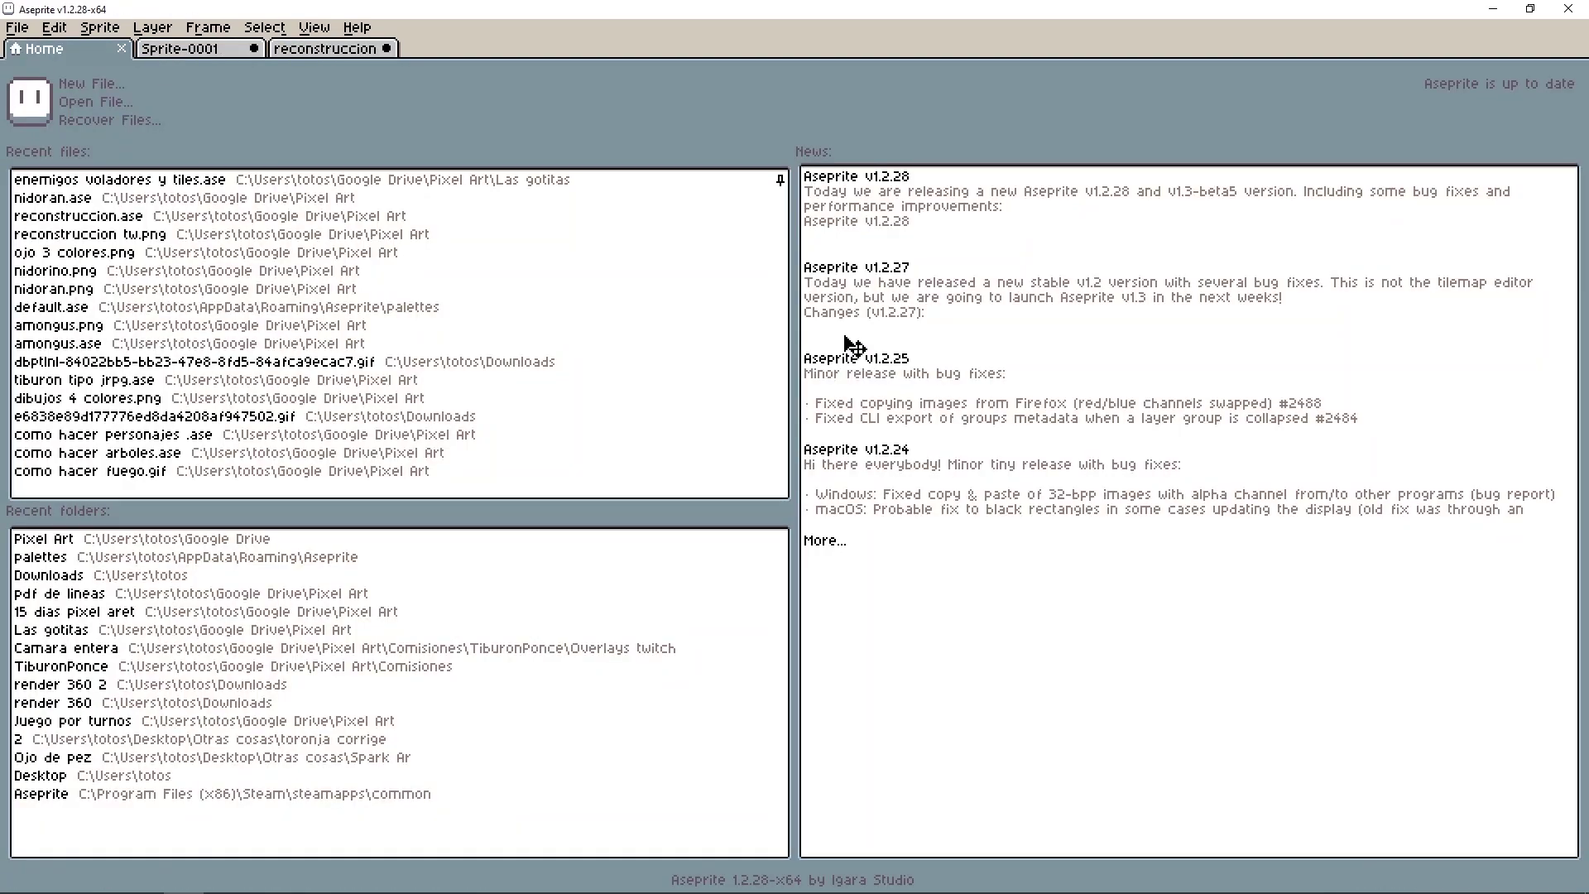
key("ctrl+Tab")
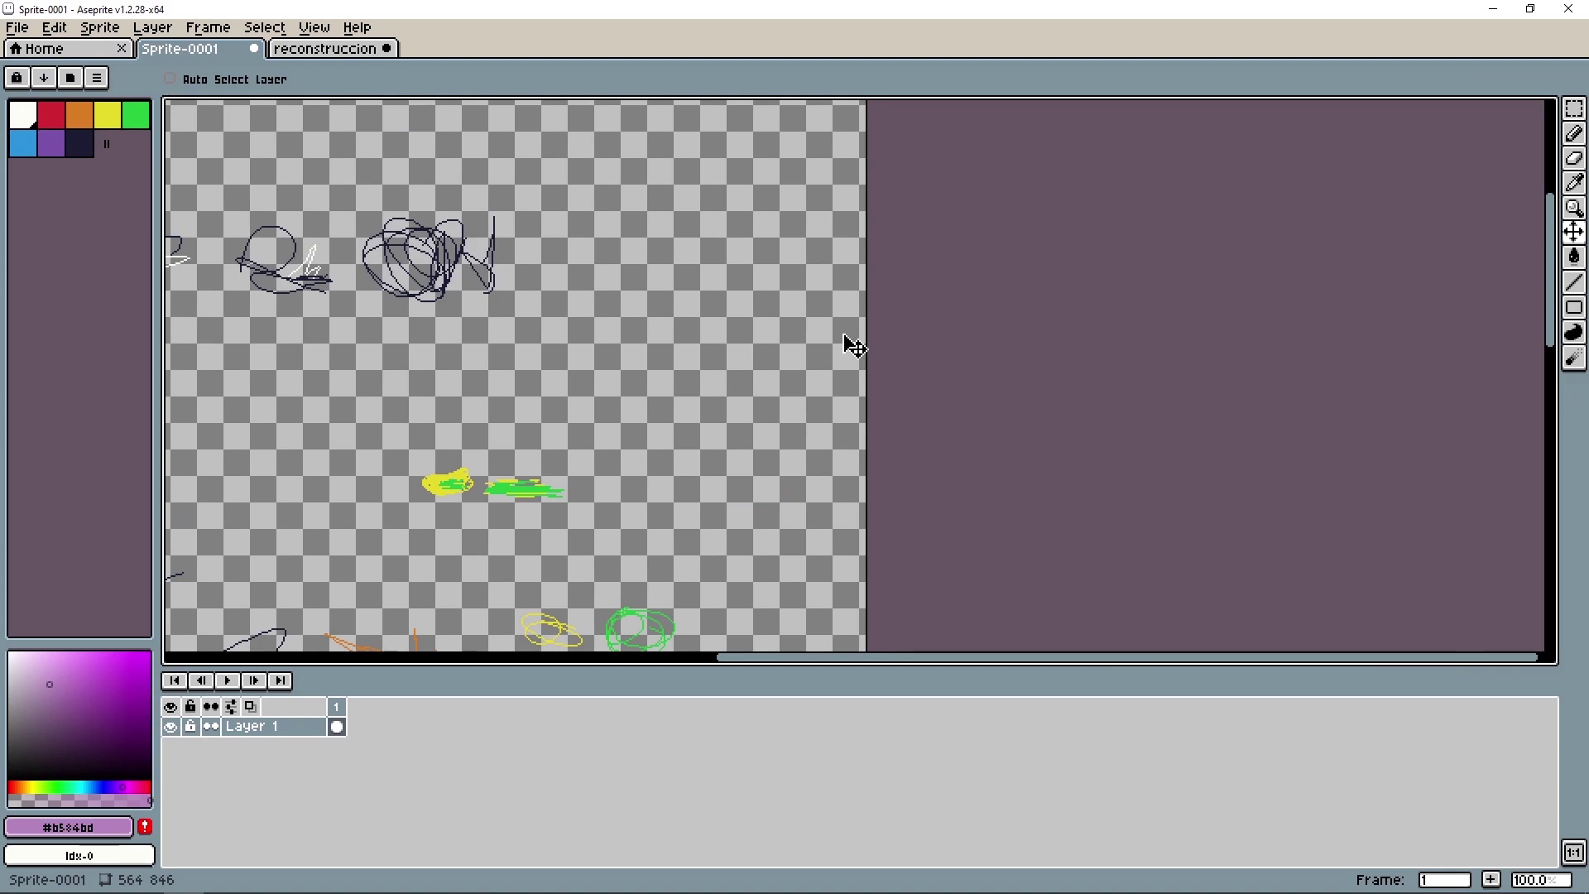
key("b")
scroll(852, 346, "left", 5)
scroll(853, 346, "up", 2)
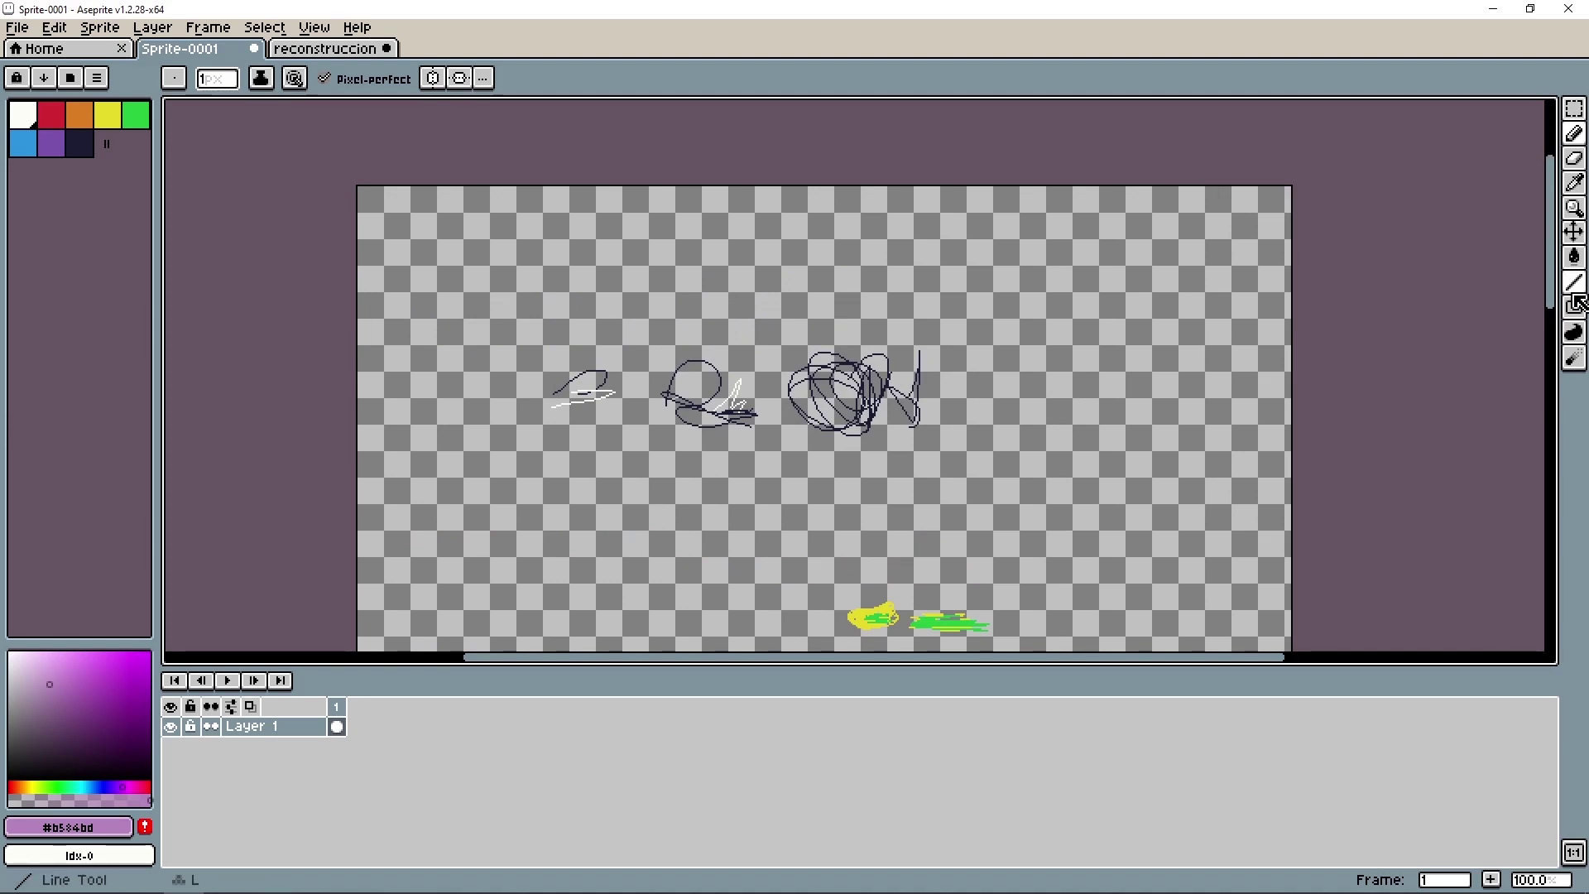
- Pick the outlined Rectangle tool with dark navy palette colour 7 and draw a first rectangle
left_click(1573, 308)
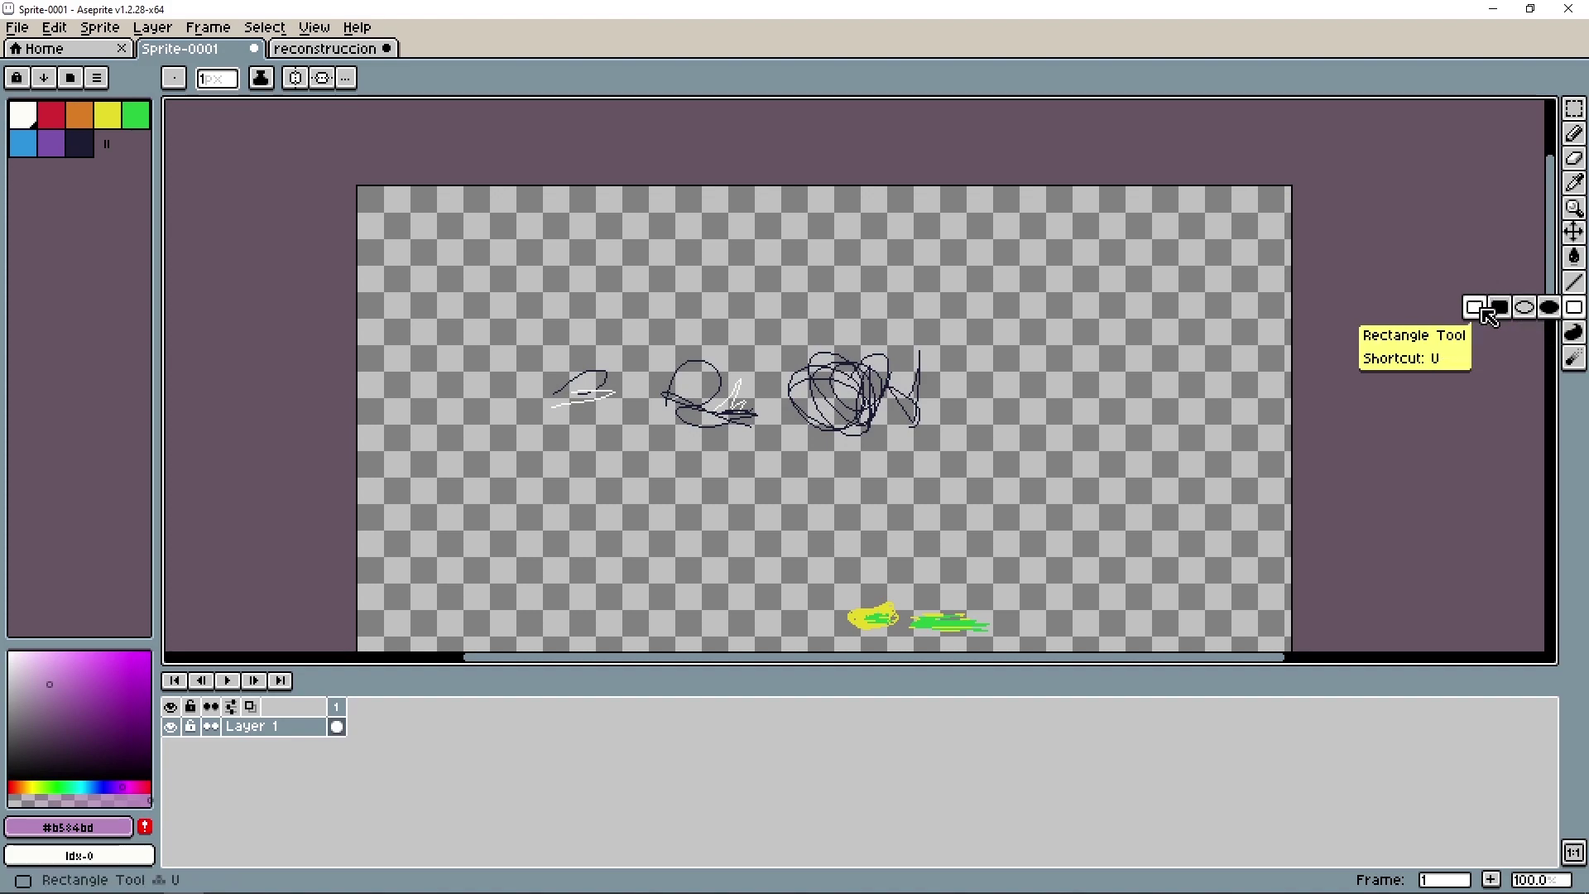
left_click(1475, 306)
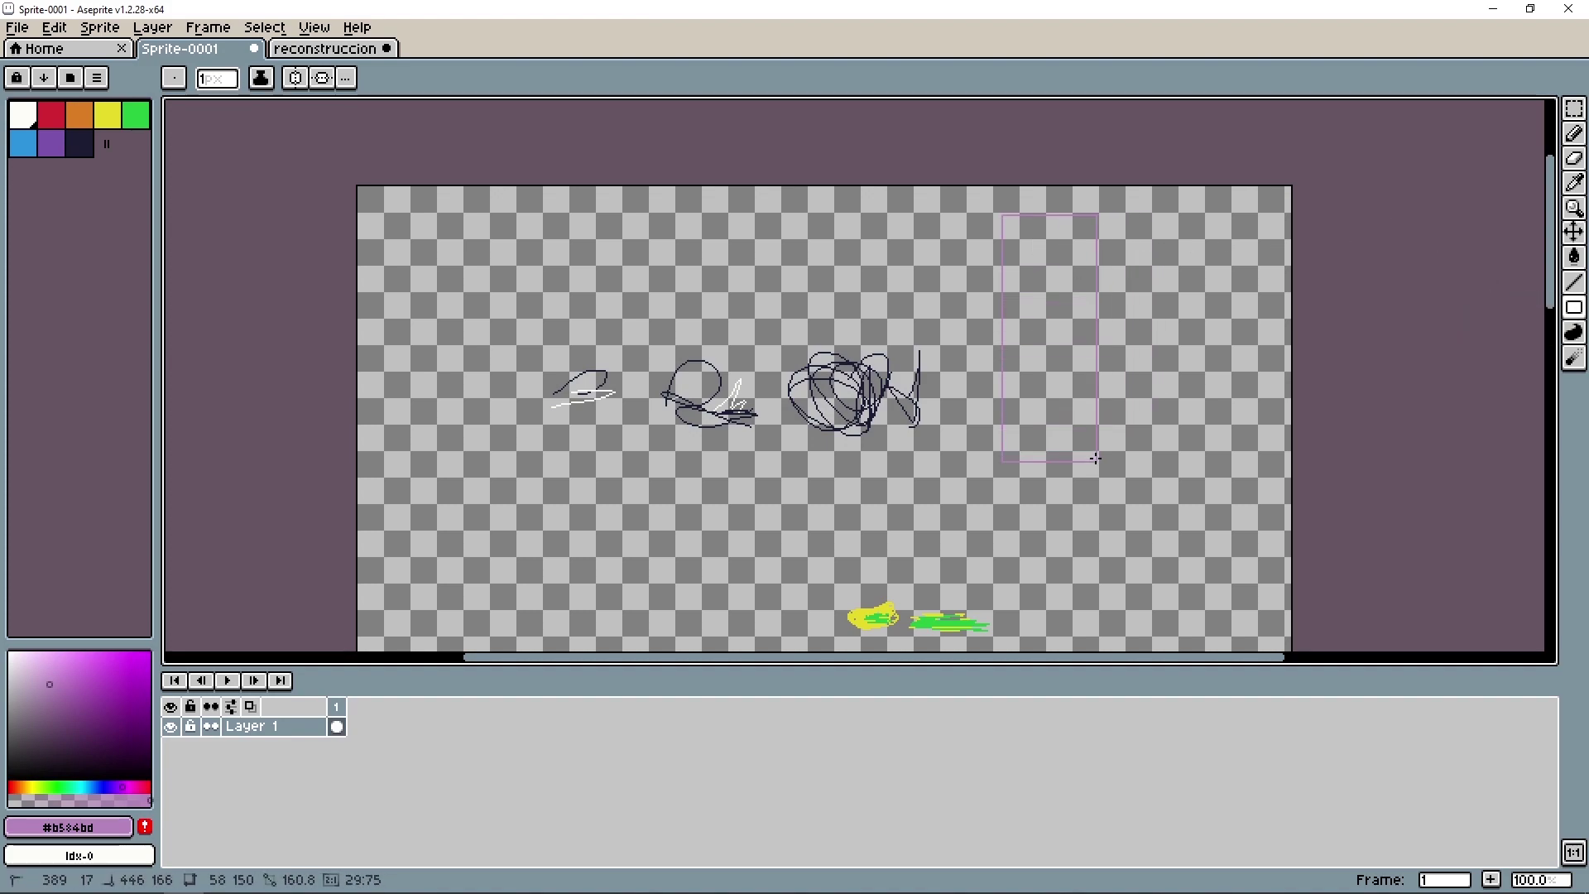
left_click(86, 143)
left_click_drag(950, 260, 1111, 424)
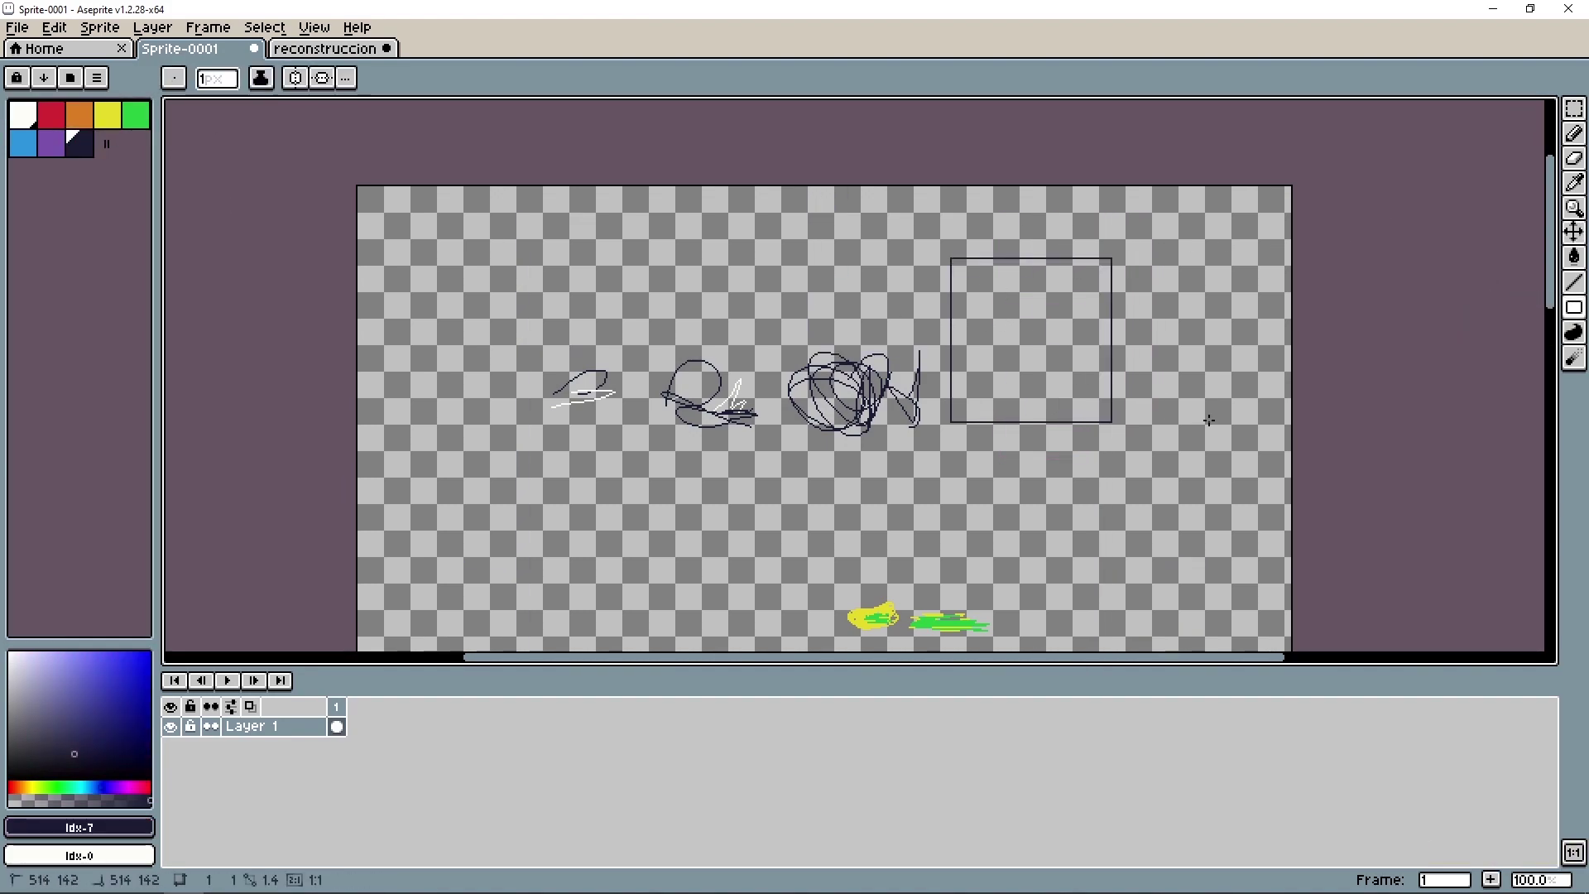
- Undo the rough attempts and redraw the outline as a Shift-constrained navy square
scroll(1175, 331, "up", 2)
left_click_drag(963, 259, 972, 294)
key("ctrl+z")
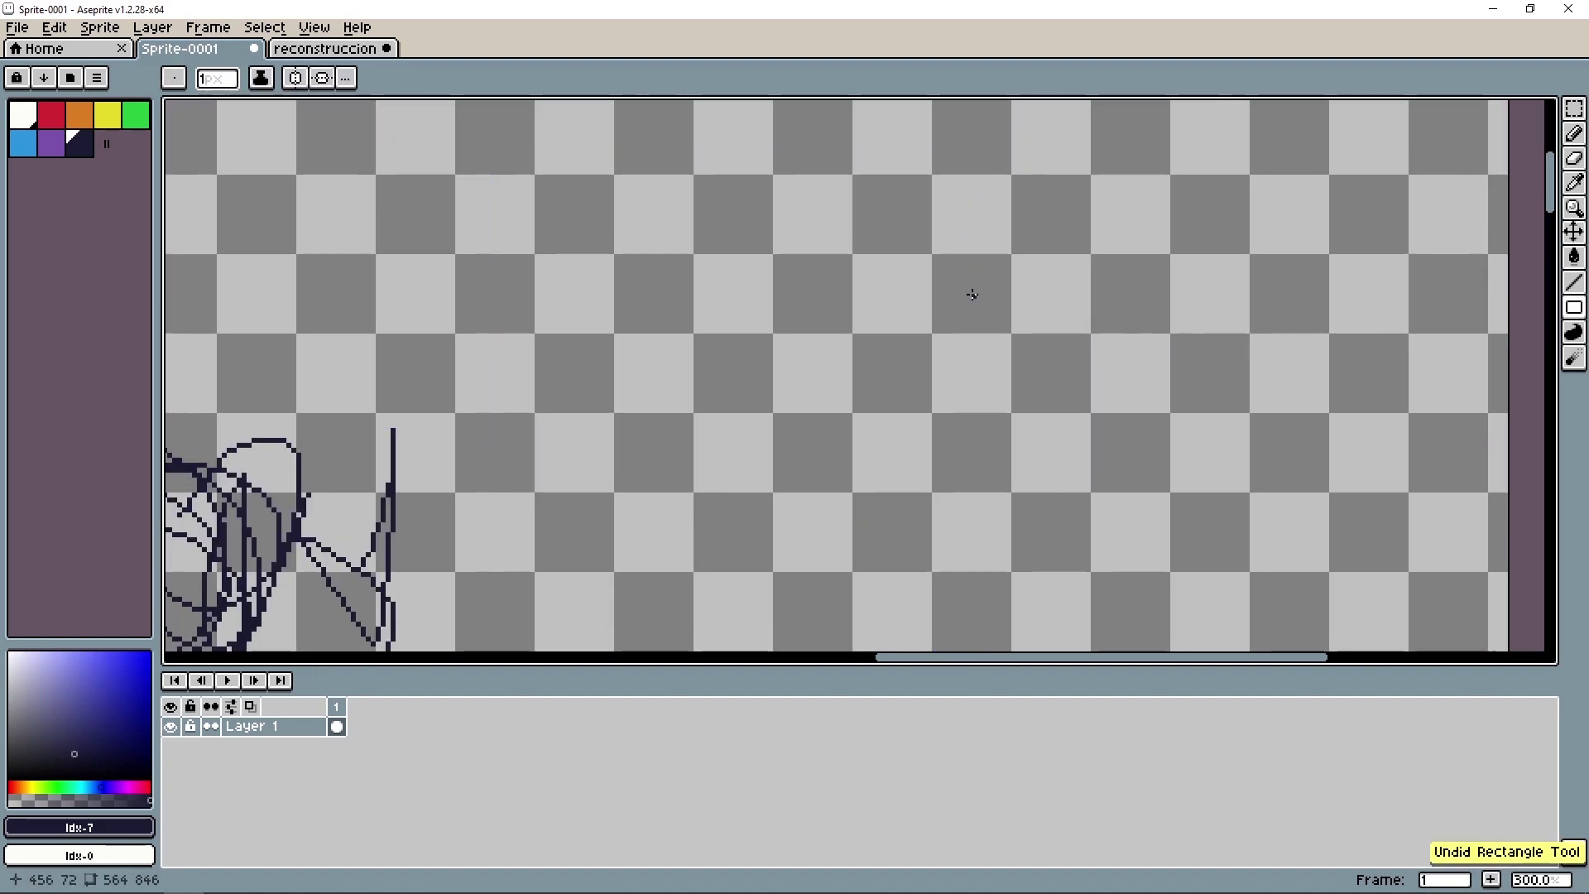
scroll(812, 237, "up", 2)
left_click_drag(695, 175, 1131, 491)
key("ctrl+z")
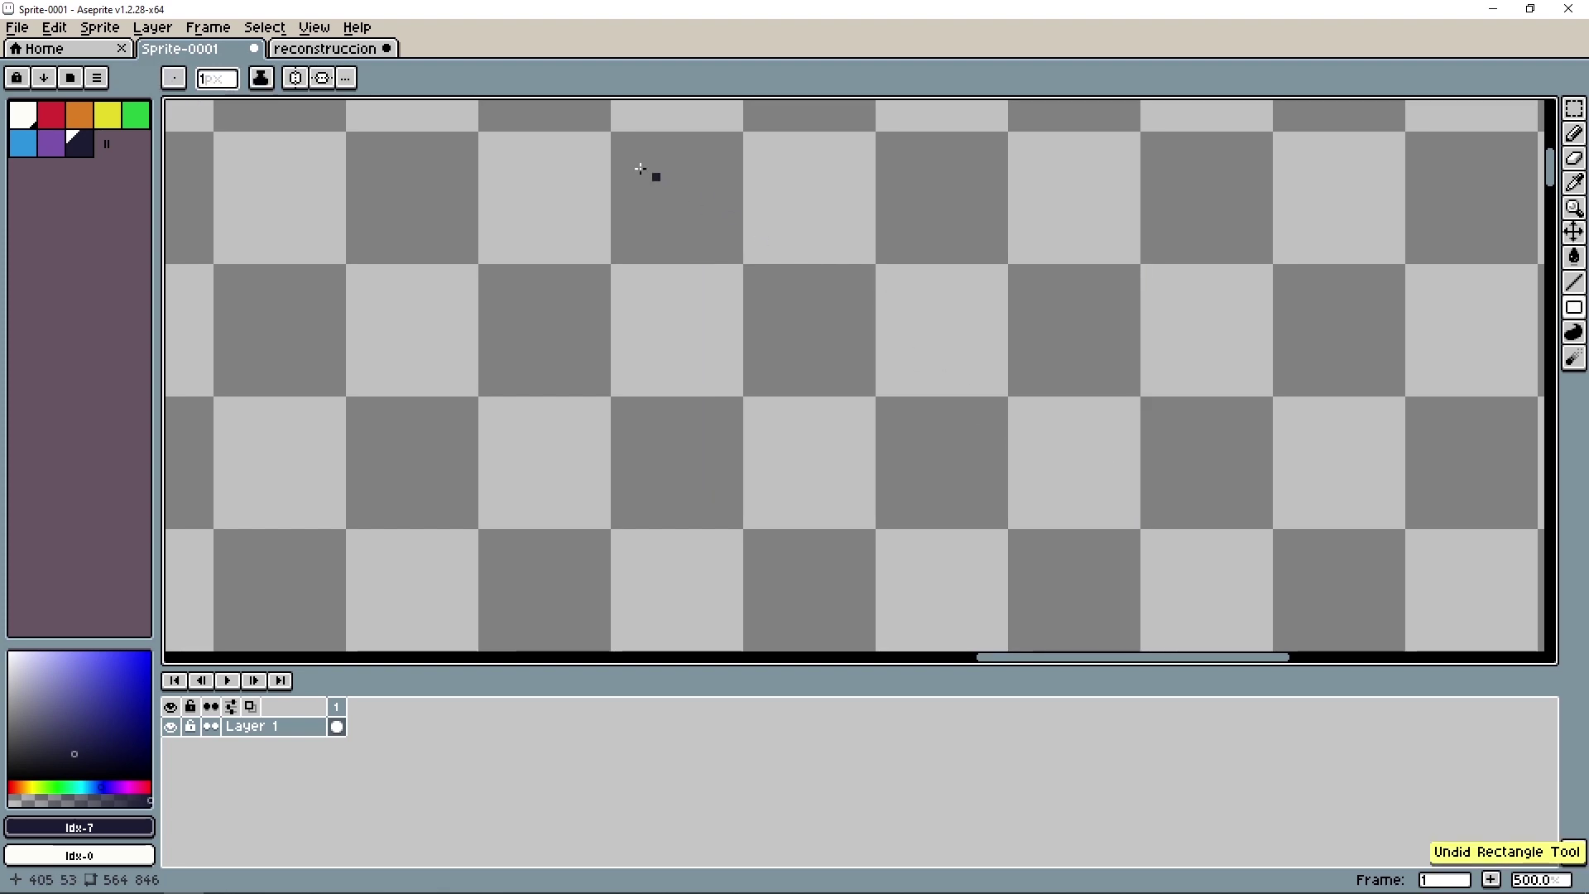
mouse_move(642, 168)
left_mouse_down()
mouse_move(1422, 574)
mouse_move(792, 269)
mouse_move(1466, 507)
mouse_move(746, 433)
mouse_move(555, 246)
mouse_move(958, 461)
mouse_move(1004, 355)
mouse_move(1153, 469)
mouse_move(779, 294)
mouse_move(956, 276)
mouse_move(964, 399)
mouse_move(840, 356)
mouse_move(930, 458)
mouse_move(1164, 631)
mouse_move(898, 454)
mouse_move(570, 122)
mouse_move(1174, 604)
mouse_move(1033, 486)
left_mouse_up()
key("shift")
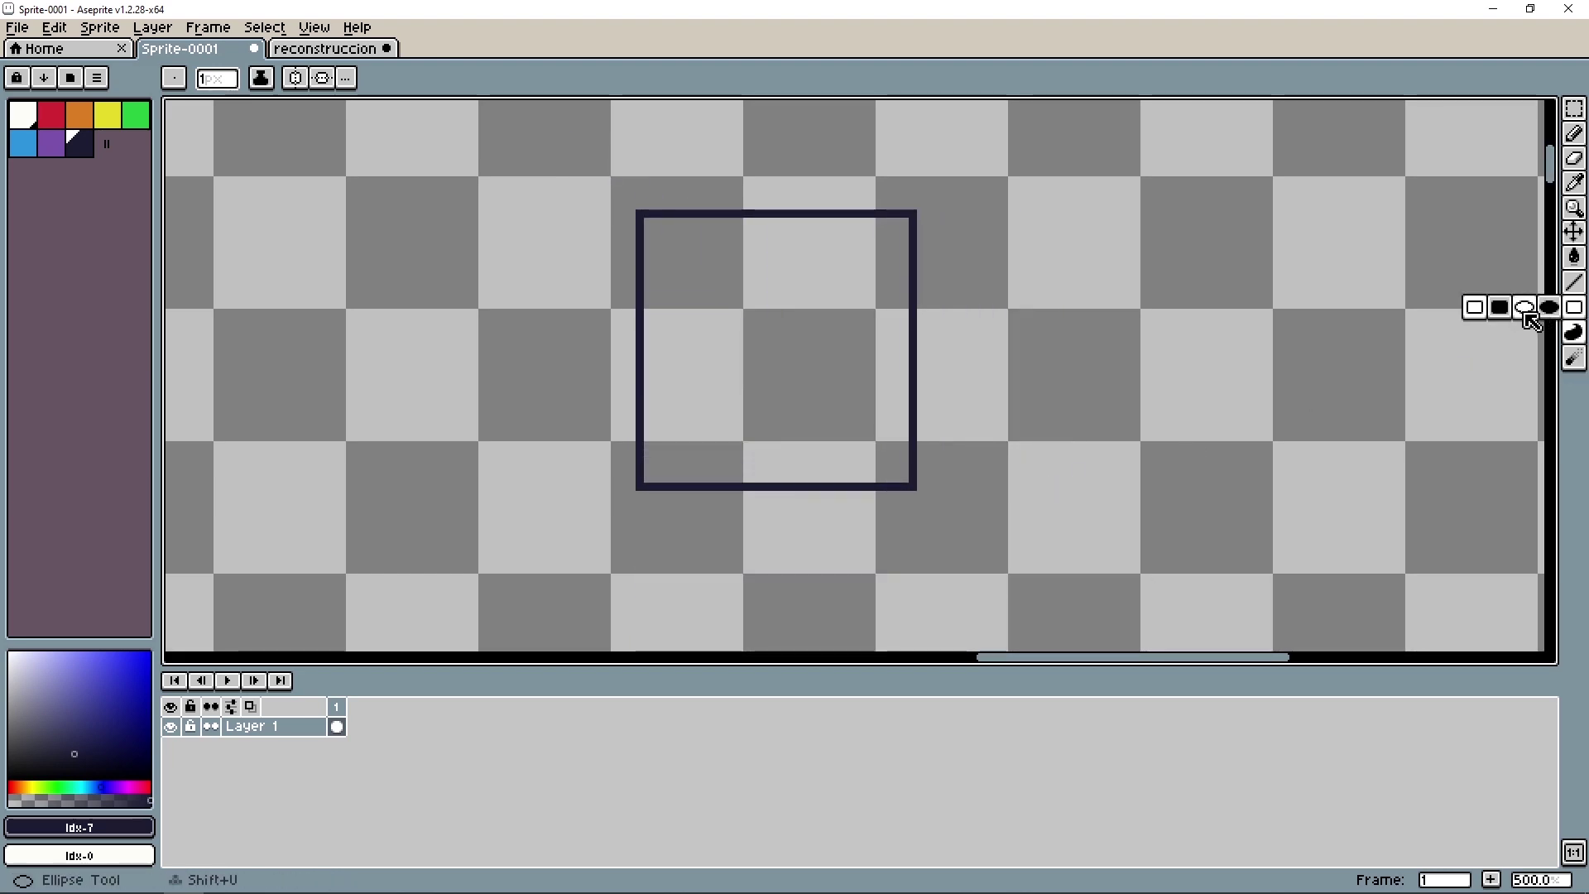
- Draw a 1px navy circle outline beside the square with the Ellipse tool
left_click(1525, 308)
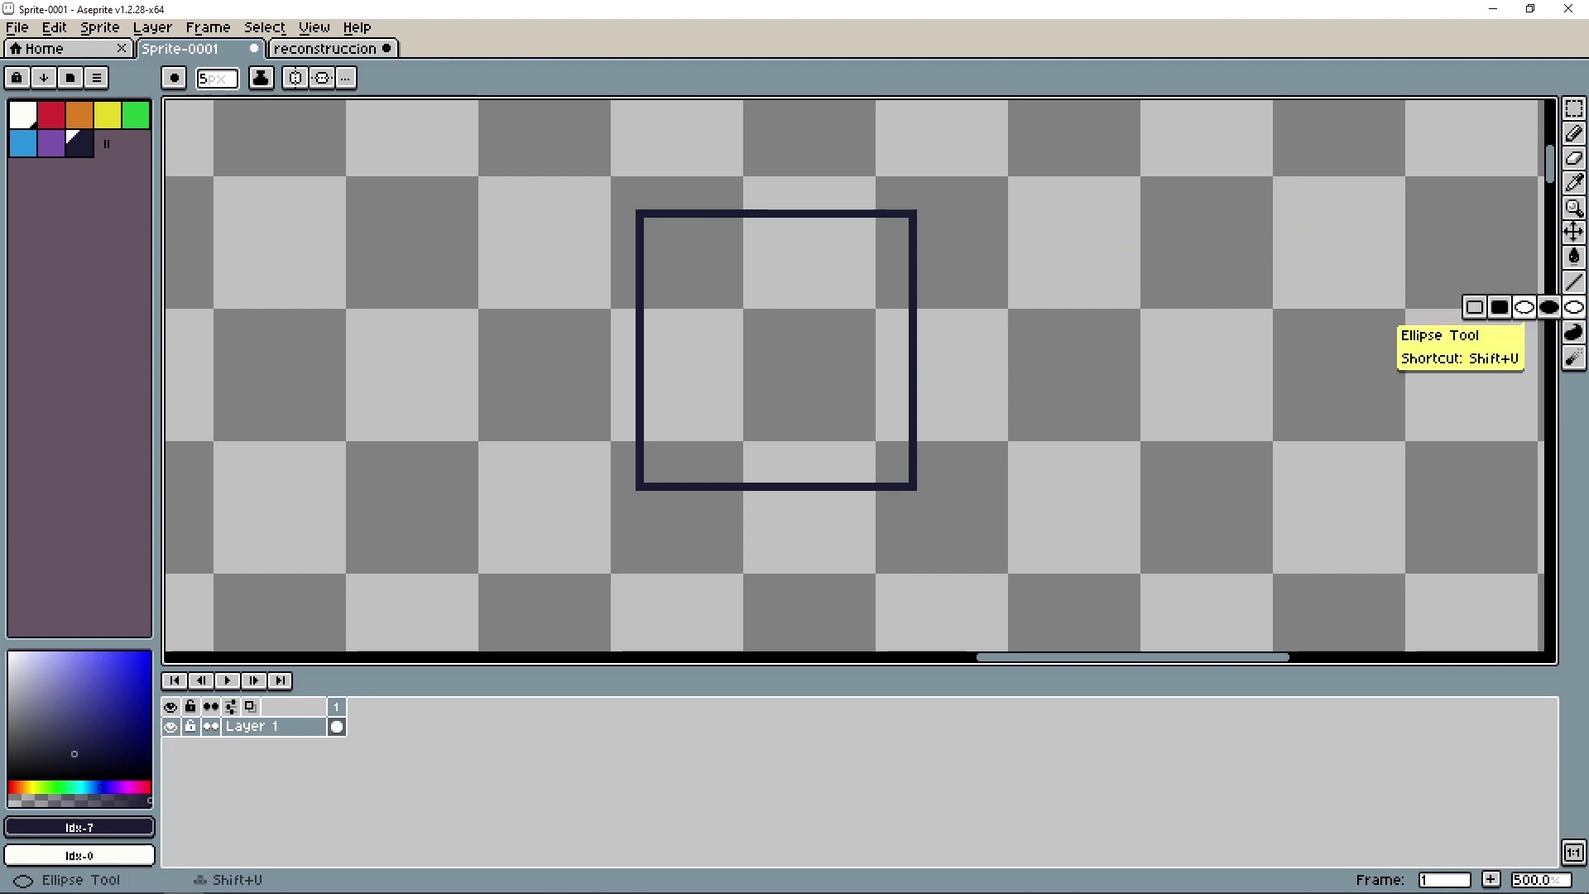
key("minus")
key("minus")
key("minus")
scroll(894, 220, "right", 4)
mouse_move(679, 182)
left_mouse_down()
mouse_move(1404, 587)
mouse_move(1295, 497)
left_mouse_up()
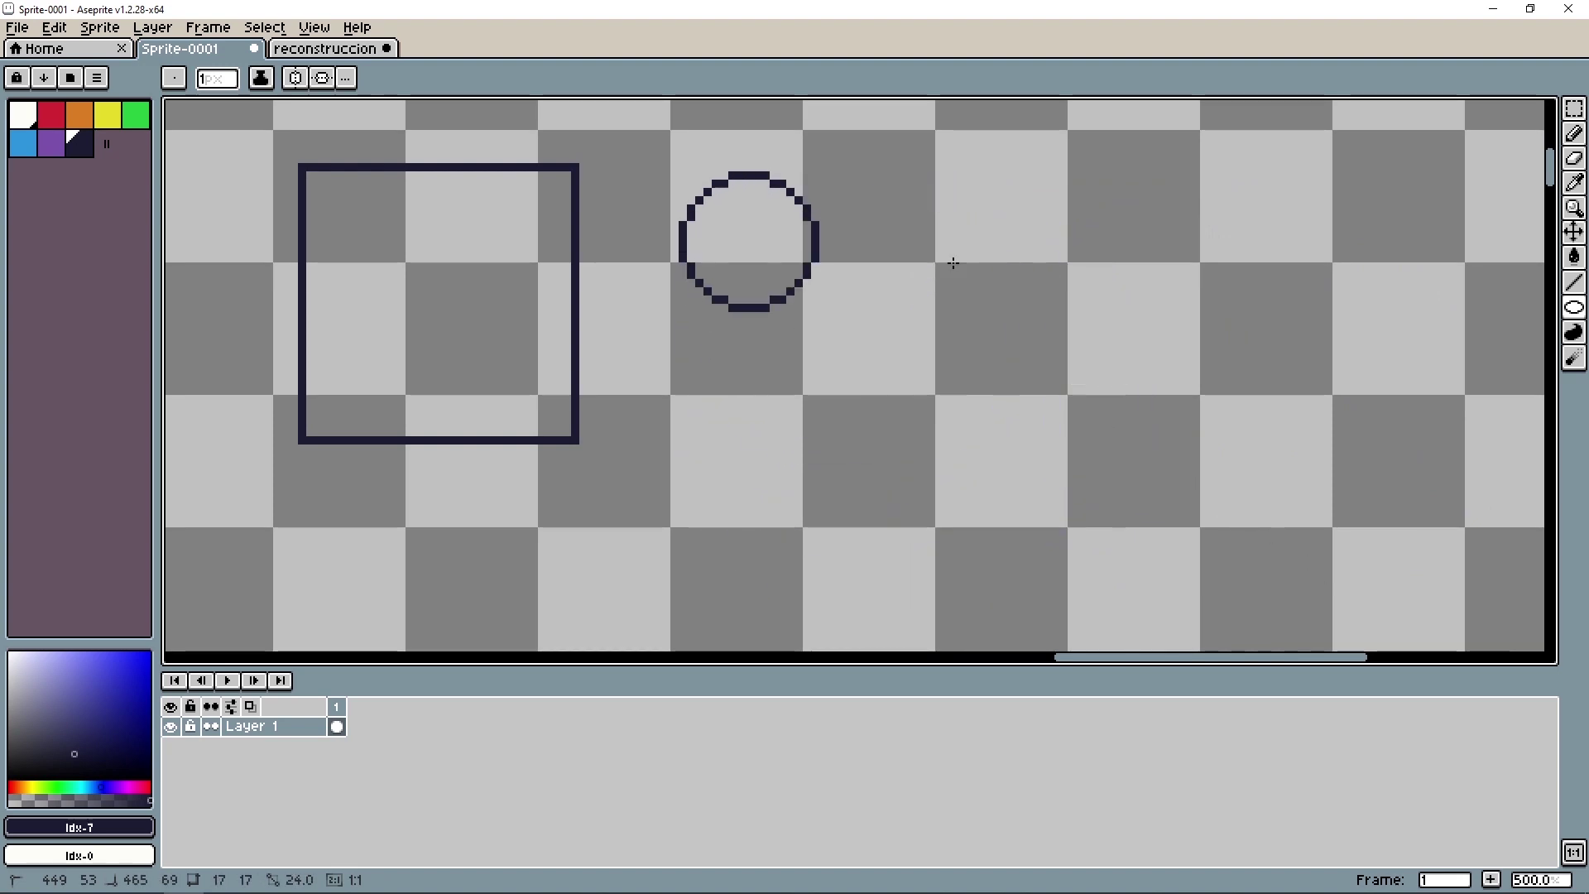
scroll(1295, 497, "right", 3)
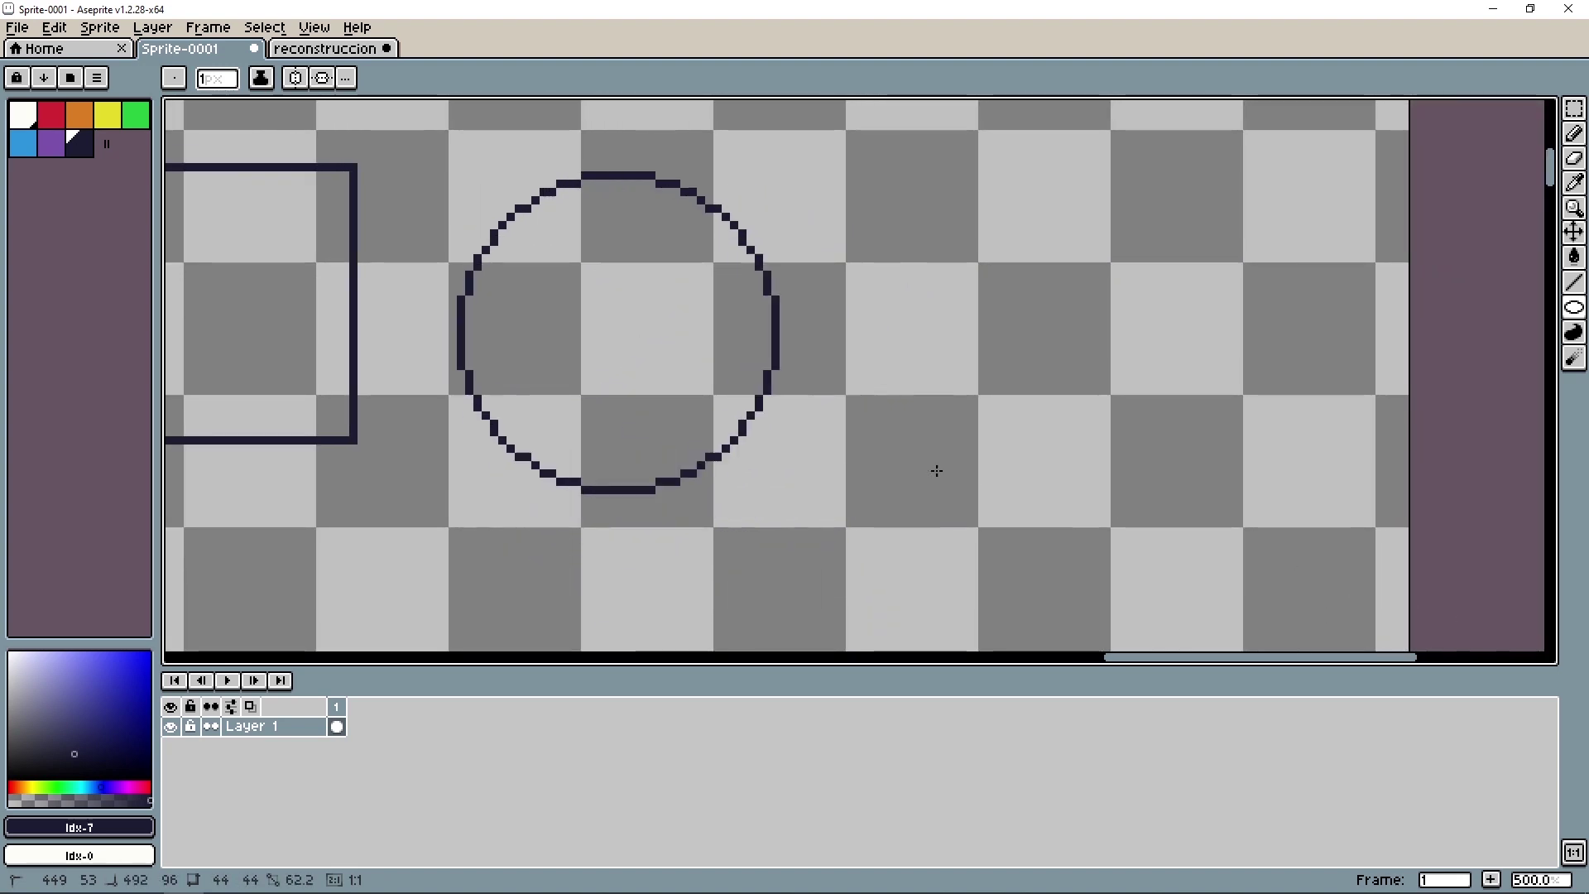
mouse_move(1295, 497)
left_mouse_down()
mouse_move(1170, 515)
mouse_move(1374, 568)
left_mouse_up()
- Draw a wide navy oval outline below the circles
scroll(1374, 568, "down", 3)
scroll(1138, 548, "up", 2)
scroll(745, 390, "up", 1)
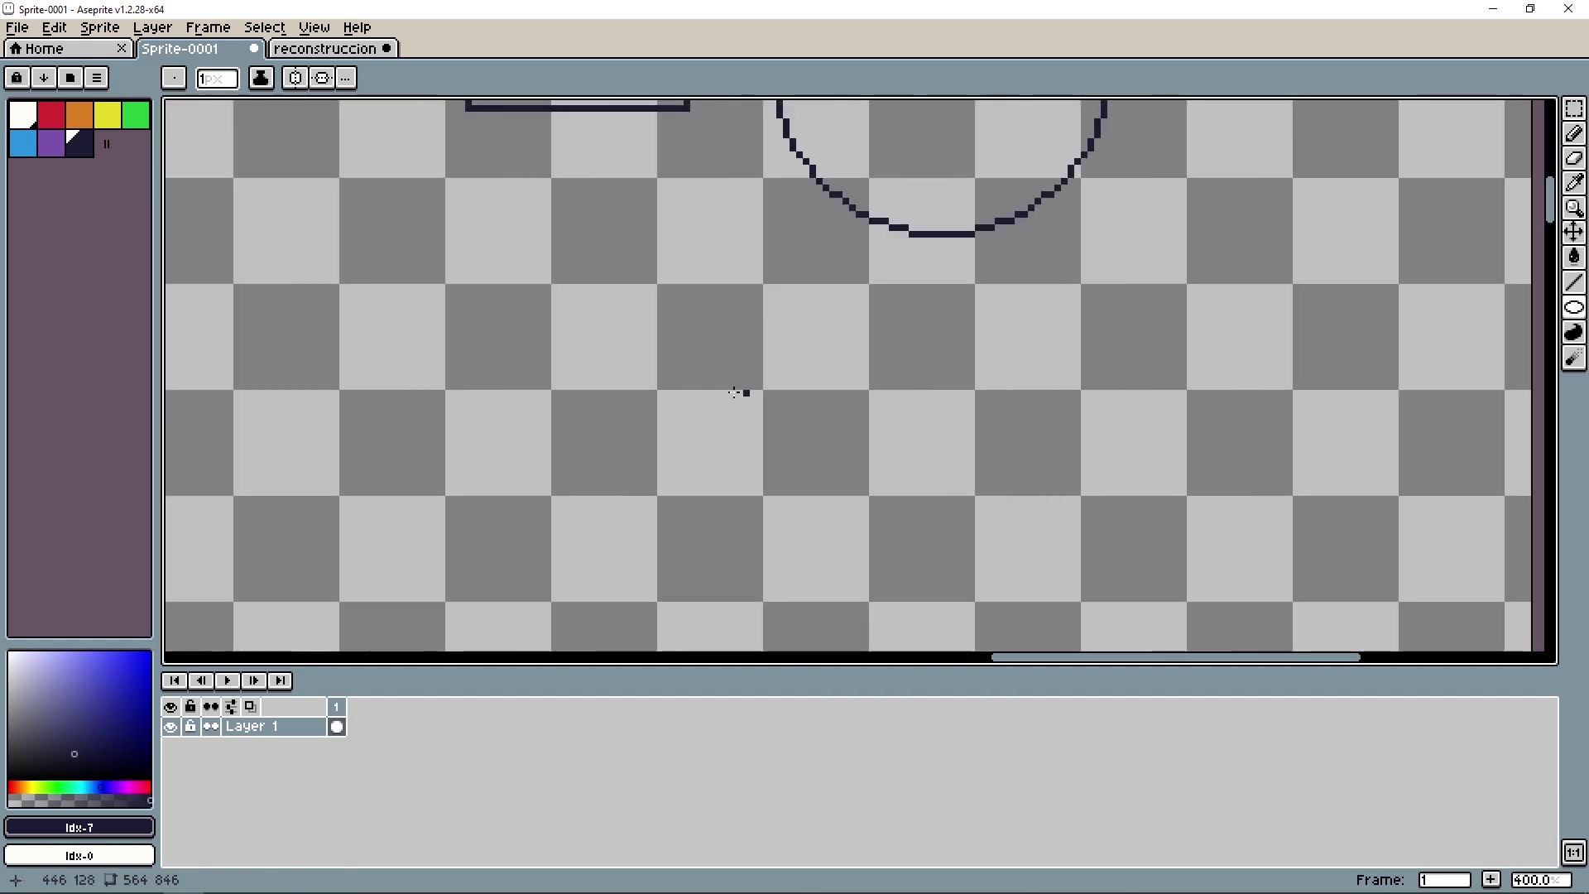
mouse_move(447, 325)
left_mouse_down()
mouse_move(557, 376)
mouse_move(935, 476)
mouse_move(948, 456)
left_mouse_up()
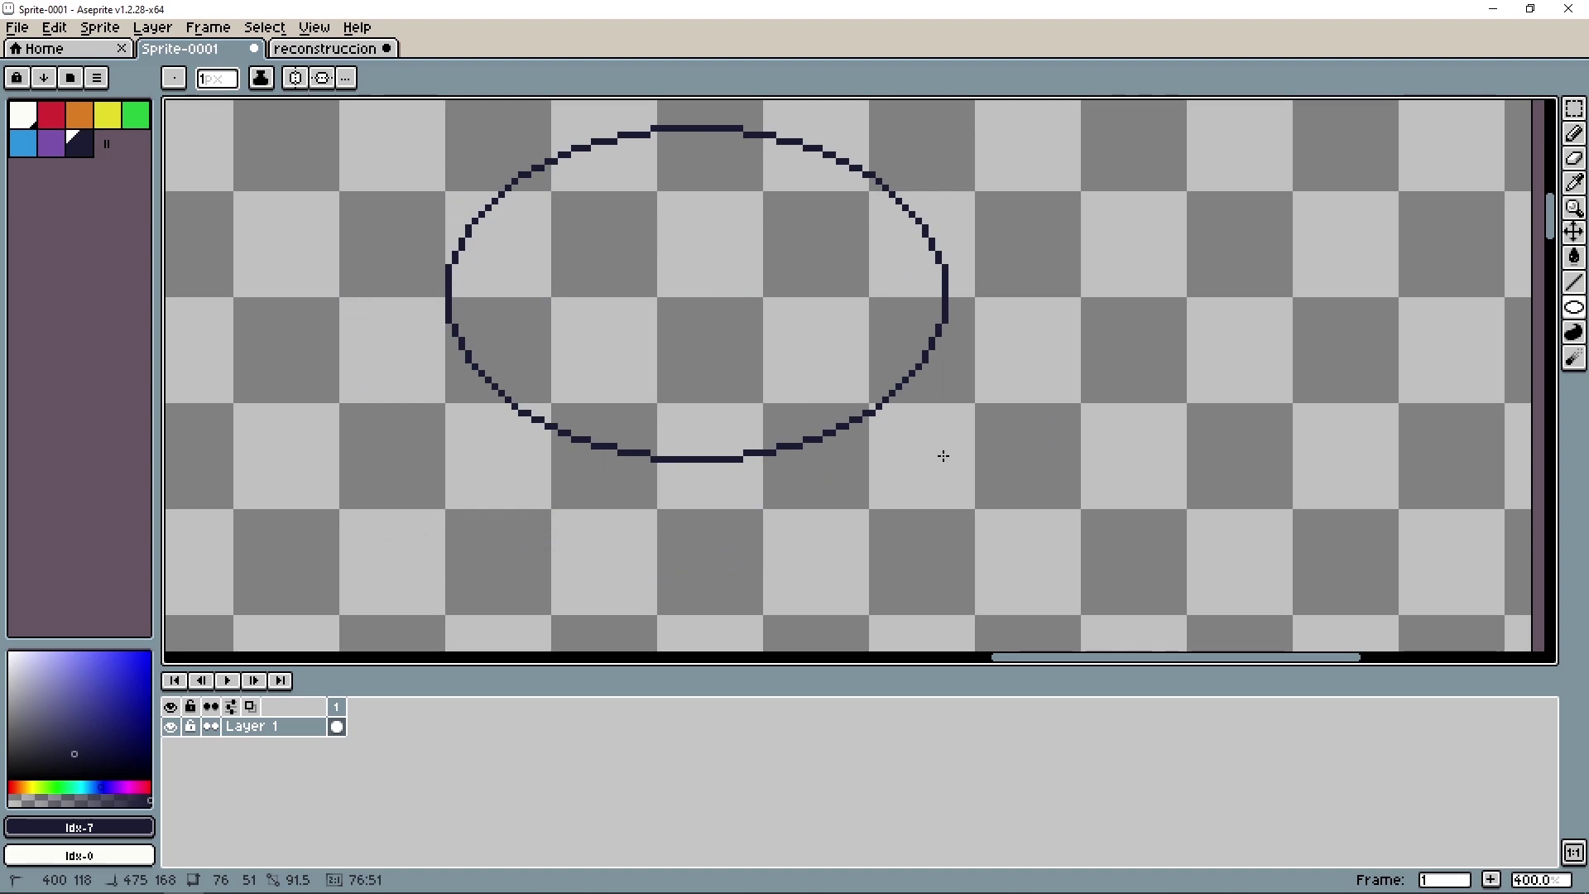
mouse_move(944, 456)
left_mouse_down()
mouse_move(912, 357)
mouse_move(891, 444)
mouse_move(964, 453)
mouse_move(855, 383)
mouse_move(624, 543)
mouse_move(766, 638)
mouse_move(1148, 542)
mouse_move(769, 467)
mouse_move(620, 355)
mouse_move(1076, 500)
mouse_move(677, 291)
mouse_move(827, 557)
mouse_move(489, 279)
mouse_move(784, 472)
mouse_move(943, 528)
mouse_move(844, 518)
left_mouse_up()
key("space")
scroll(845, 518, "down", 1)
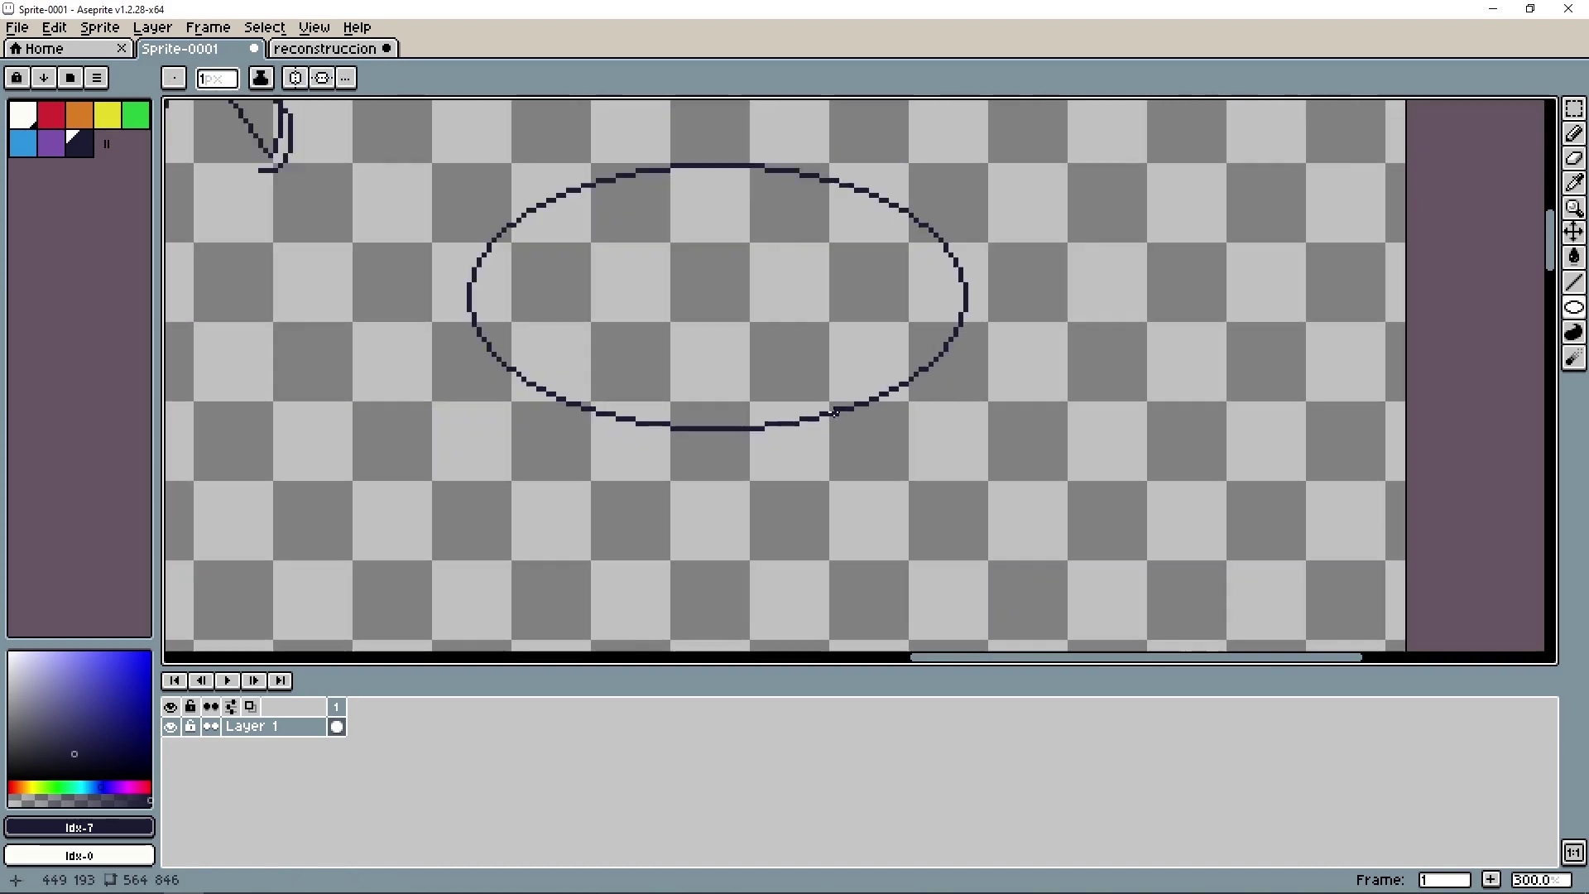
scroll(892, 430, "down", 3)
mouse_move(391, 350)
left_mouse_down()
mouse_move(530, 488)
mouse_move(497, 319)
mouse_move(587, 201)
mouse_move(884, 409)
mouse_move(586, 460)
mouse_move(824, 600)
mouse_move(749, 613)
mouse_move(729, 579)
mouse_move(670, 561)
mouse_move(694, 571)
mouse_move(745, 271)
mouse_move(703, 218)
left_mouse_up()
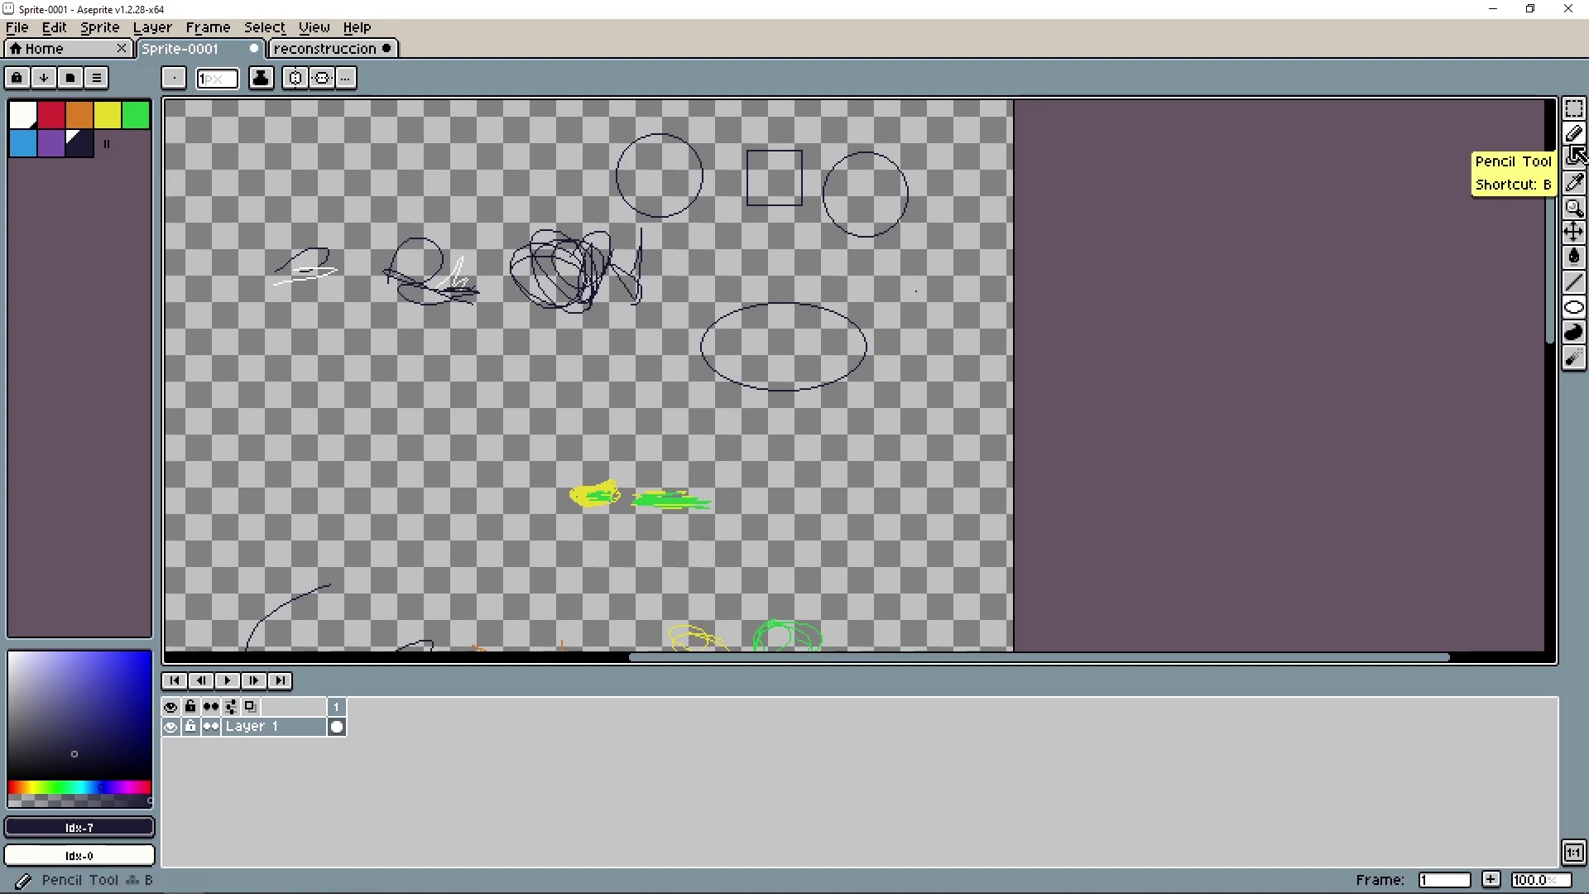
- Draw a thin 45° navy diagonal line below the scribbles with the Line tool
left_click(1574, 281)
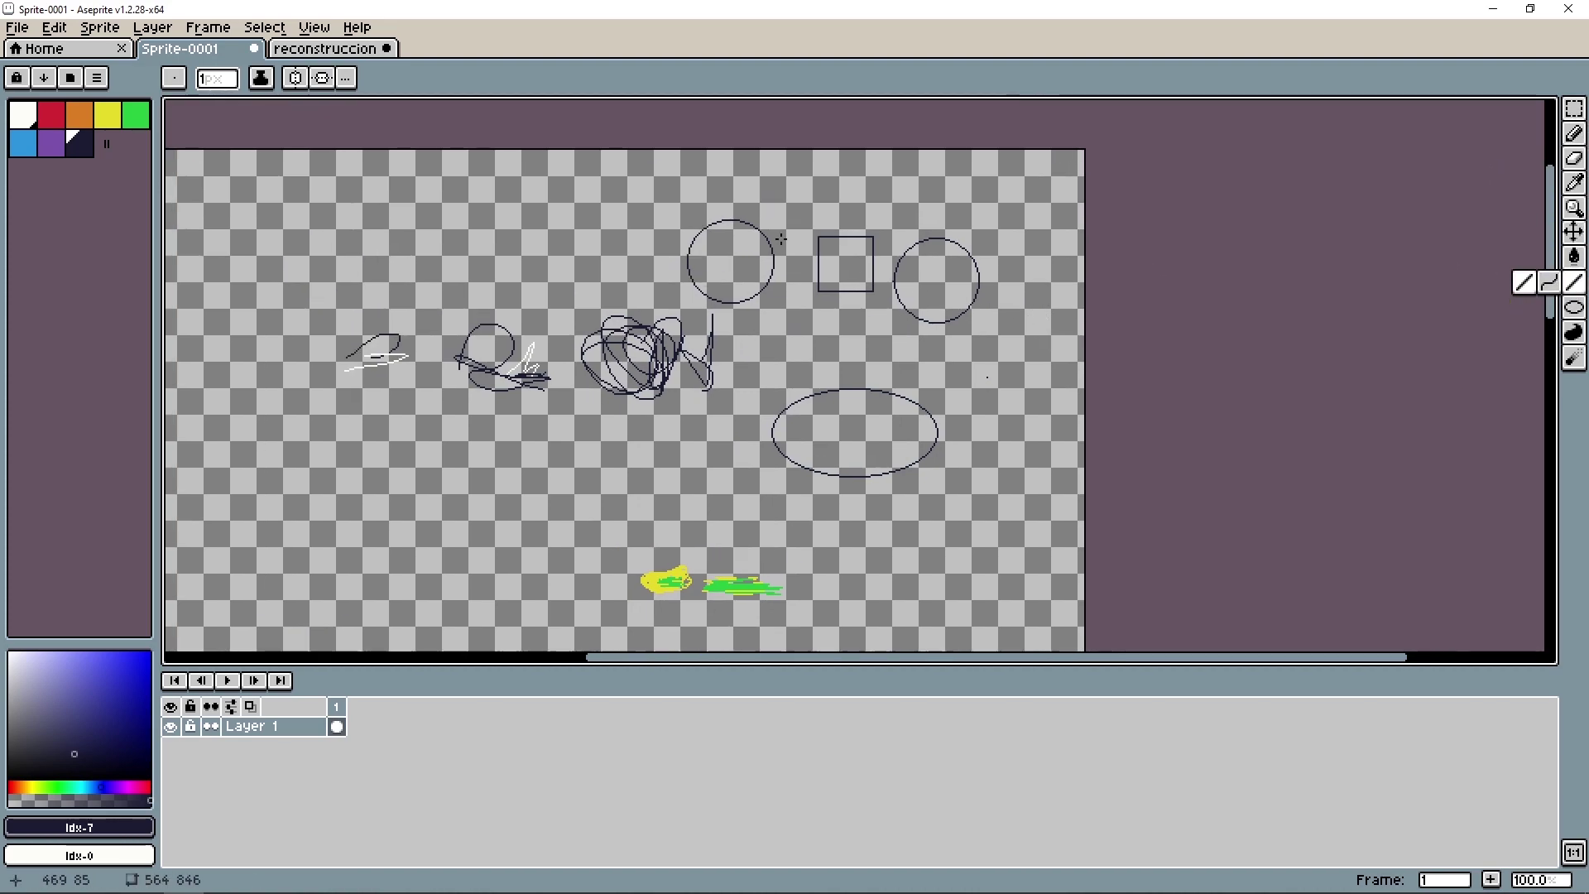
scroll(602, 375, "up", 4)
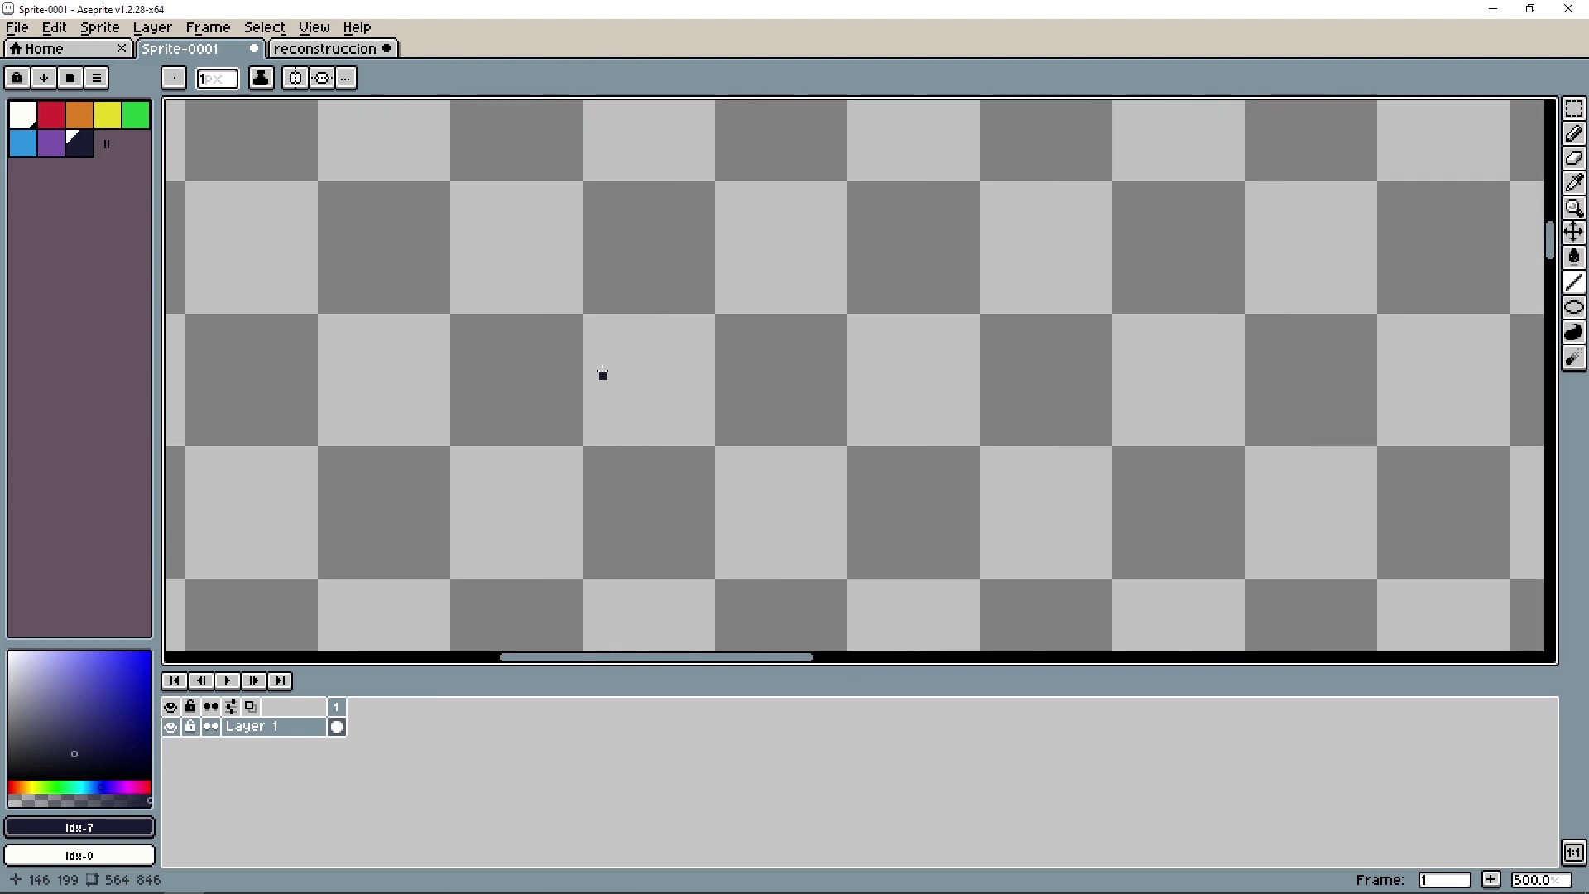
mouse_move(330, 151)
left_mouse_down()
mouse_move(334, 232)
mouse_move(943, 311)
left_mouse_up()
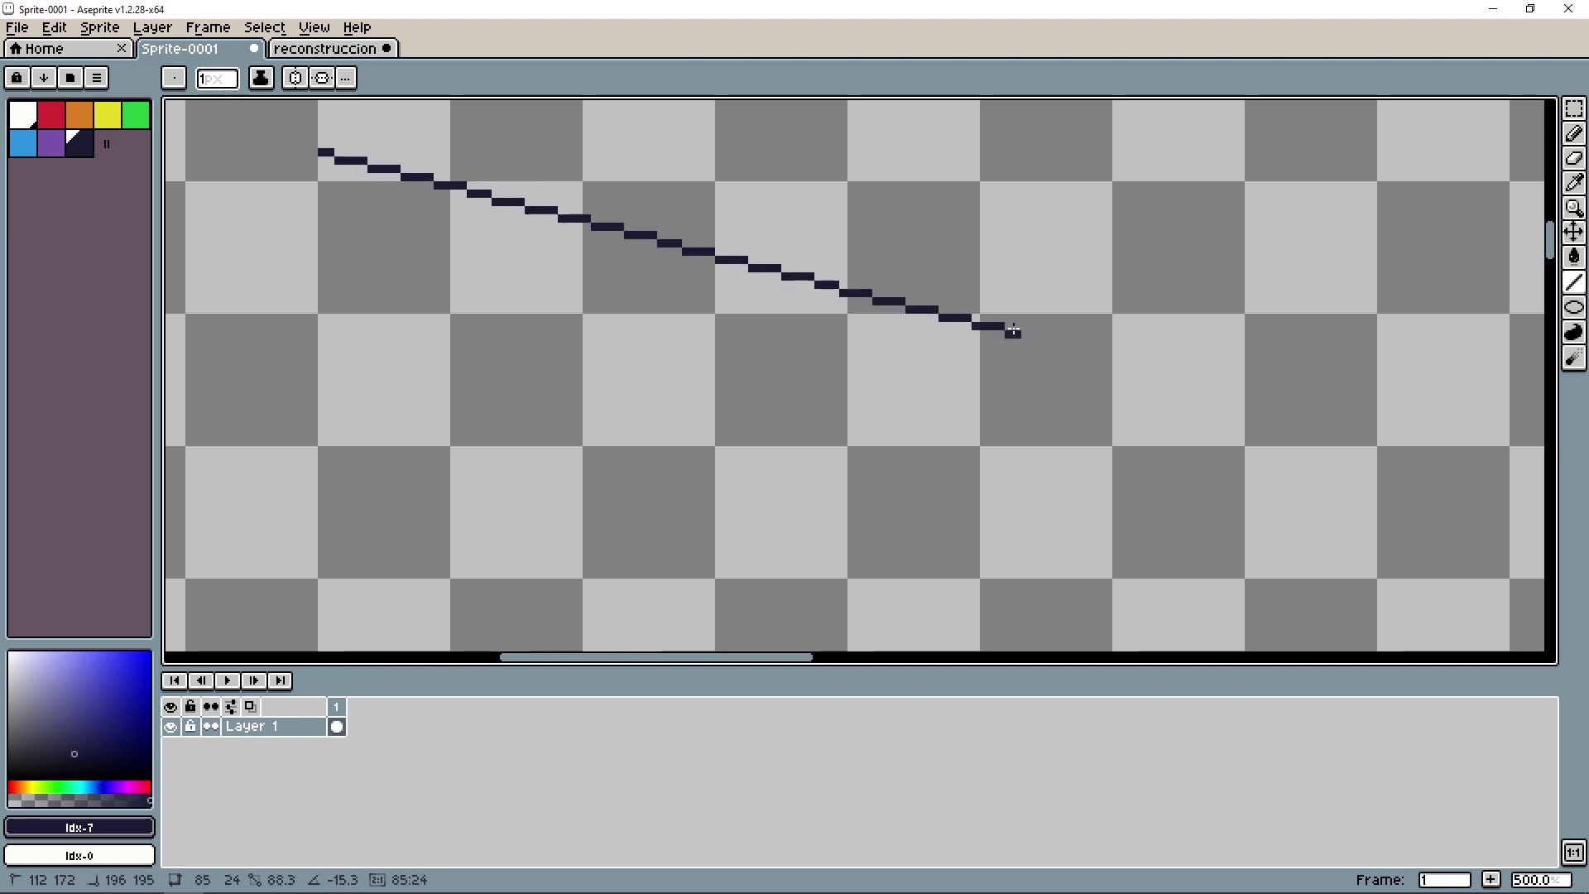
mouse_move(943, 311)
left_mouse_down()
mouse_move(435, 468)
mouse_move(433, 543)
mouse_move(837, 220)
mouse_move(337, 550)
mouse_move(742, 384)
mouse_move(703, 419)
mouse_move(621, 461)
mouse_move(720, 359)
mouse_move(751, 247)
mouse_move(581, 492)
mouse_move(343, 519)
mouse_move(599, 450)
mouse_move(344, 283)
mouse_move(483, 281)
mouse_move(522, 213)
mouse_move(799, 154)
mouse_move(1108, 159)
mouse_move(951, 614)
mouse_move(766, 269)
mouse_move(972, 273)
mouse_move(1457, 469)
mouse_move(1249, 494)
mouse_move(927, 643)
mouse_move(1093, 302)
mouse_move(888, 490)
mouse_move(825, 442)
mouse_move(848, 447)
left_mouse_up()
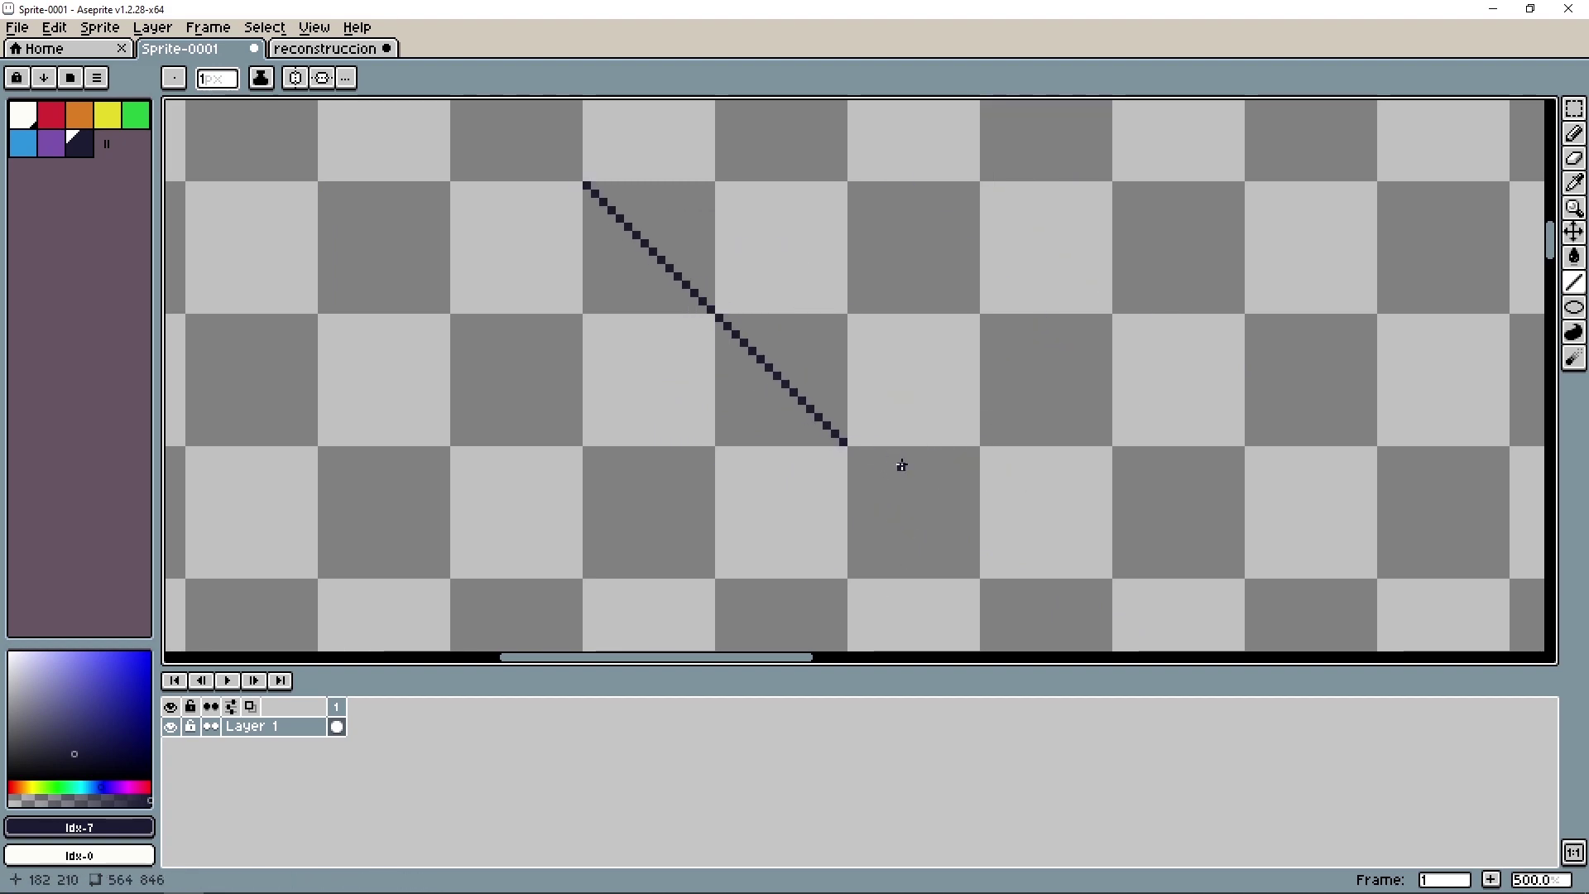
scroll(901, 466, "down", 1)
scroll(809, 455, "down", 2)
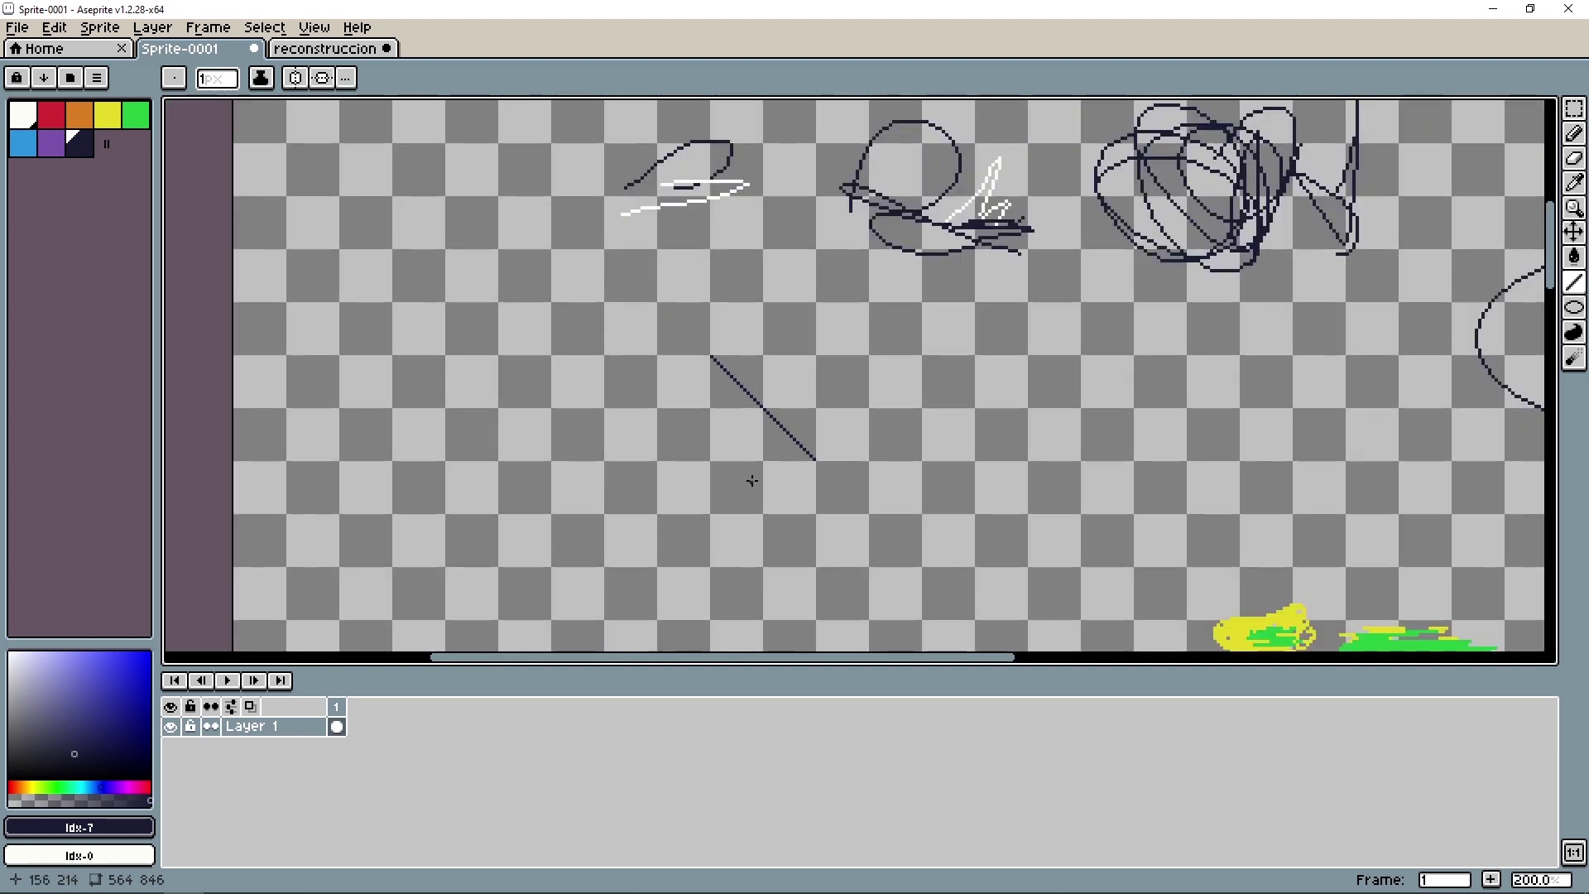